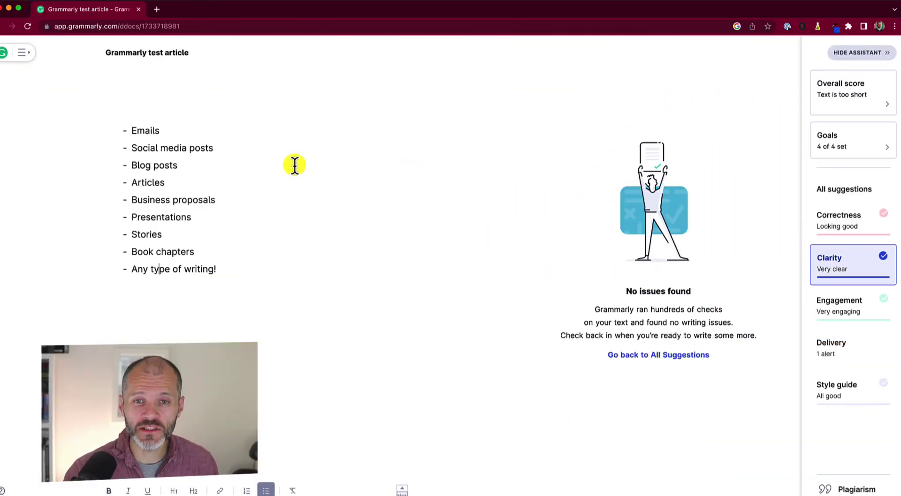
# Read through the list of writing types in the Grammarly test article, highlighting entries from Emails to Book chapters.
pyautogui.doubleClick(138, 131)
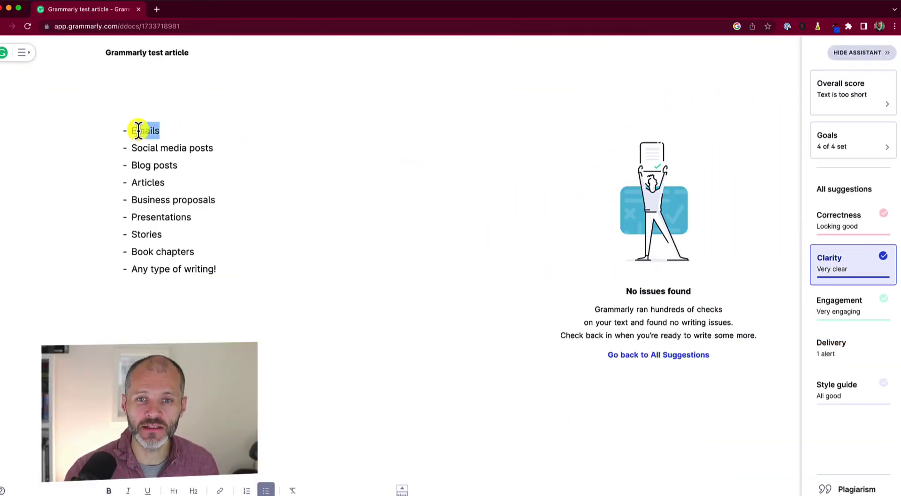
pyautogui.moveTo(247, 141); pyautogui.dragTo(139, 148)
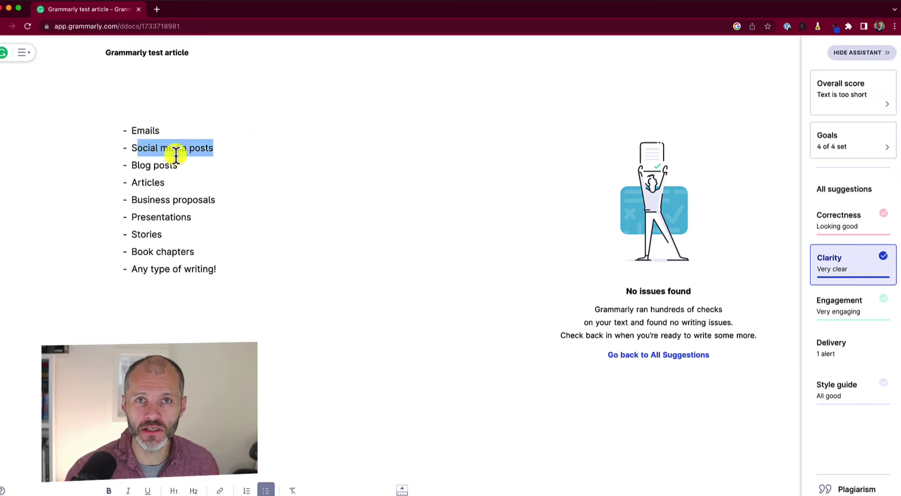
pyautogui.moveTo(191, 163); pyautogui.dragTo(121, 173)
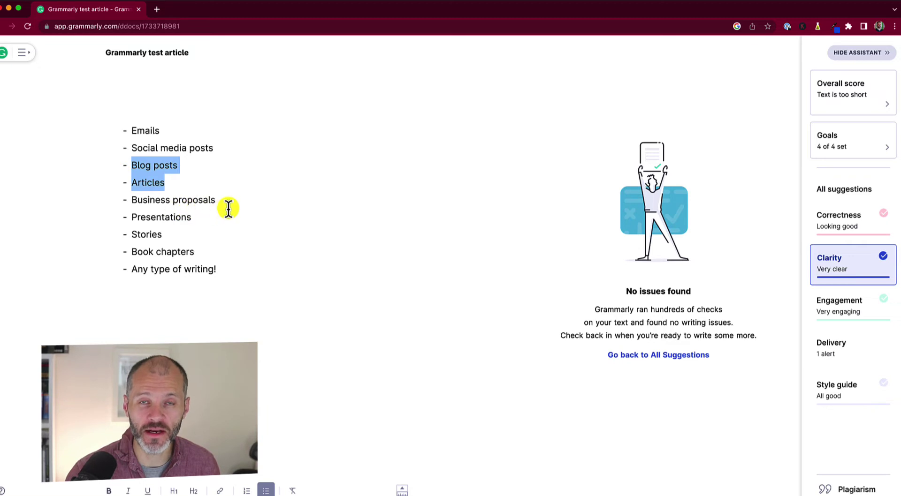
pyautogui.moveTo(238, 207); pyautogui.dragTo(117, 207)
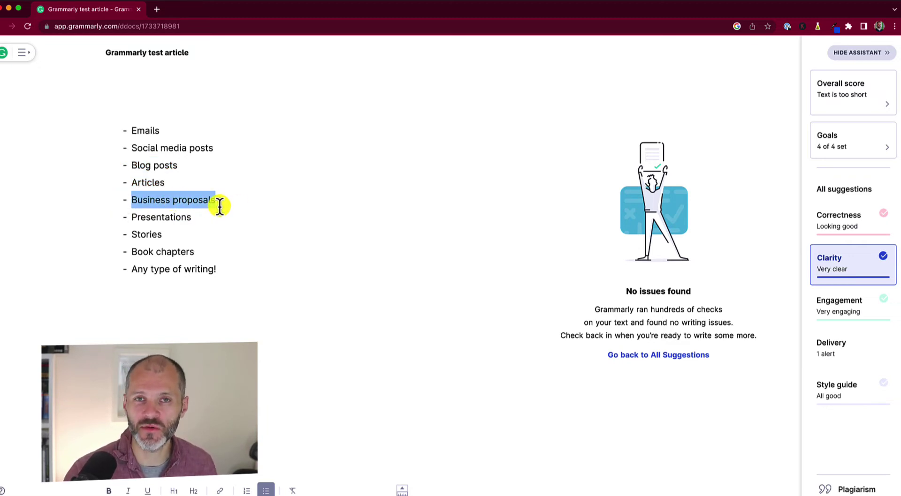
pyautogui.click(233, 219)
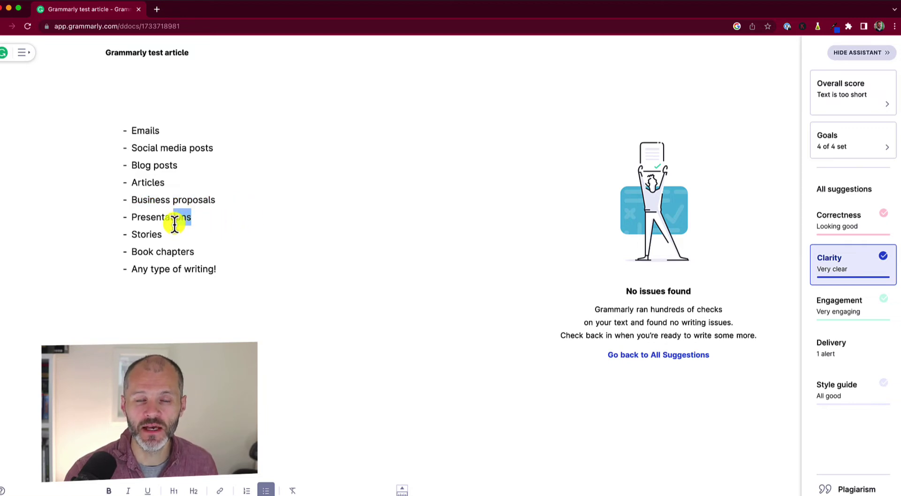
pyautogui.moveTo(173, 219); pyautogui.dragTo(216, 222)
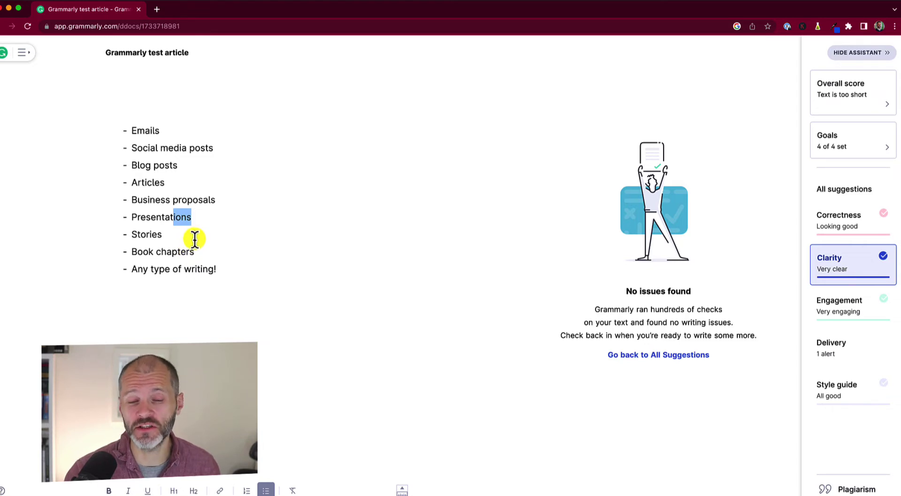
pyautogui.moveTo(207, 248); pyautogui.dragTo(156, 252)
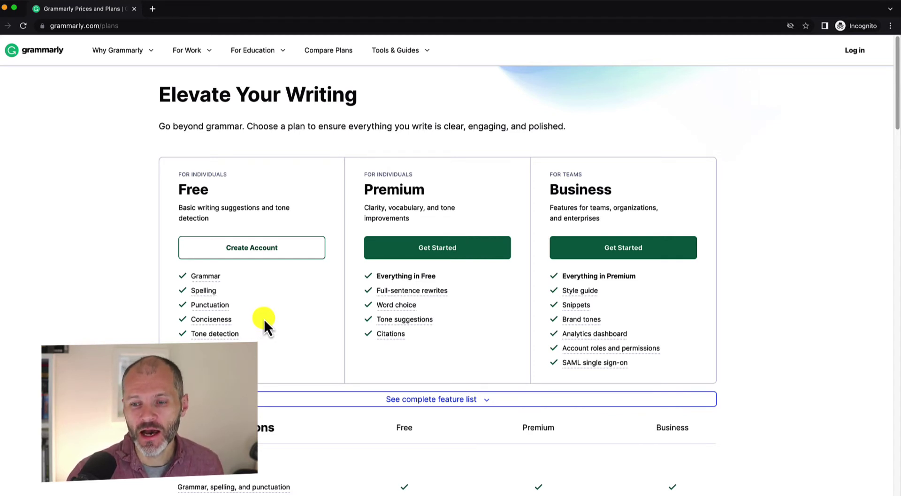
# Compare the features of the Free, Premium and Business plans on the Grammarly plans page.
pyautogui.moveTo(213, 282)
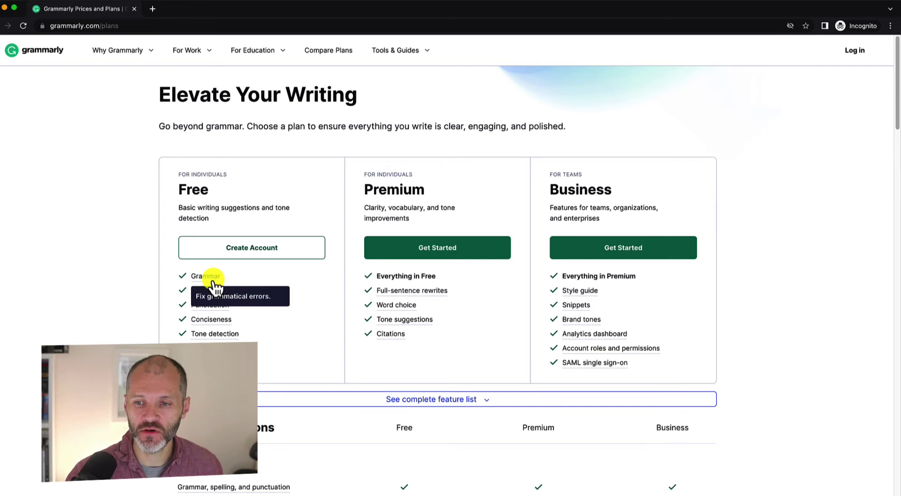
pyautogui.moveTo(422, 295)
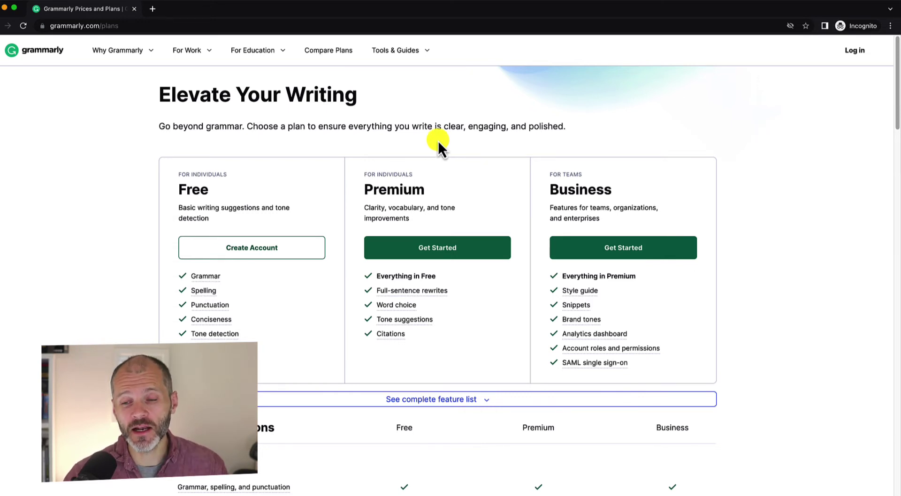
pyautogui.scroll(-1, 446, 173)
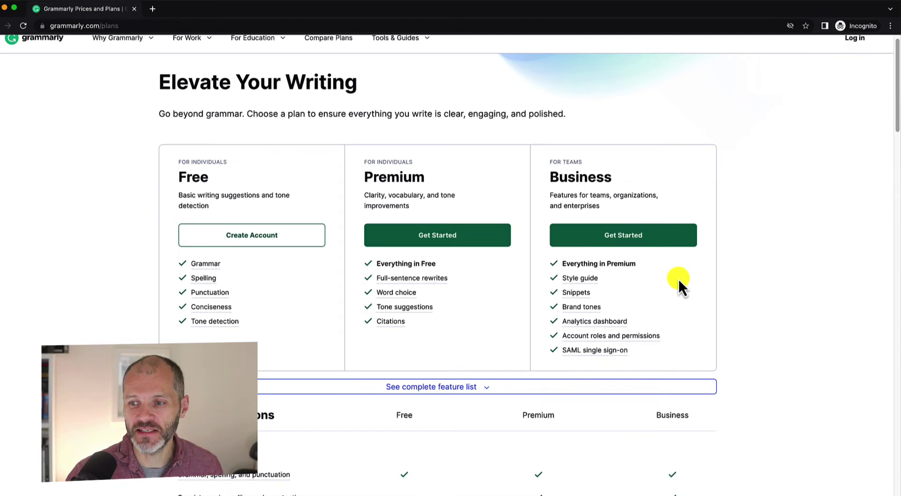
pyautogui.scroll(-1, 678, 282)
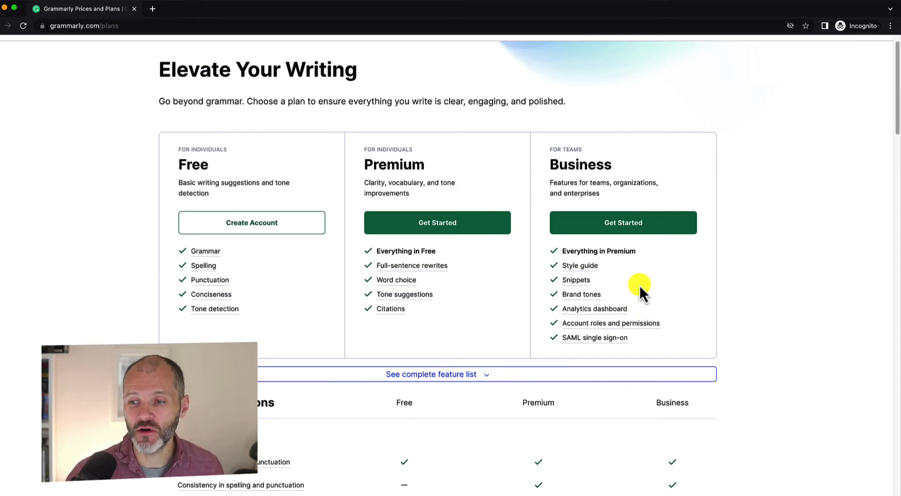
pyautogui.scroll(-1, 639, 283)
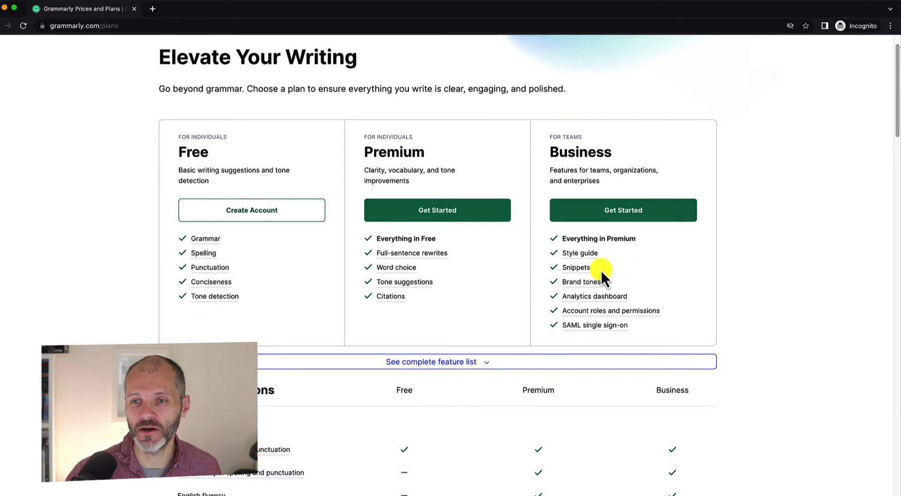
pyautogui.scroll(-3, 597, 272)
pyautogui.scroll(5, 598, 270)
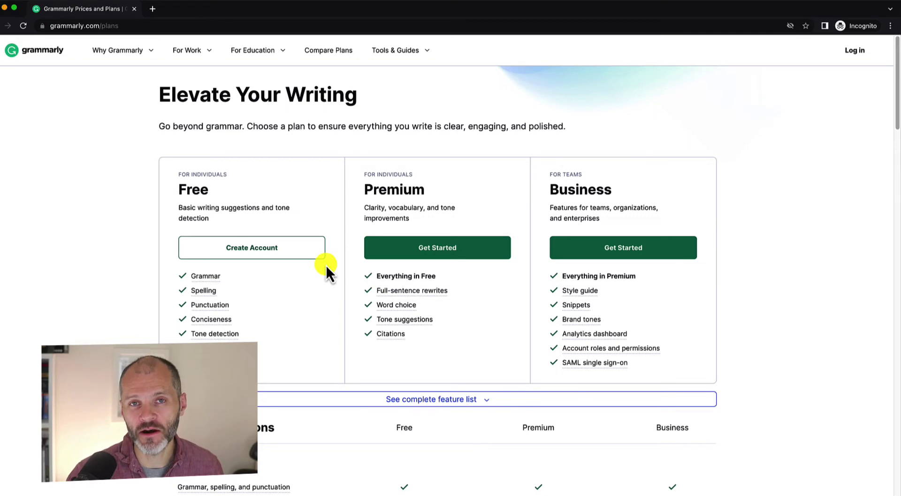
# Examine the writing suggestions comparison table beneath the plan cards, including the Correctness and Clarity rows for each plan.
pyautogui.scroll(-5, 327, 263)
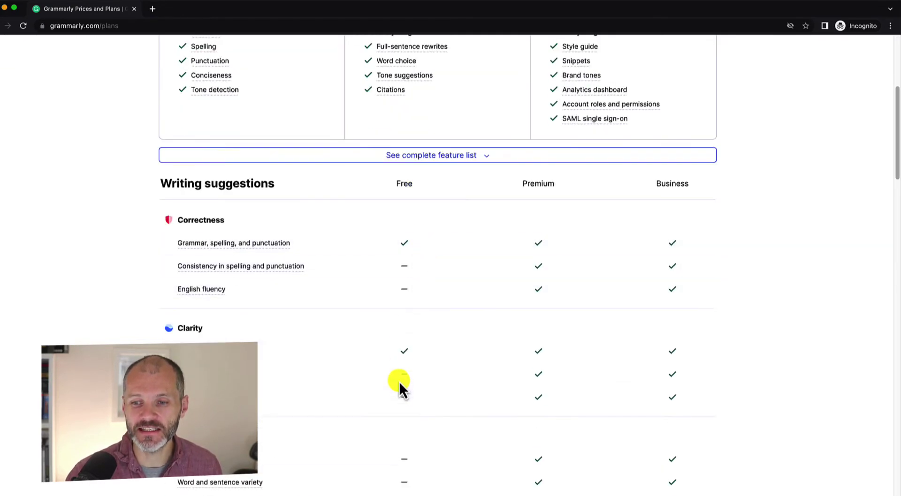
pyautogui.scroll(-4, 402, 391)
pyautogui.scroll(8, 443, 368)
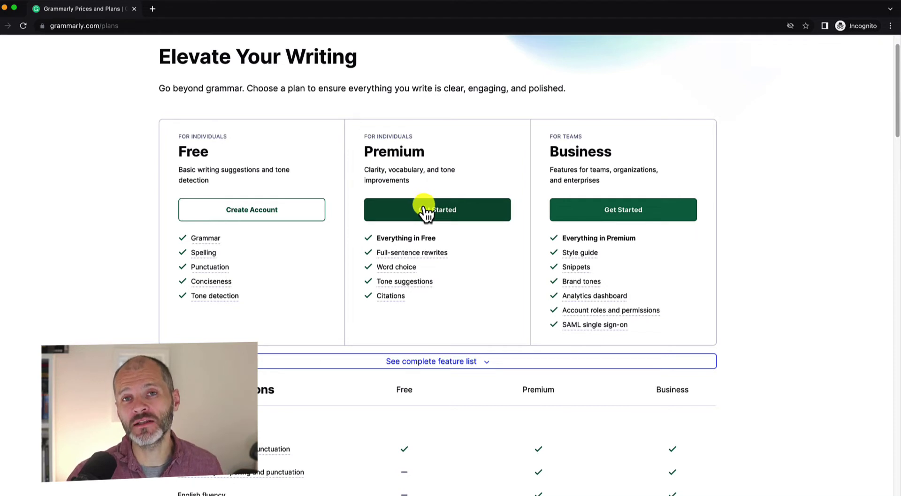
pyautogui.scroll(-1, 425, 212)
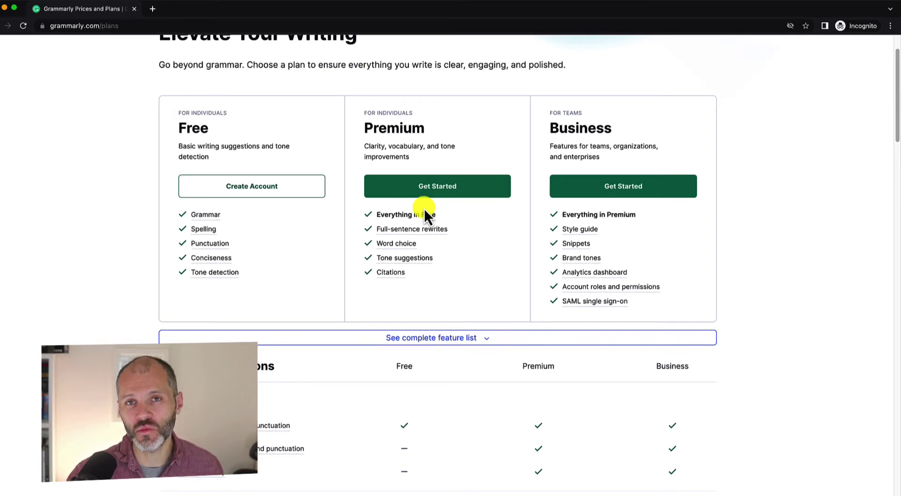
pyautogui.scroll(-2, 432, 213)
pyautogui.scroll(3, 437, 222)
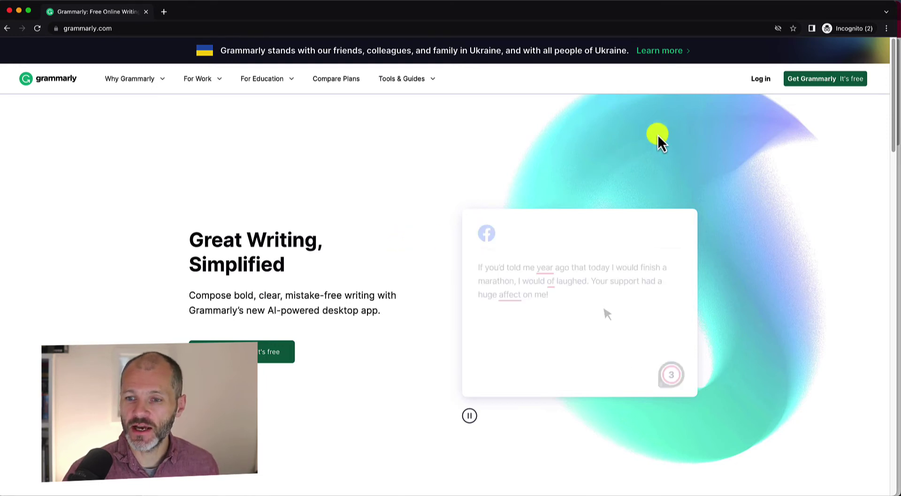
# Open the free account sign-up page from the Grammarly home page and leave it.
pyautogui.click(289, 357)
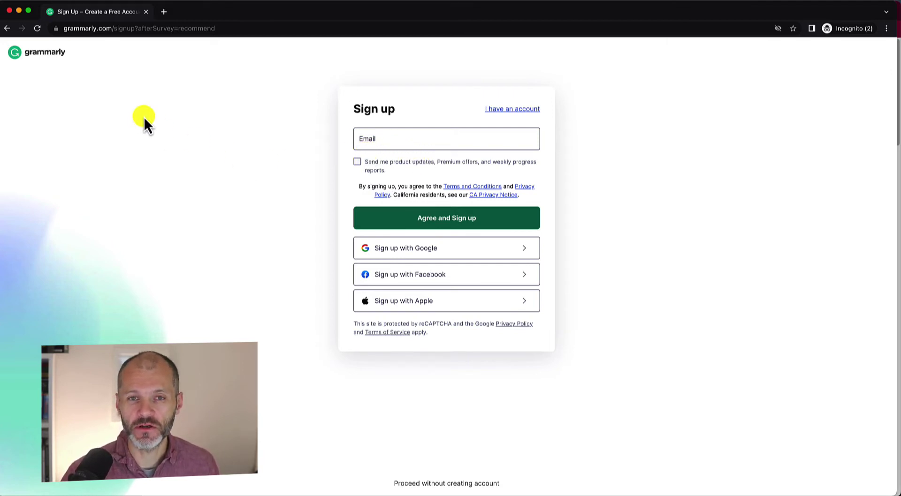
pyautogui.click(146, 12)
# Open the Apps page of the signed-in Grammarly account and look at the pages for Grammarly for Windows and the Chrome extension.
pyautogui.click(81, 29)
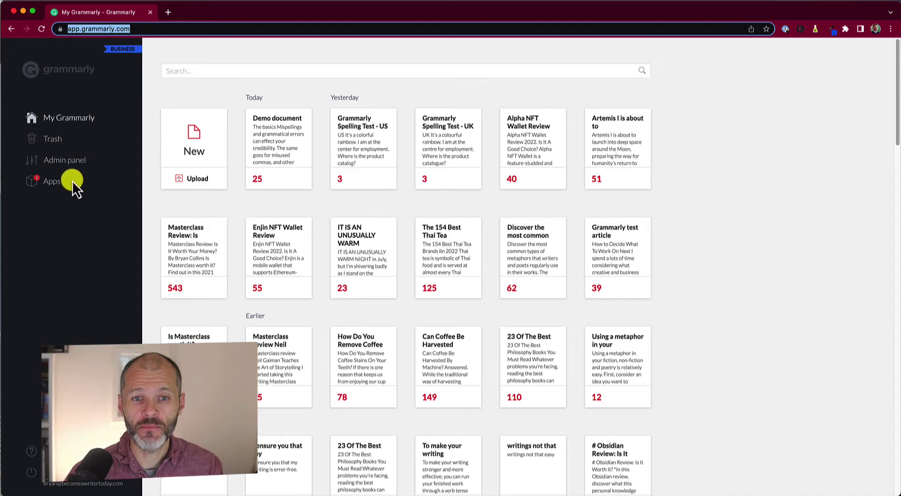
pyautogui.click(59, 183)
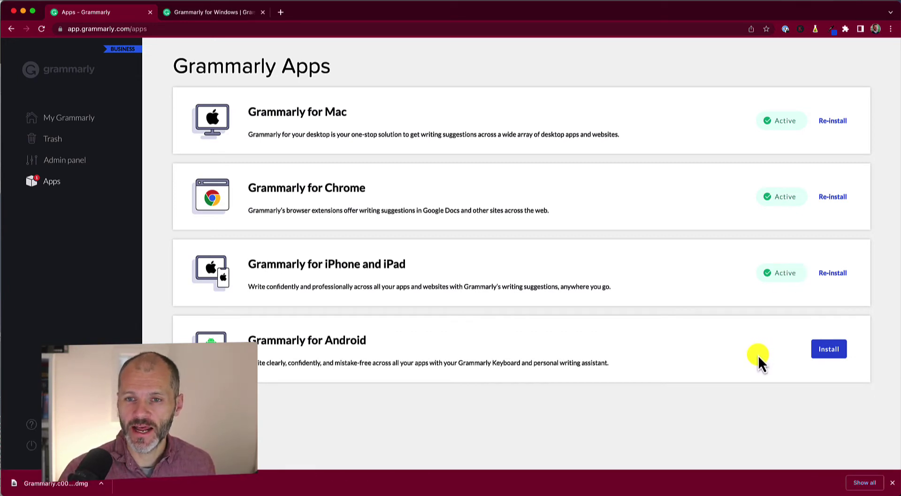
pyautogui.click(224, 19)
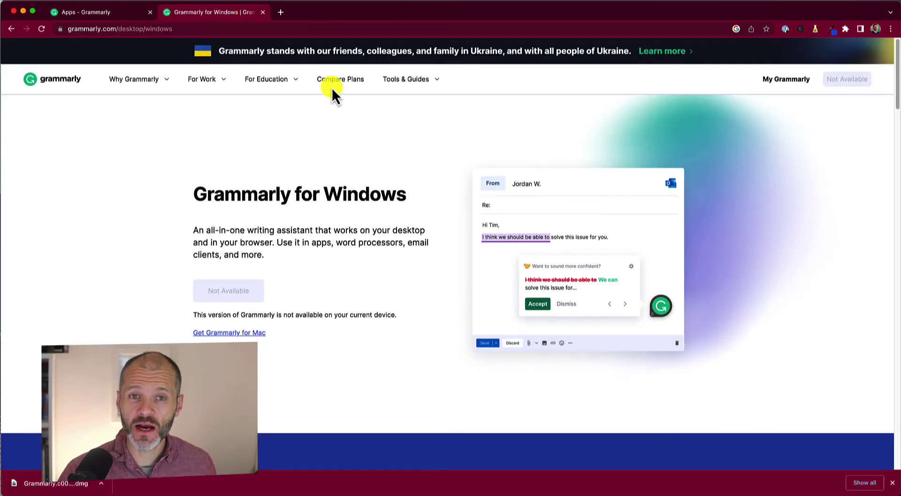
pyautogui.click(112, 13)
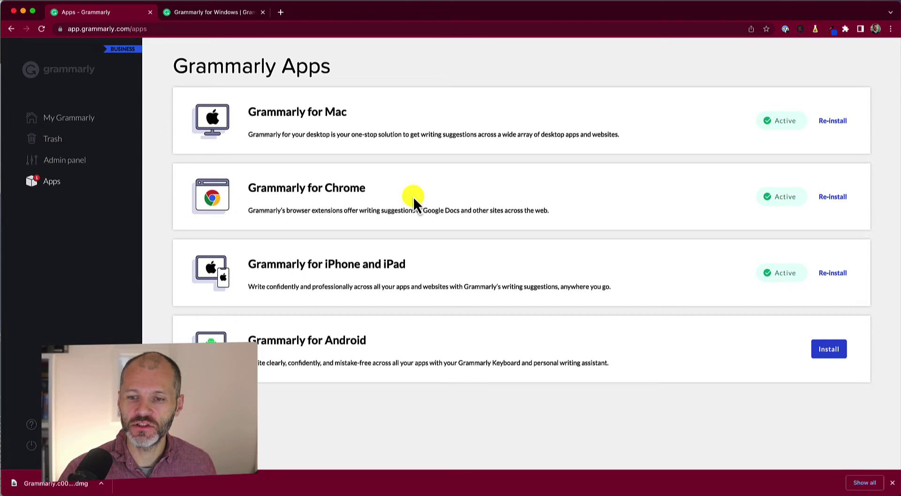
pyautogui.click(222, 14)
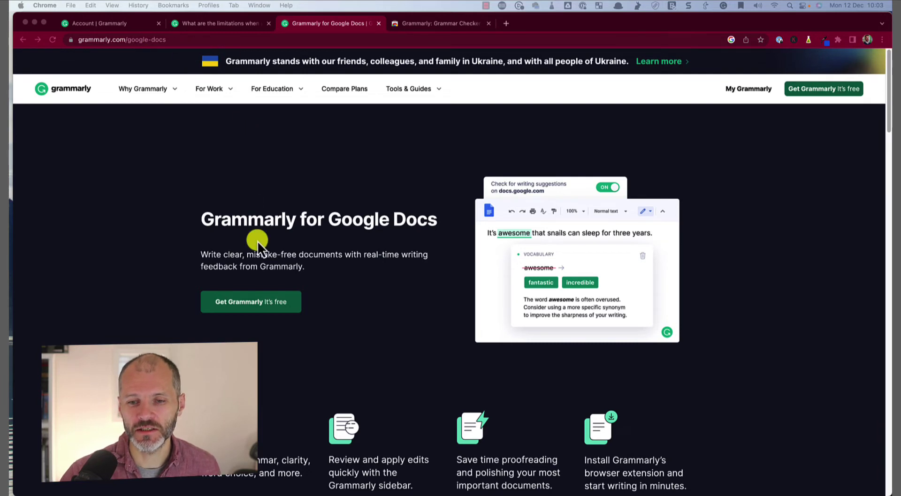
pyautogui.click(443, 23)
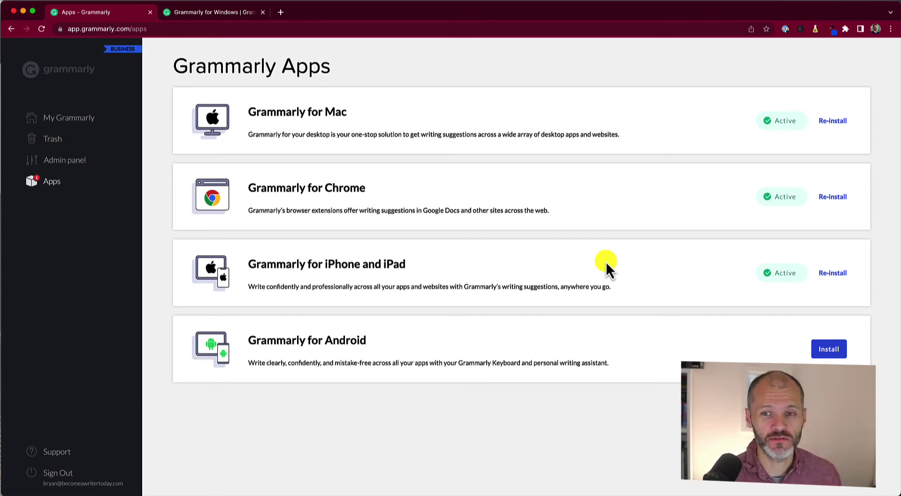
# Launch the Grammarly desktop app and create a new document from its welcome window.
pyautogui.press('super+space')
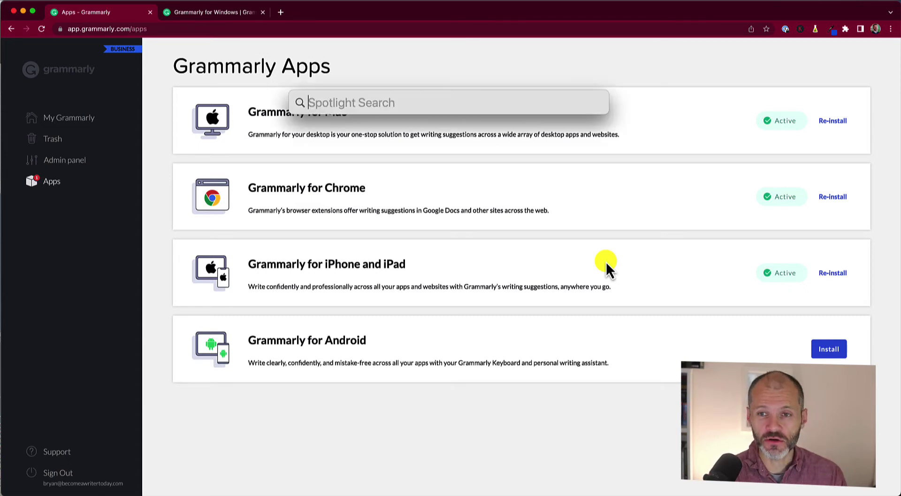
pyautogui.write('gram')
pyautogui.press('Return')
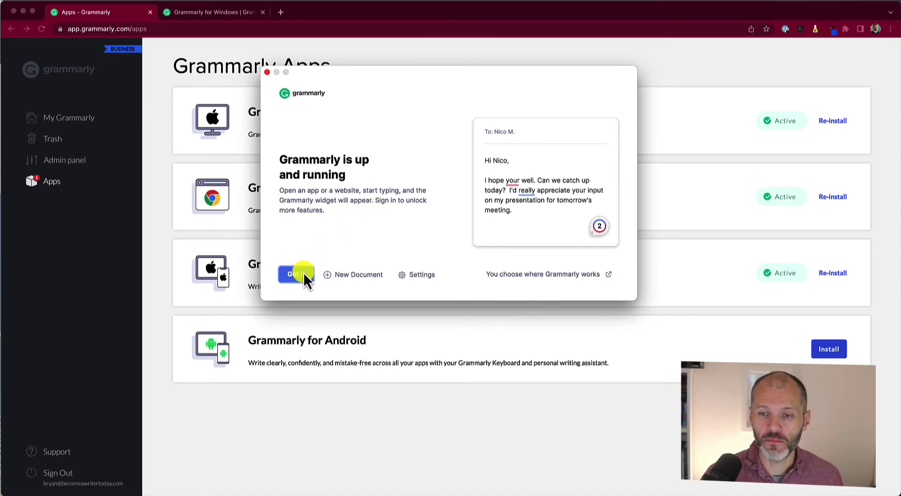
pyautogui.click(342, 275)
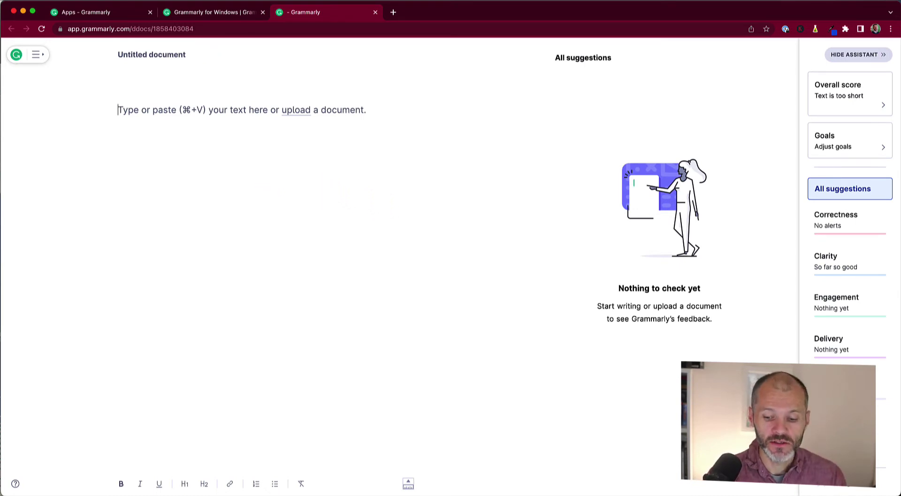
# Switch to the writing app containing the grammar test article and examine the words Grammarly underlines in it.
pyautogui.press('super+Tab')
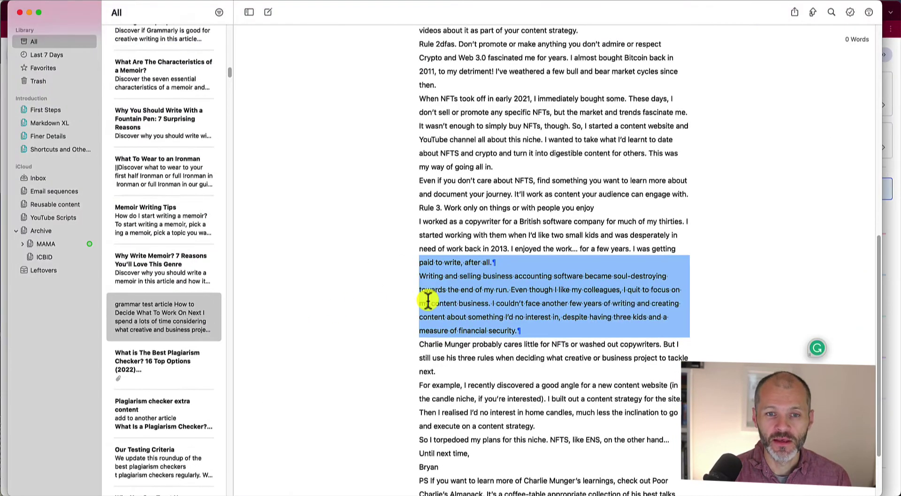
pyautogui.scroll(10, 499, 351)
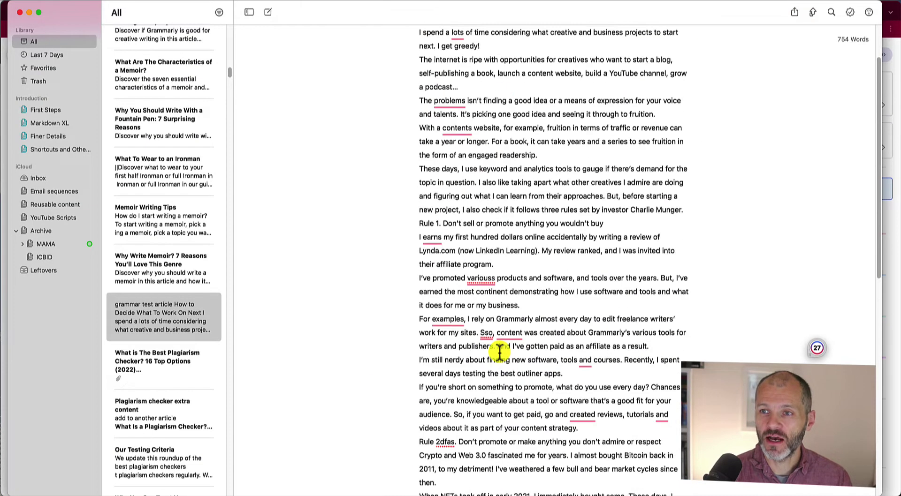
pyautogui.scroll(2, 500, 351)
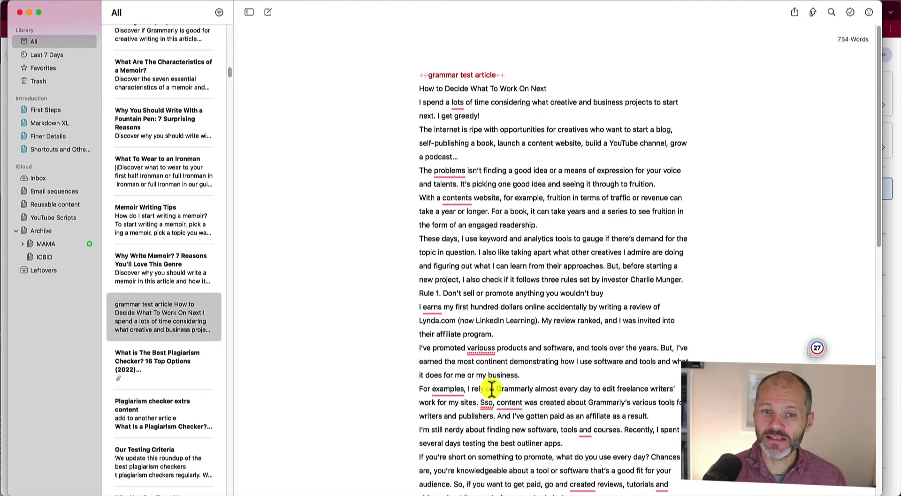
pyautogui.scroll(-3, 493, 387)
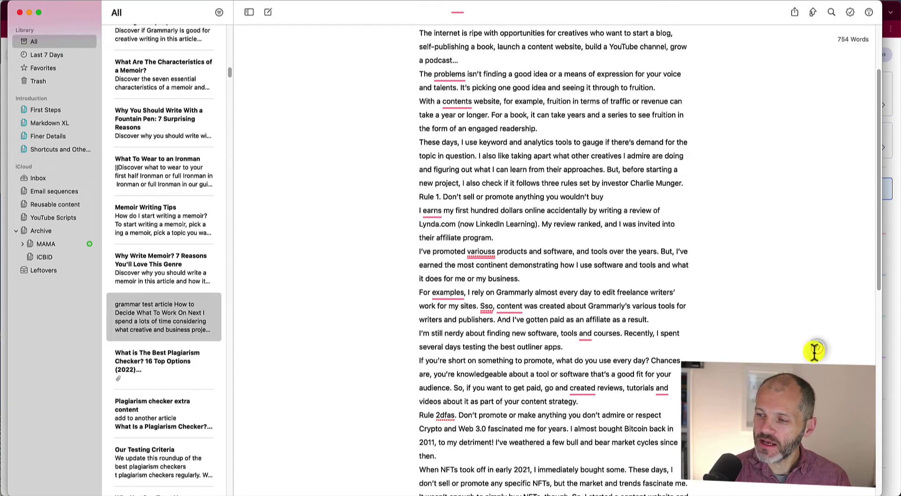
# Return to the start of the grammar test article and open Grammarly's writing suggestions for it.
pyautogui.moveTo(817, 352)
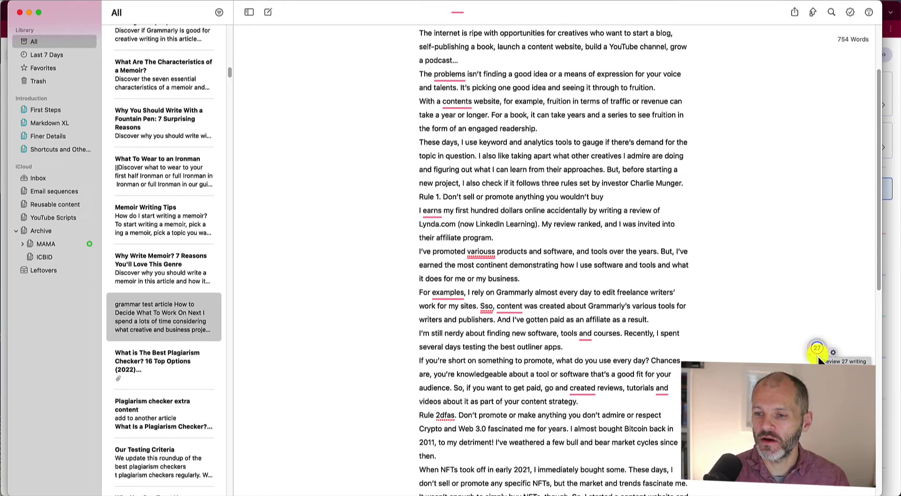
pyautogui.scroll(5, 685, 342)
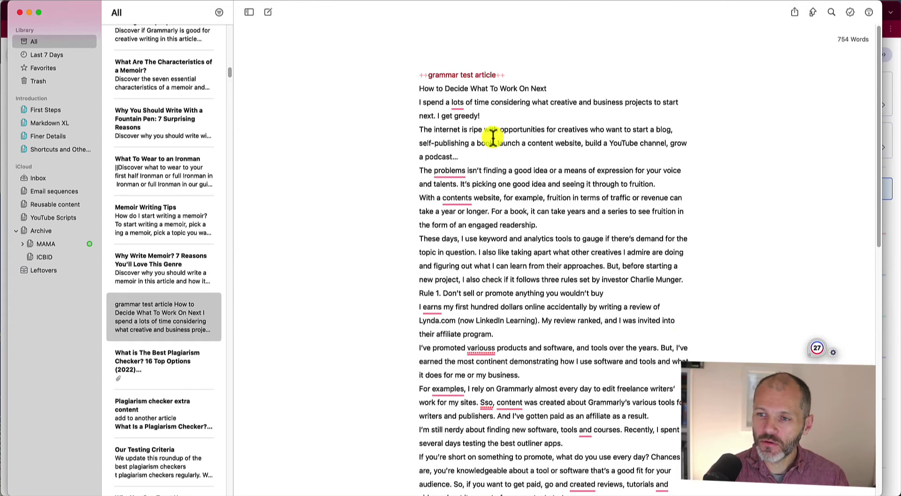
pyautogui.moveTo(481, 115); pyautogui.dragTo(483, 120)
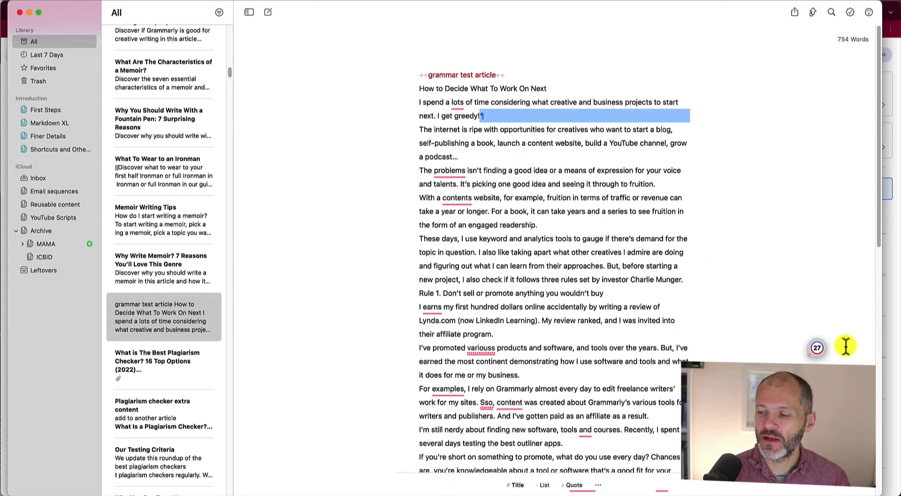
pyautogui.click(816, 348)
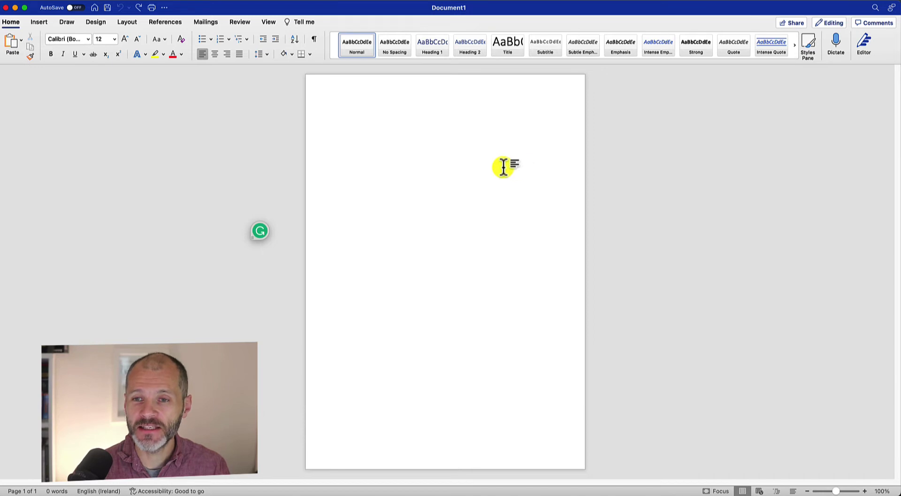
# Paste the article into the blank Word document and open Grammarly's writing suggestions for it.
pyautogui.press('super+v')
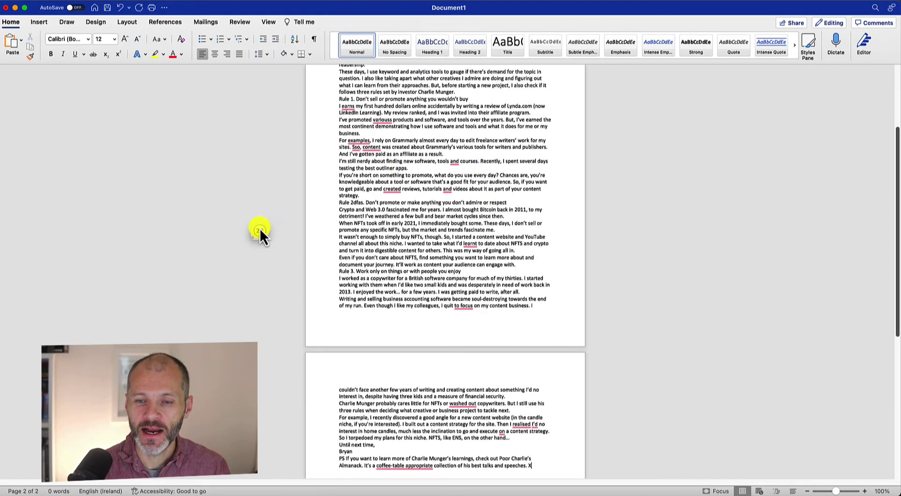
pyautogui.scroll(3, 260, 236)
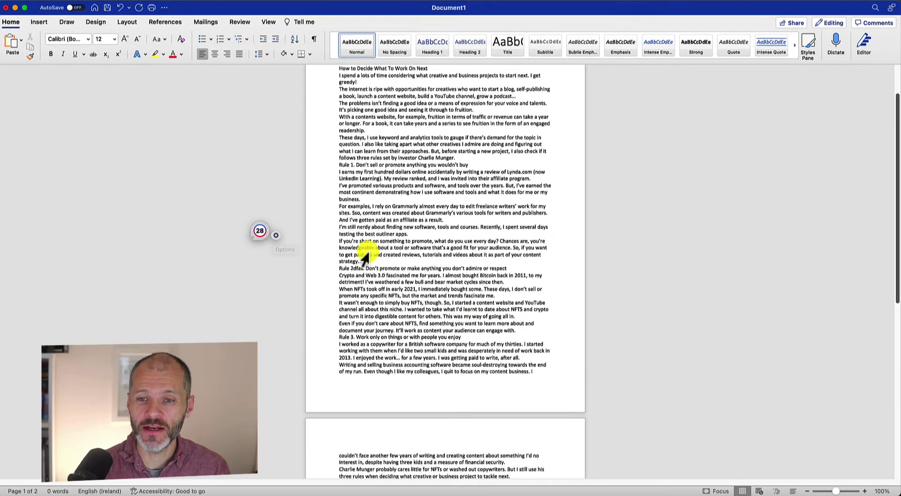
pyautogui.click(261, 232)
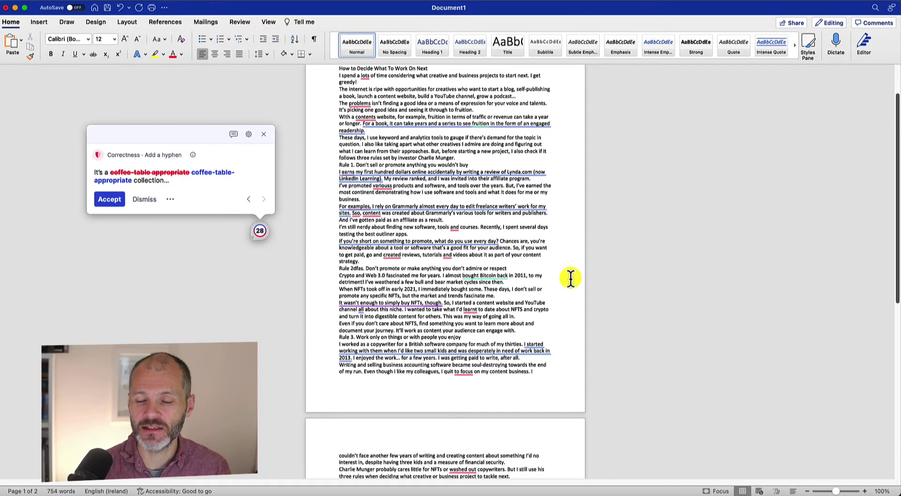
# Move Grammarly's suggestion widget clear of the article text, into the empty margin beside the page.
pyautogui.scroll(1, 569, 277)
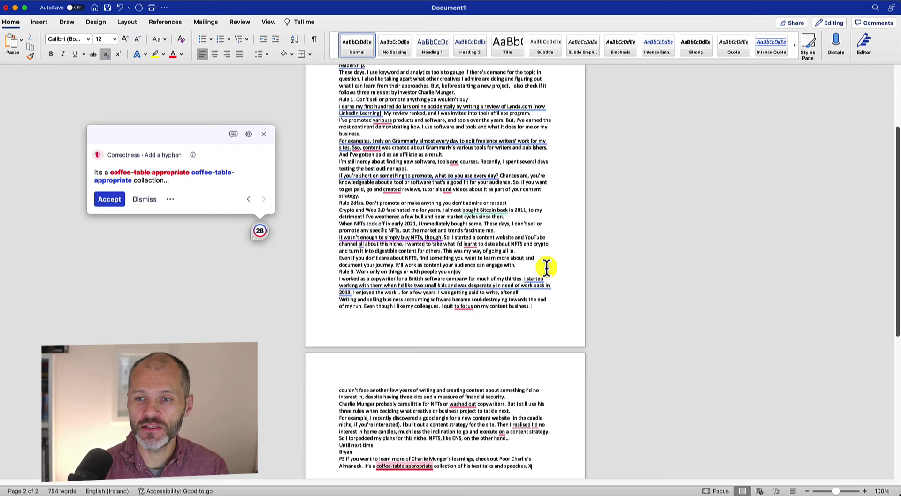
pyautogui.click(840, 491)
pyautogui.moveTo(840, 491); pyautogui.dragTo(839, 491)
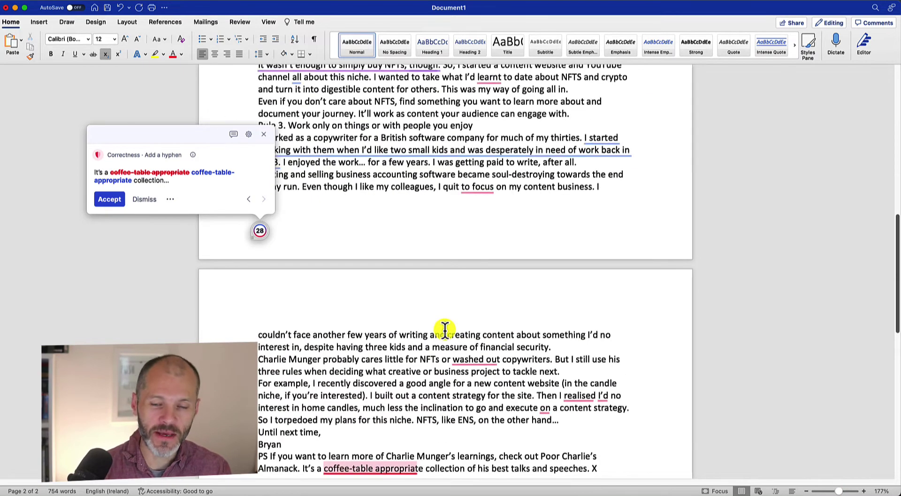
pyautogui.scroll(2, 423, 287)
pyautogui.scroll(10, 423, 297)
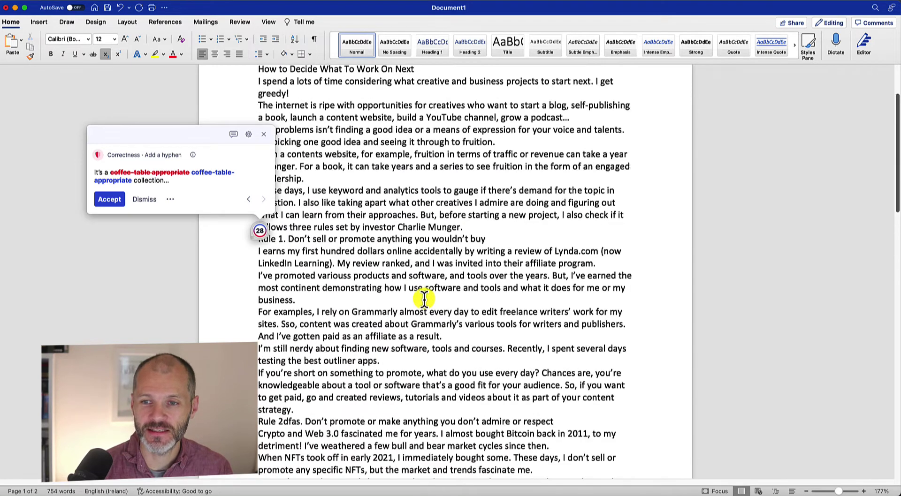
pyautogui.moveTo(218, 134); pyautogui.dragTo(173, 159)
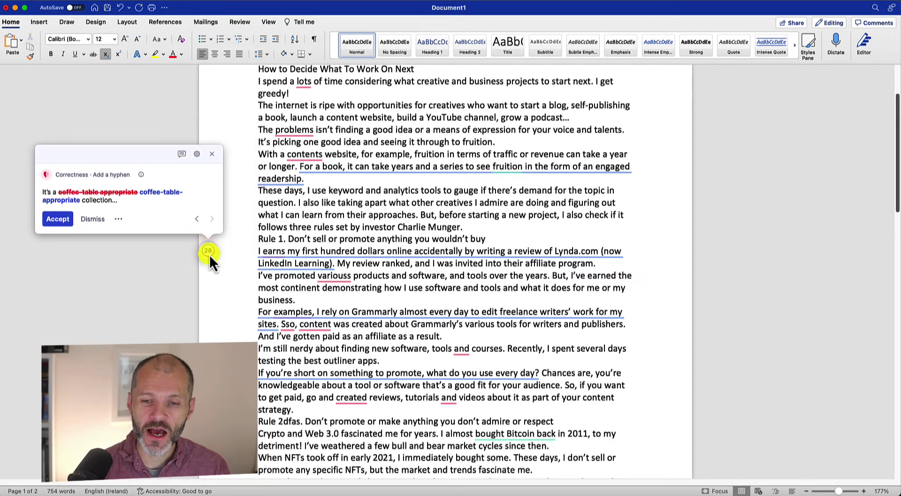
# Open Grammarly's settings from its suggestion widget and look at the English variants and other customization options.
pyautogui.click(197, 154)
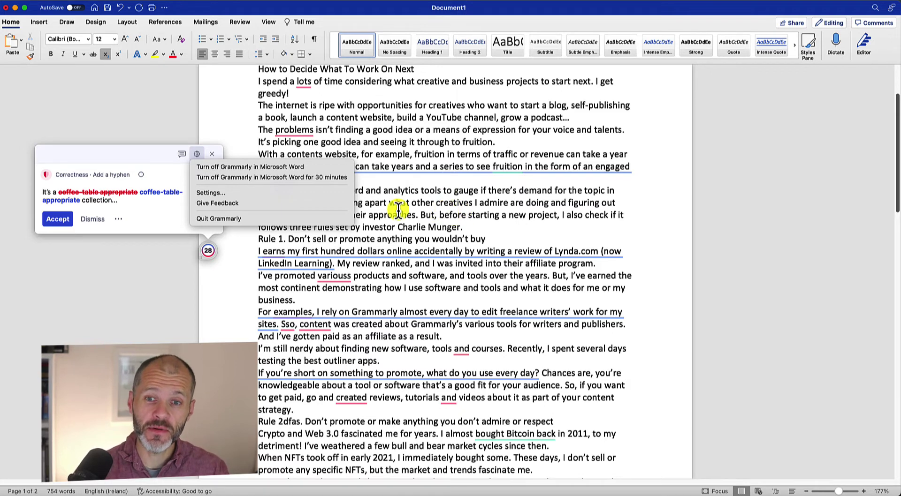
pyautogui.click(291, 193)
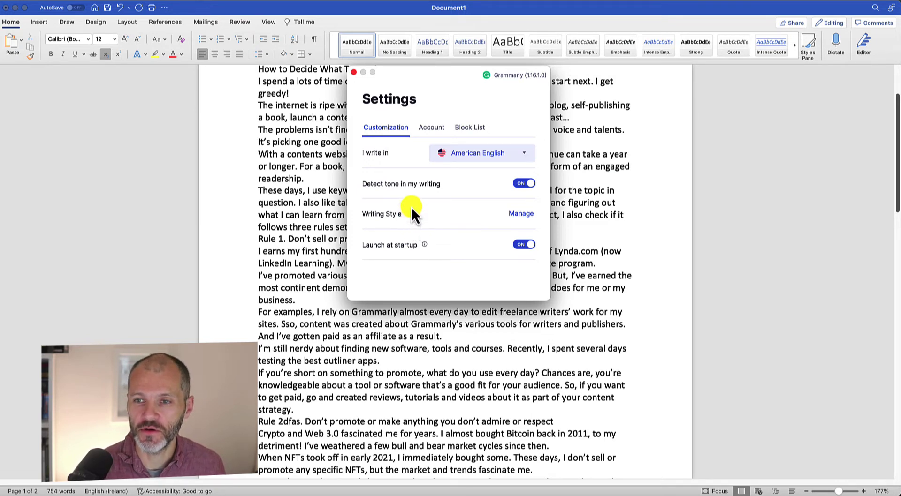
pyautogui.click(496, 158)
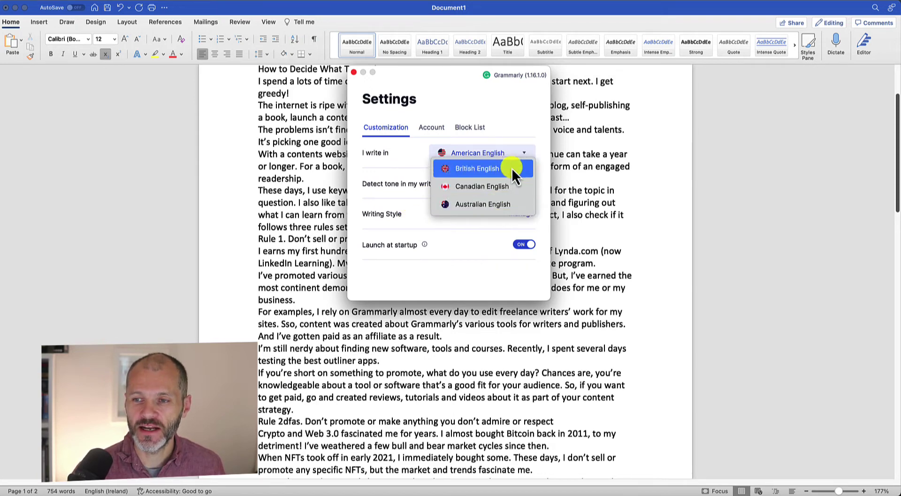
pyautogui.click(508, 112)
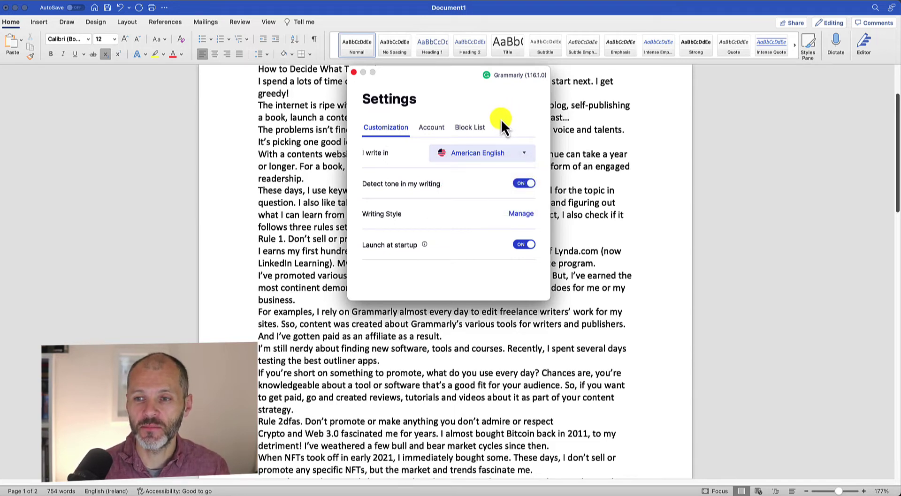
pyautogui.click(512, 149)
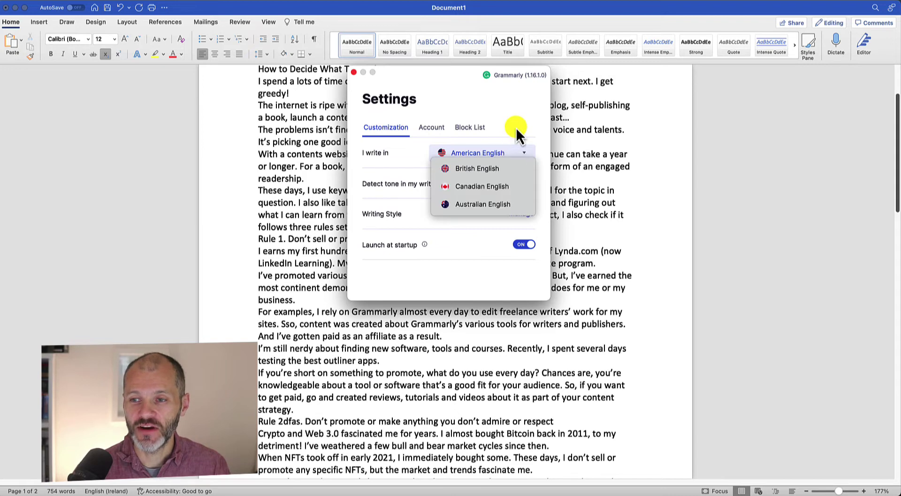
pyautogui.click(516, 129)
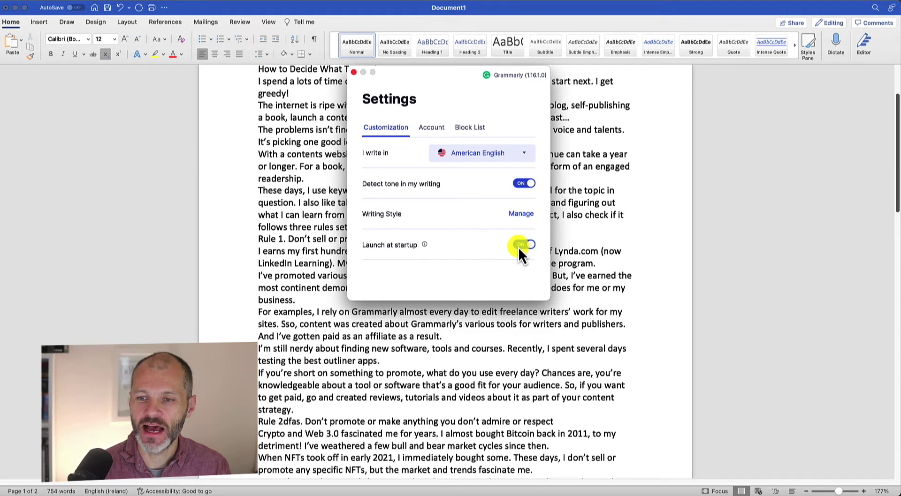
pyautogui.moveTo(520, 248)
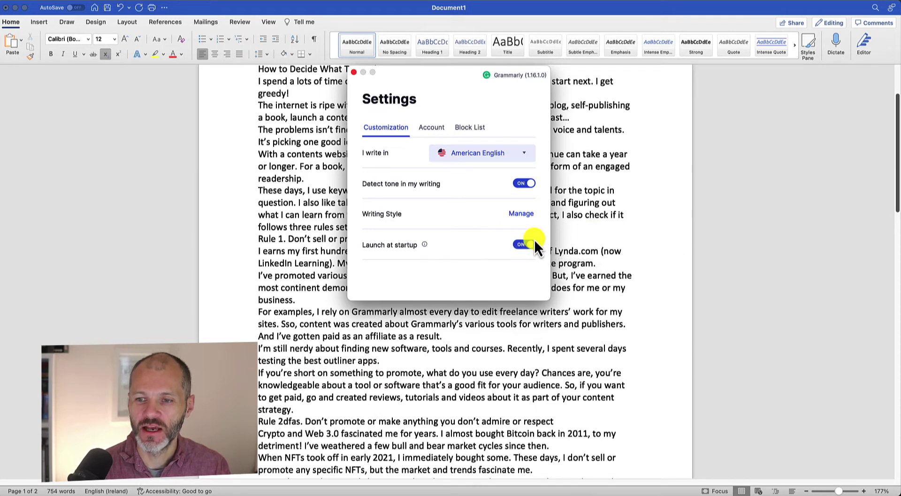
pyautogui.click(595, 237)
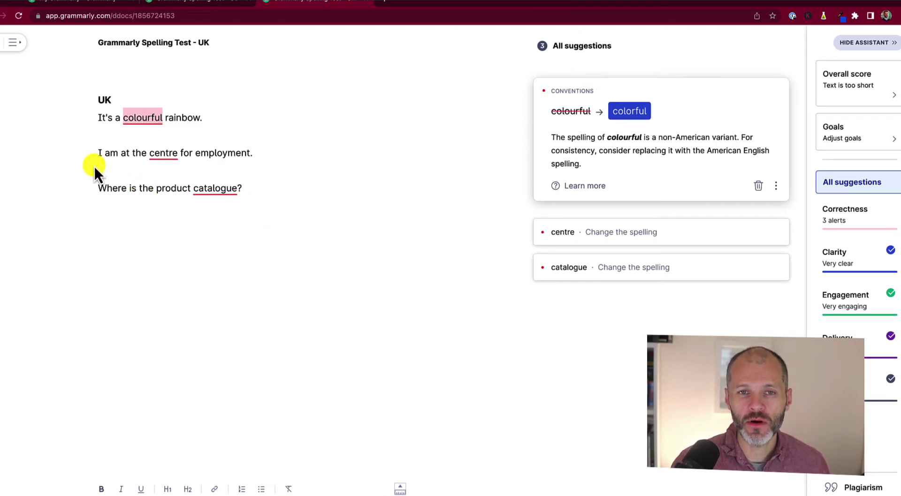
# In the Grammarly web editor, look at the language preference options and the spelling suggestions for "centre" and "catalogue" in the UK spelling test.
pyautogui.click(17, 47)
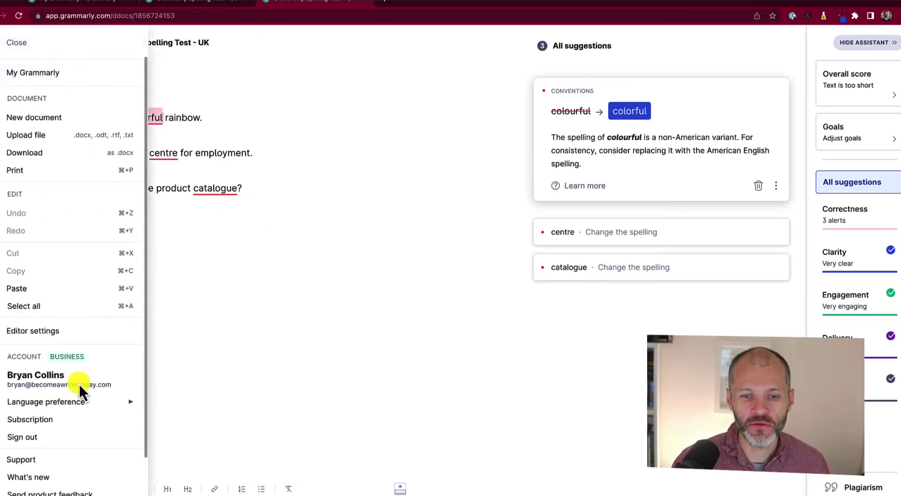
pyautogui.moveTo(85, 402)
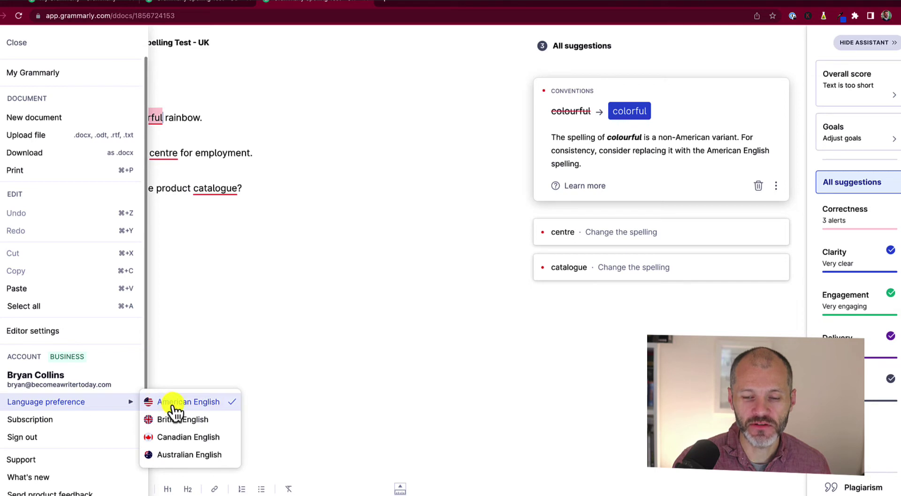
pyautogui.click(221, 281)
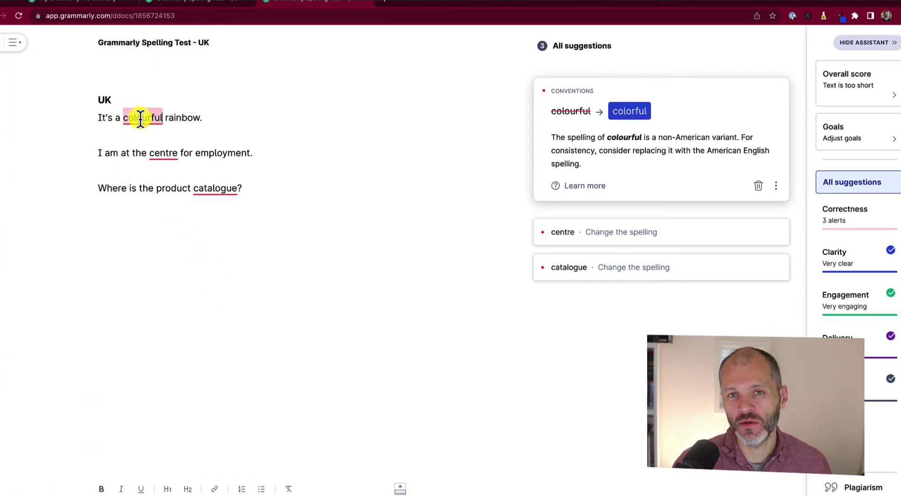
pyautogui.click(161, 154)
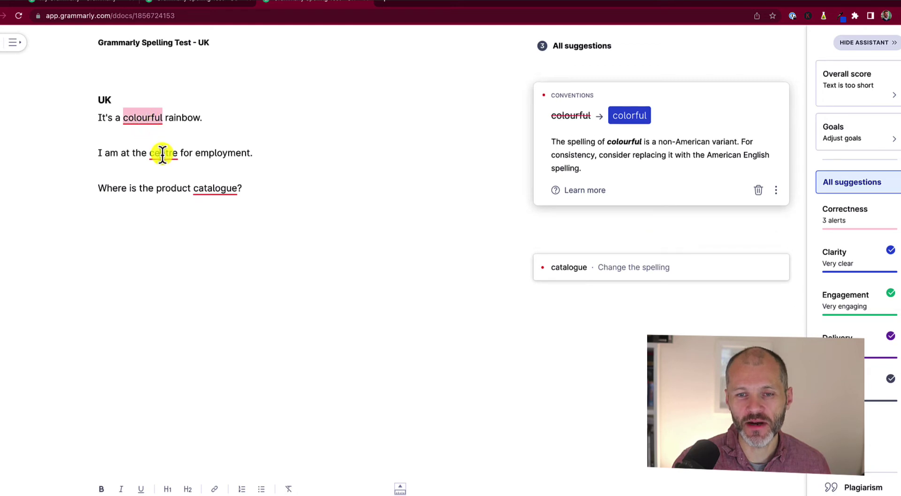
pyautogui.click(225, 190)
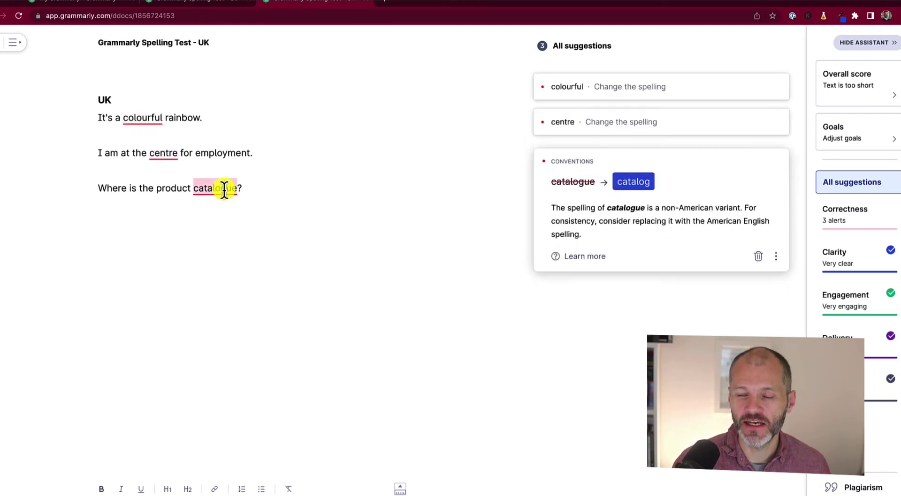
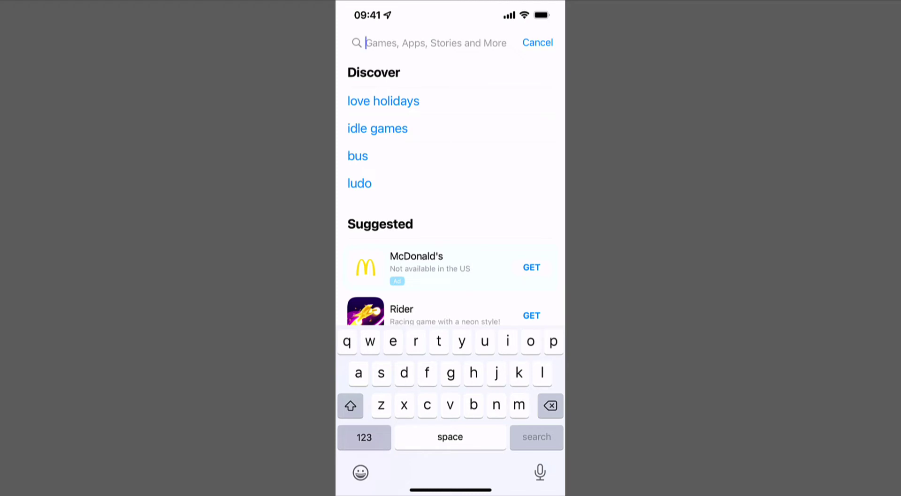
# Search the iPhone's App Store for "grammarly" and open the Grammarly keyboard app.
pyautogui.click(366, 43)
pyautogui.write('grammarly')
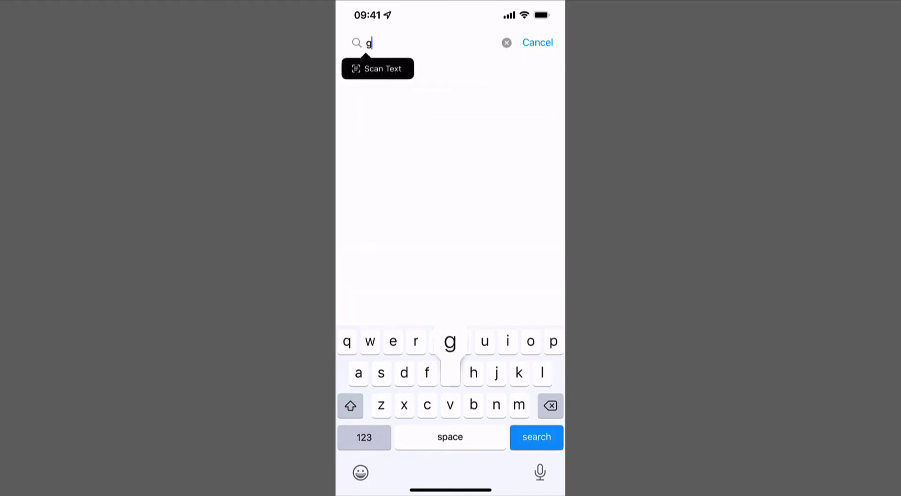
pyautogui.press('Return')
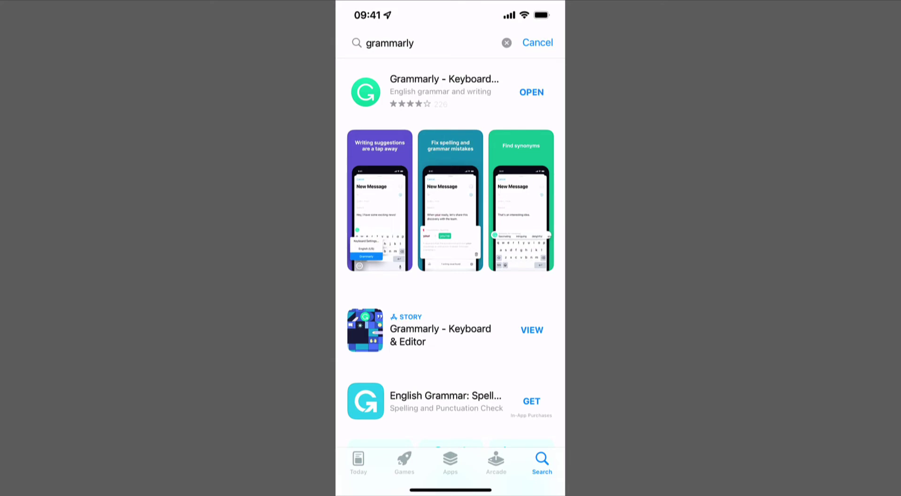
pyautogui.click(531, 92)
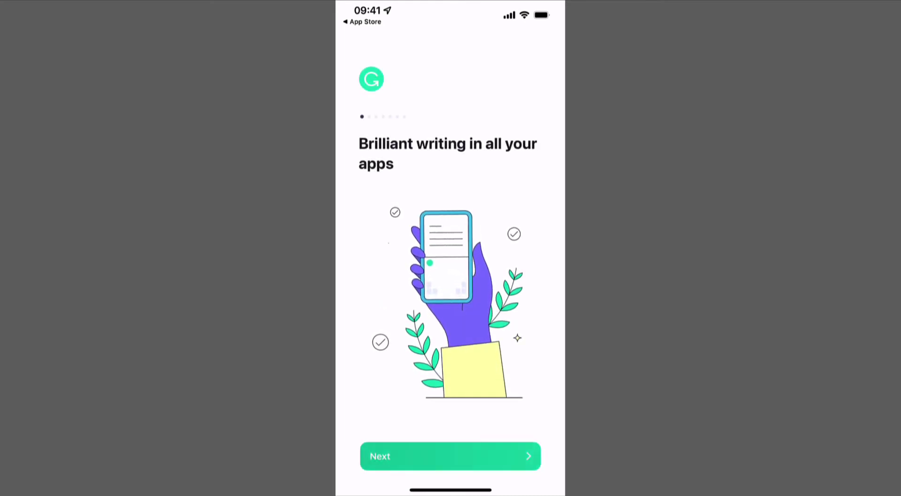
# Go through the Grammarly iPhone app's introduction pages to the end, up to the notifications prompt.
pyautogui.click(449, 456)
pyautogui.click(450, 456)
pyautogui.click(449, 456)
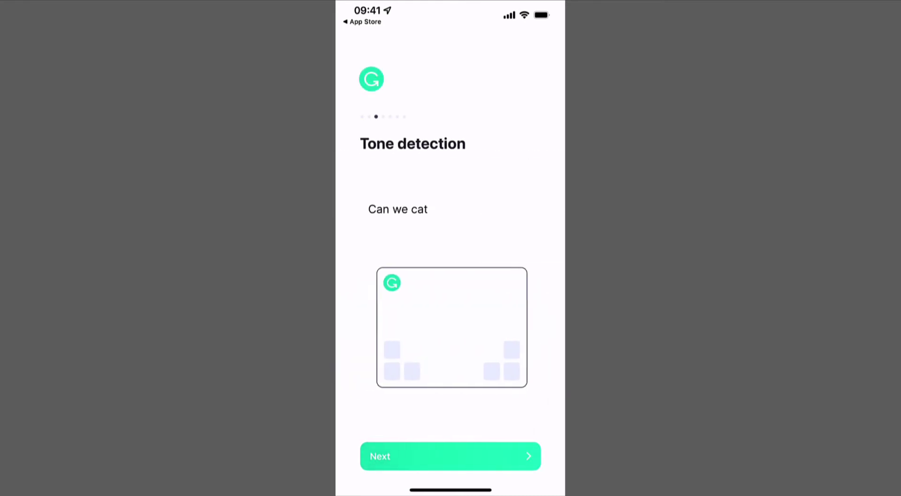
pyautogui.click(450, 456)
pyautogui.click(450, 456)
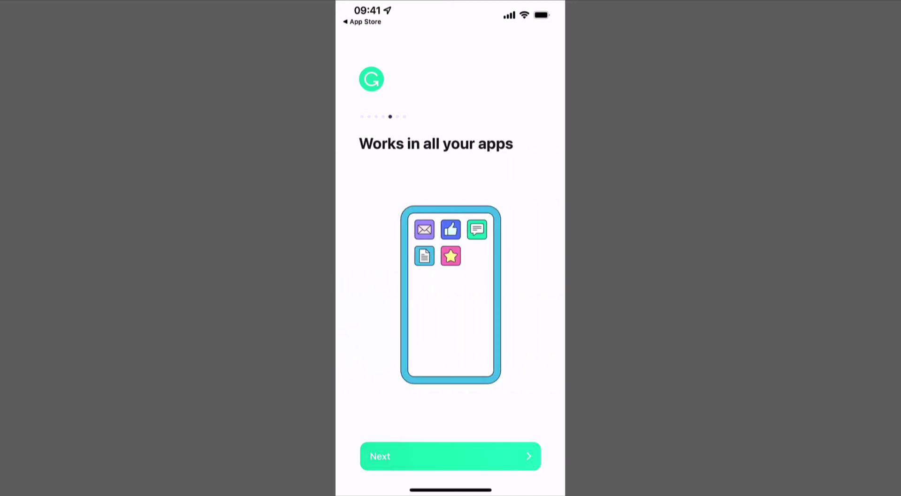
pyautogui.click(450, 456)
pyautogui.click(450, 455)
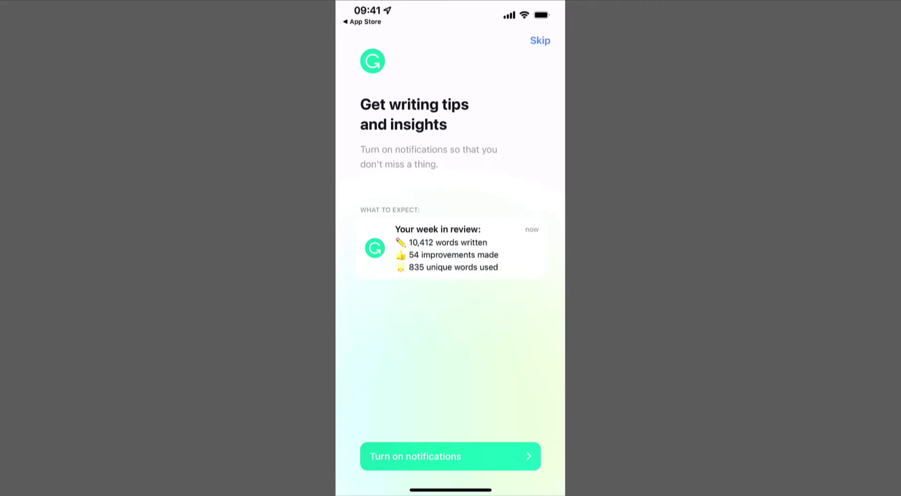
# Turn on Grammarly's notifications and continue with Google to sign in to the app.
pyautogui.click(450, 456)
pyautogui.click(488, 291)
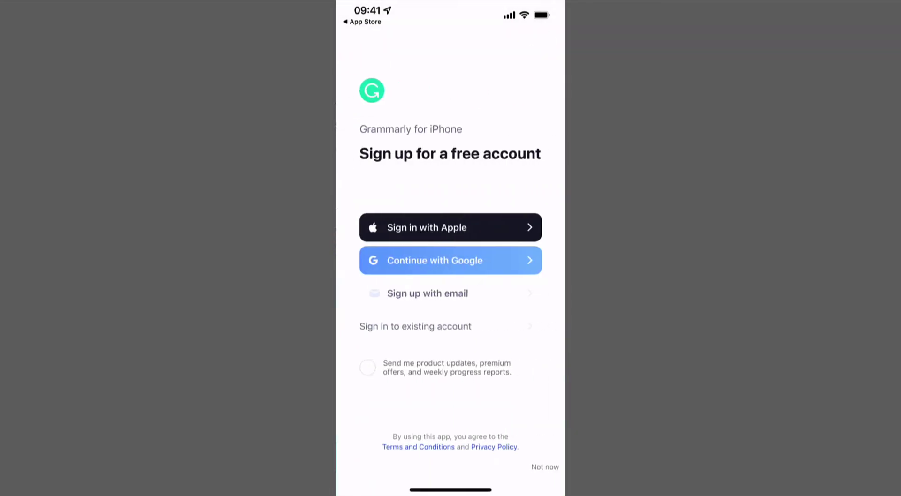
pyautogui.click(450, 260)
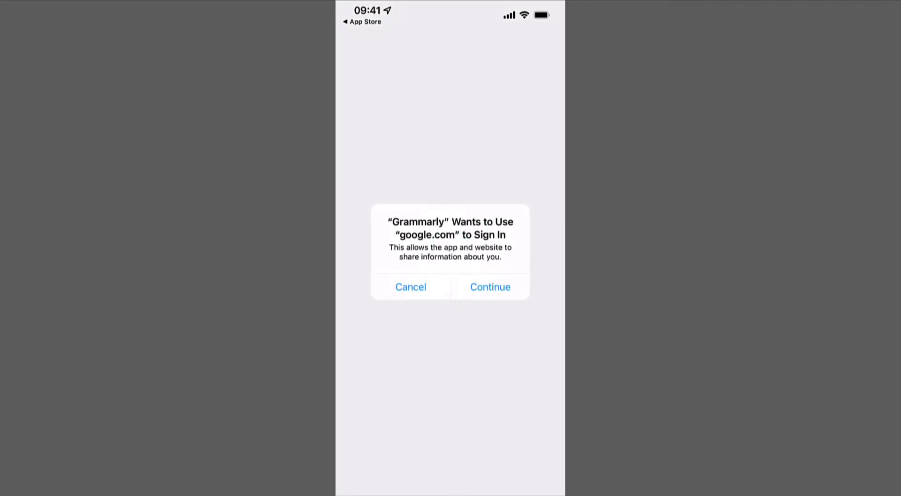
pyautogui.click(490, 286)
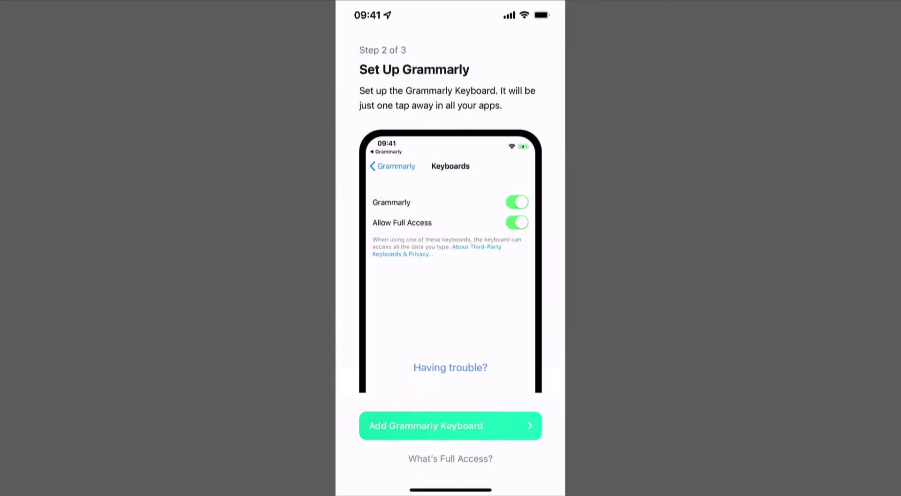
# Add the Grammarly keyboard, allow it full access in the iPhone's keyboard settings, and return to Grammarly's setup.
pyautogui.click(450, 425)
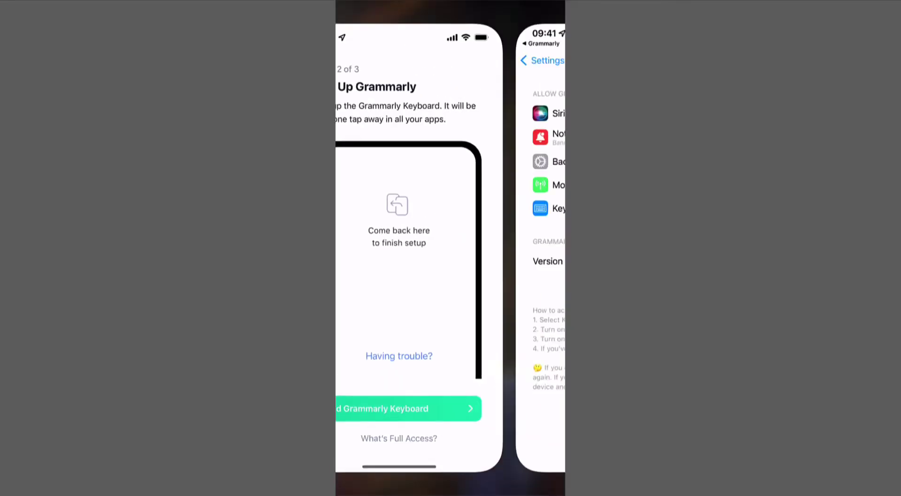
pyautogui.click(413, 204)
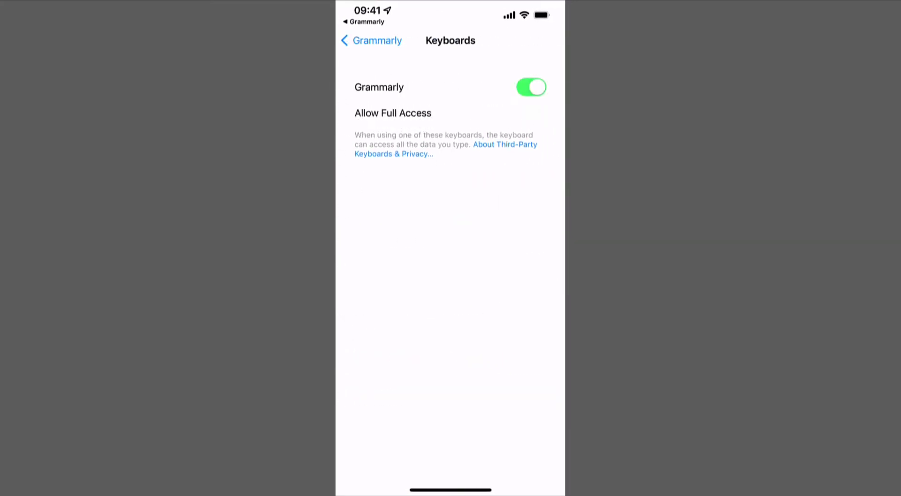
pyautogui.click(531, 113)
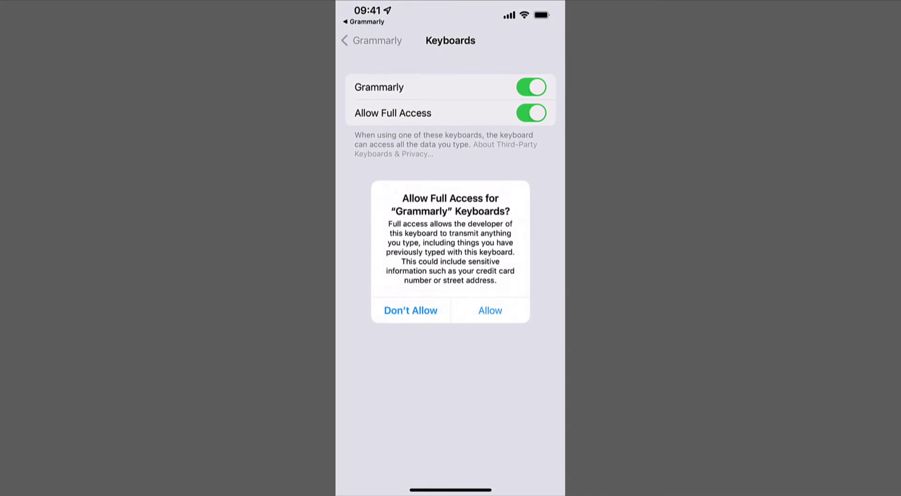
pyautogui.click(488, 311)
pyautogui.moveTo(450, 490); pyautogui.dragTo(450, 282)
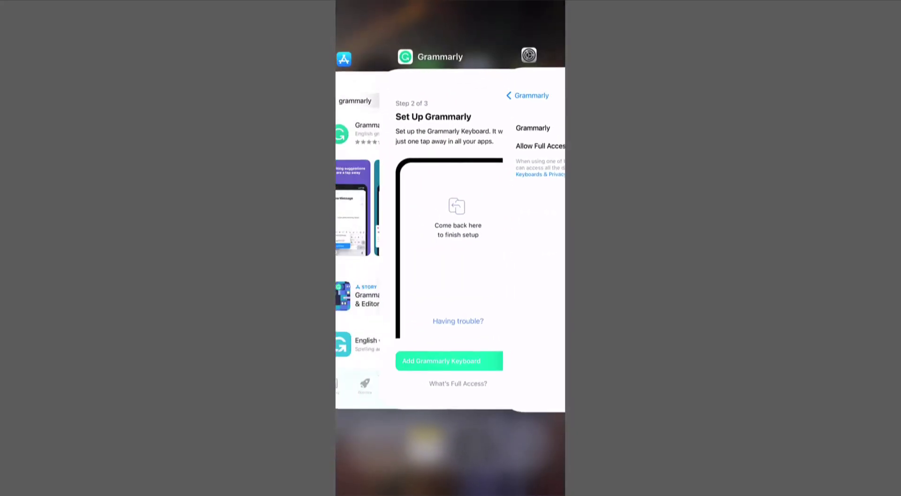
pyautogui.click(442, 231)
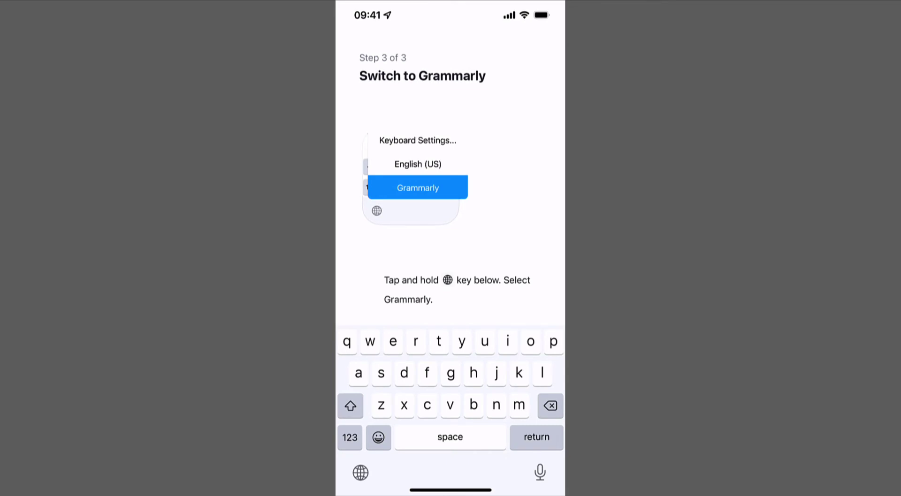
# Switch the iPhone's active keyboard from English (UK) to Grammarly to finish the keyboard setup.
pyautogui.click(360, 473)
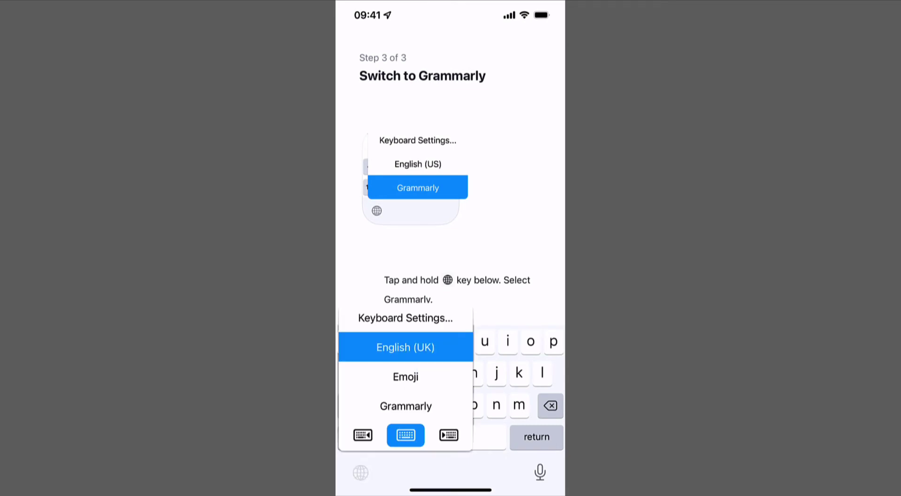
pyautogui.moveTo(360, 473); pyautogui.dragTo(406, 407)
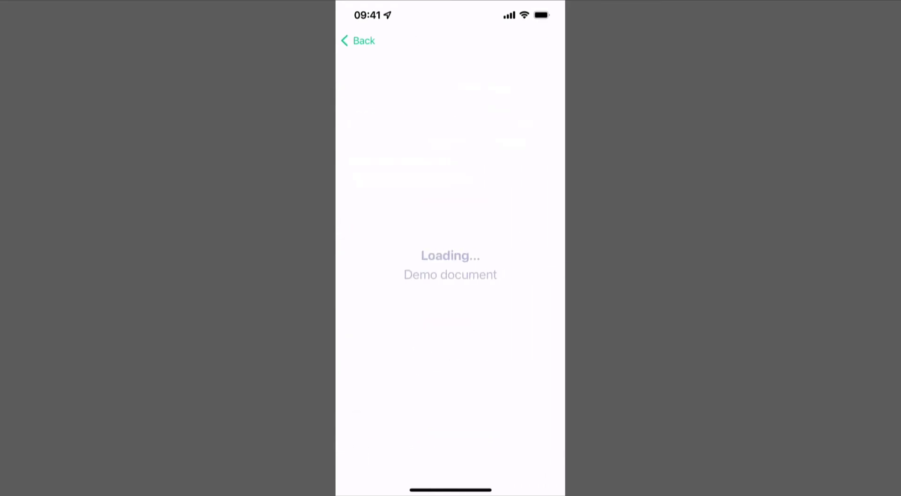
# Go through several underlined issues in the demo document, including the wordy sentence, "showed", "commas," and "effect".
pyautogui.click(501, 243)
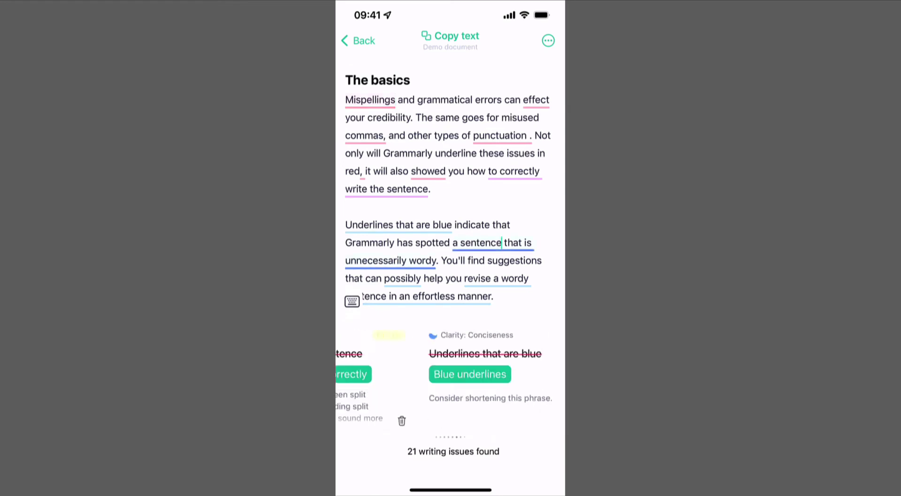
pyautogui.click(513, 172)
pyautogui.click(500, 136)
pyautogui.click(549, 100)
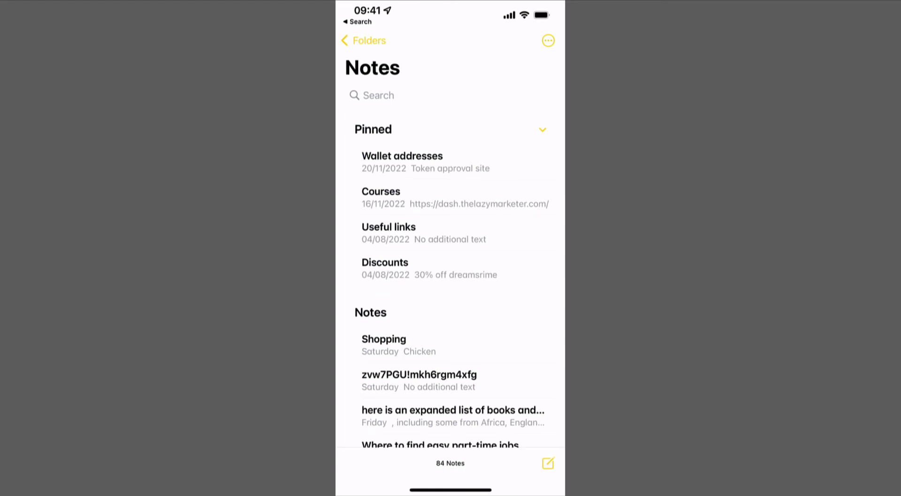
# Create a new note reading "This is a grammars mistakes ." and start checking it in Grammarly's Revision Mode.
pyautogui.click(547, 464)
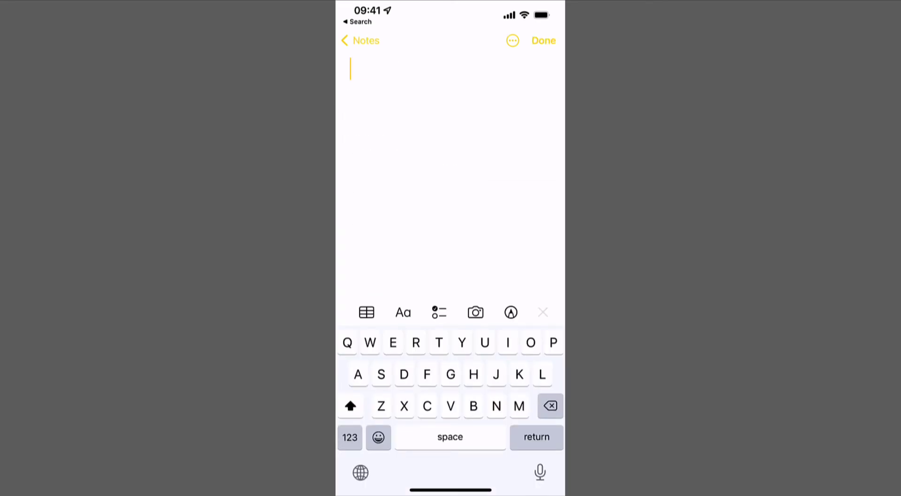
pyautogui.write('This is a grammars mistakes .')
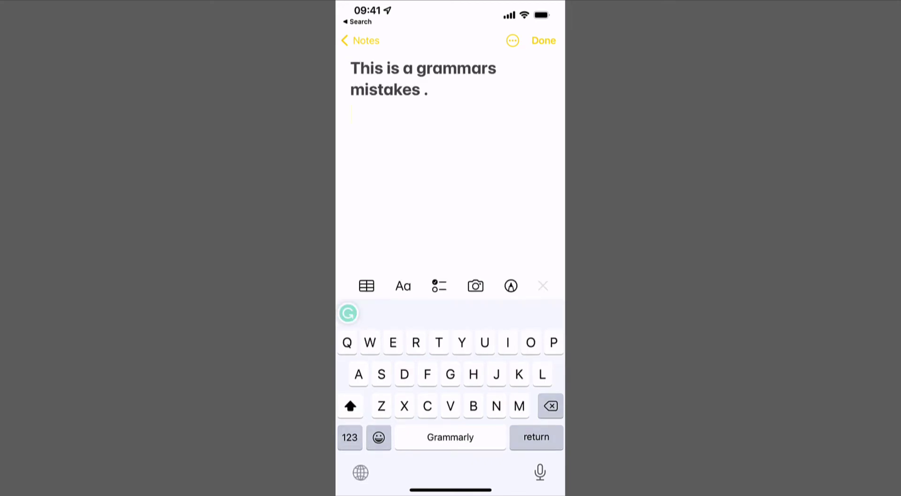
pyautogui.press('Return')
pyautogui.click(347, 314)
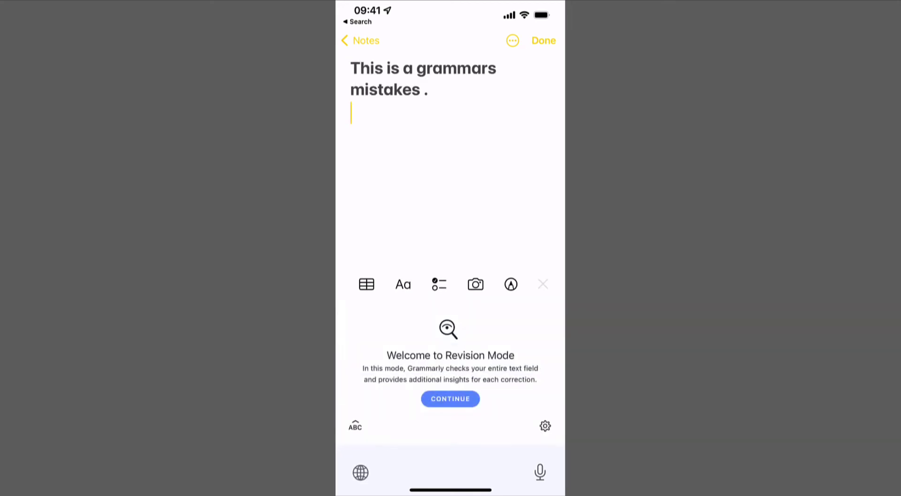
pyautogui.click(451, 398)
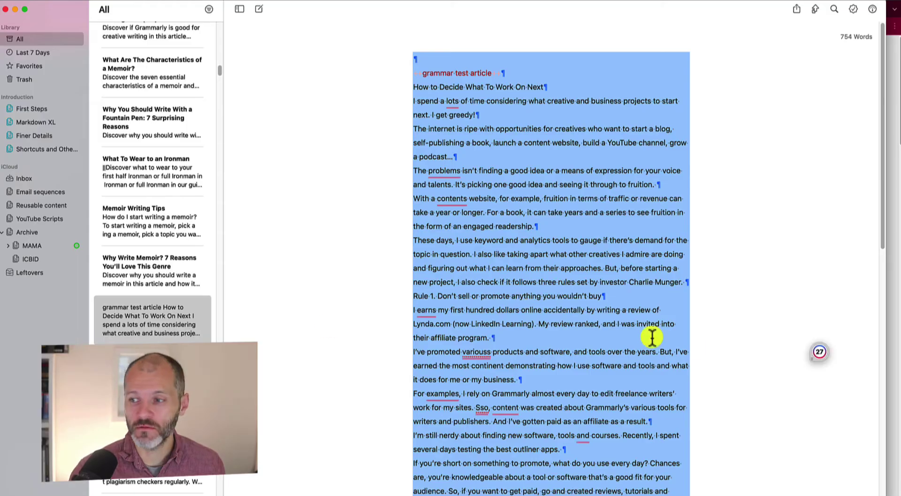
# Switch to the Grammarly web app in the browser and start a new document.
pyautogui.click(891, 318)
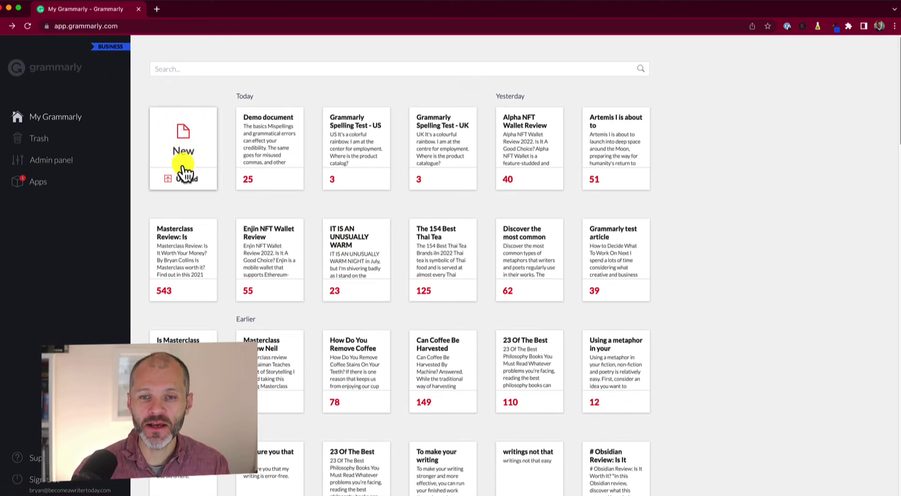
pyautogui.click(186, 146)
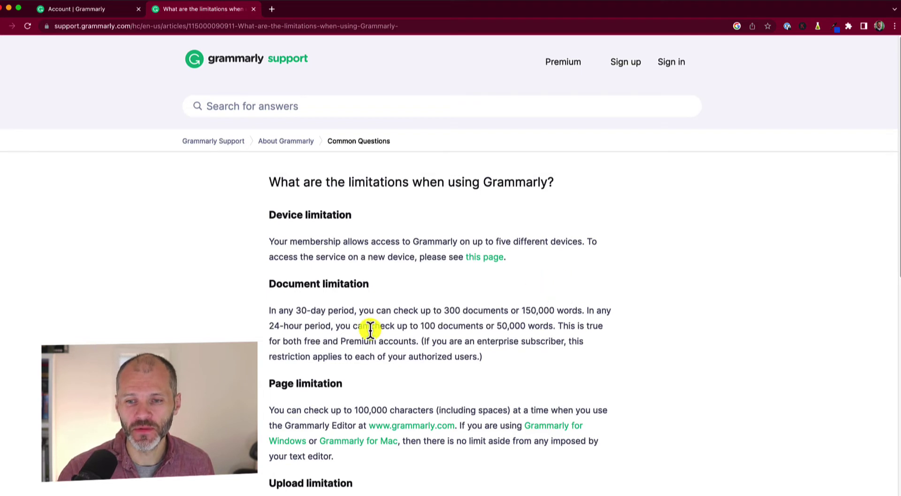
# Examine the 30-day and 24-hour document and word limits in the Document limitation section of Grammarly's support article.
pyautogui.scroll(-1, 291, 311)
pyautogui.moveTo(279, 297); pyautogui.dragTo(453, 296)
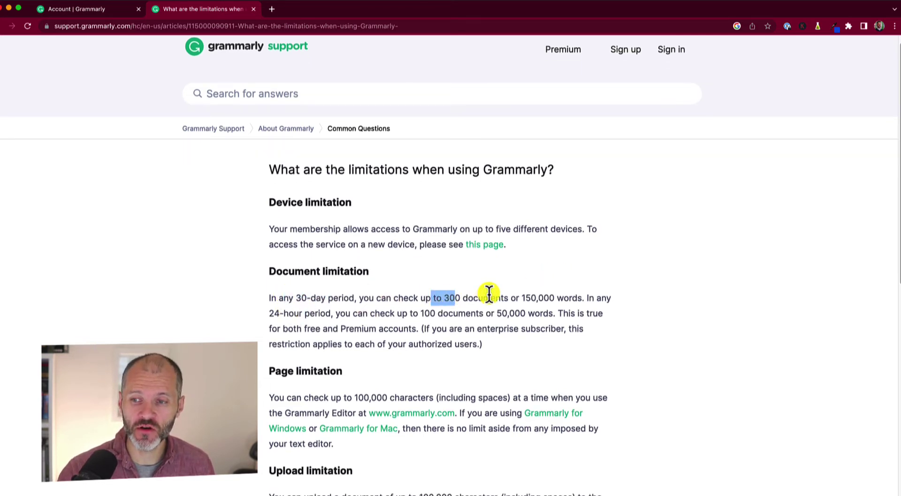
pyautogui.moveTo(520, 297); pyautogui.dragTo(581, 300)
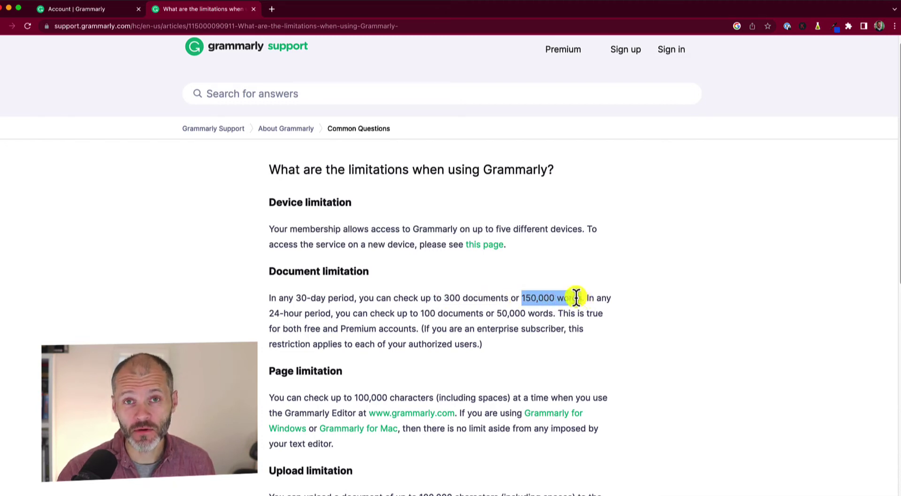
pyautogui.click(520, 296)
pyautogui.moveTo(454, 298); pyautogui.dragTo(580, 298)
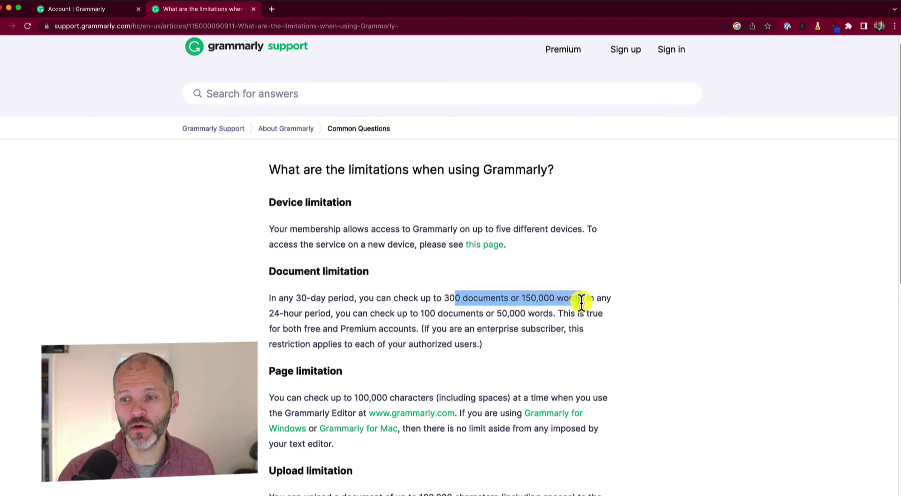
pyautogui.click(539, 306)
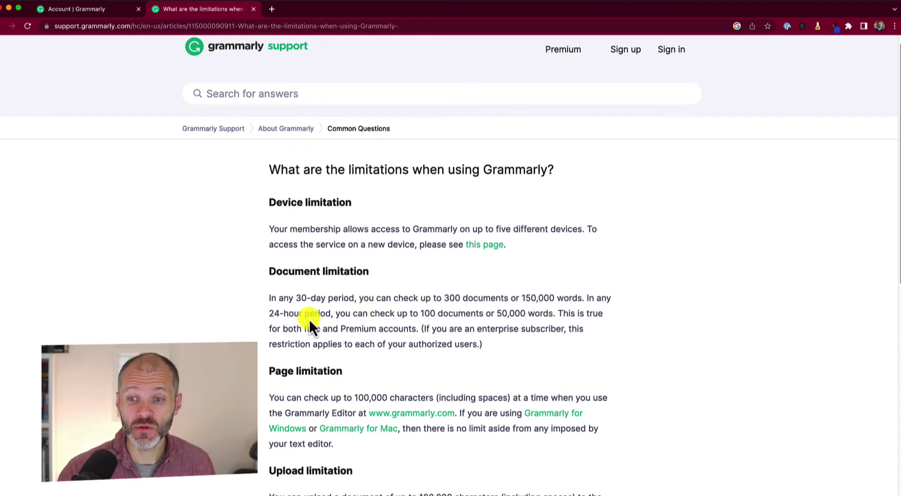
pyautogui.moveTo(307, 313); pyautogui.dragTo(435, 312)
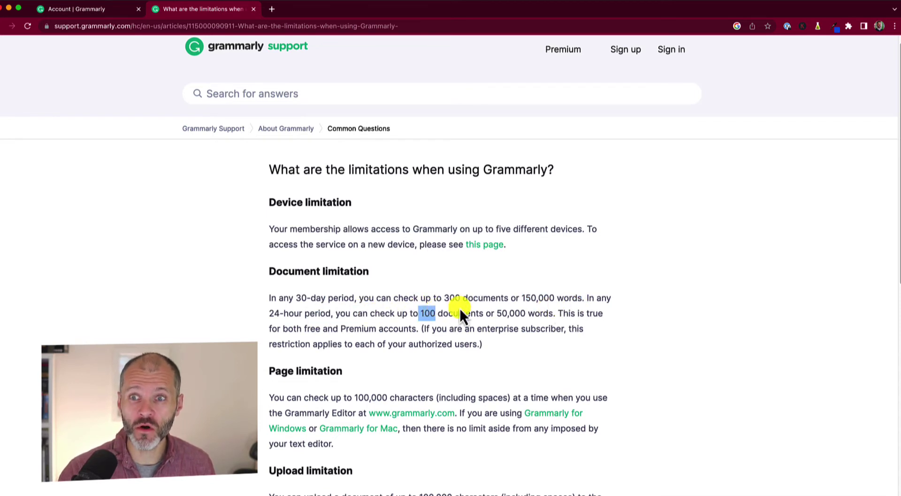
pyautogui.moveTo(544, 313); pyautogui.dragTo(484, 299)
pyautogui.click(482, 312)
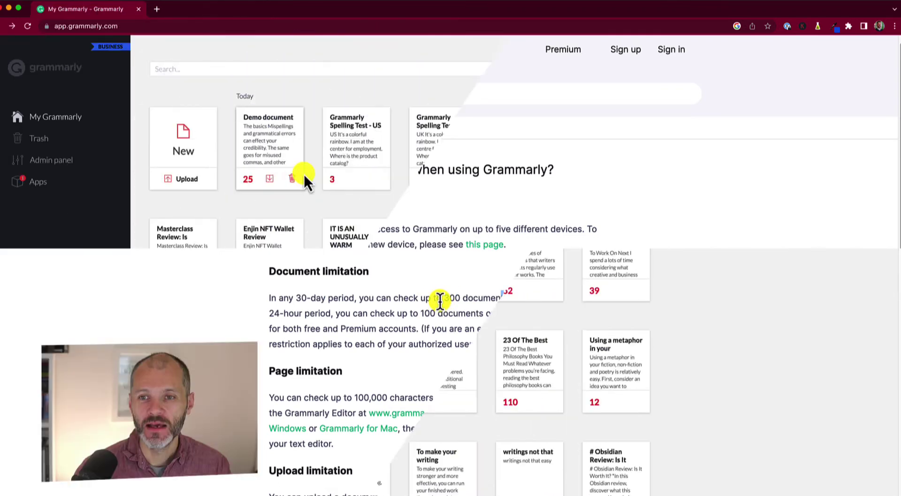
# Open the Demo document and examine the word count, reading and speaking times, and readability score in its performance report.
pyautogui.click(285, 146)
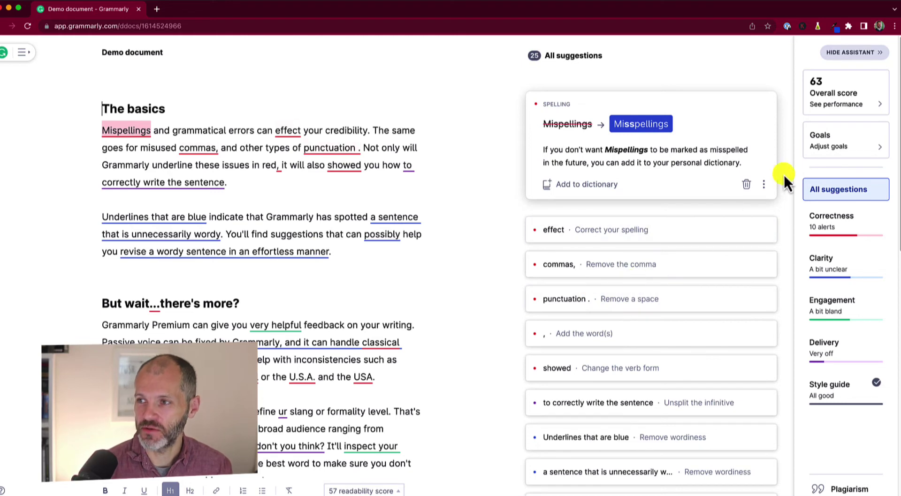
pyautogui.click(834, 104)
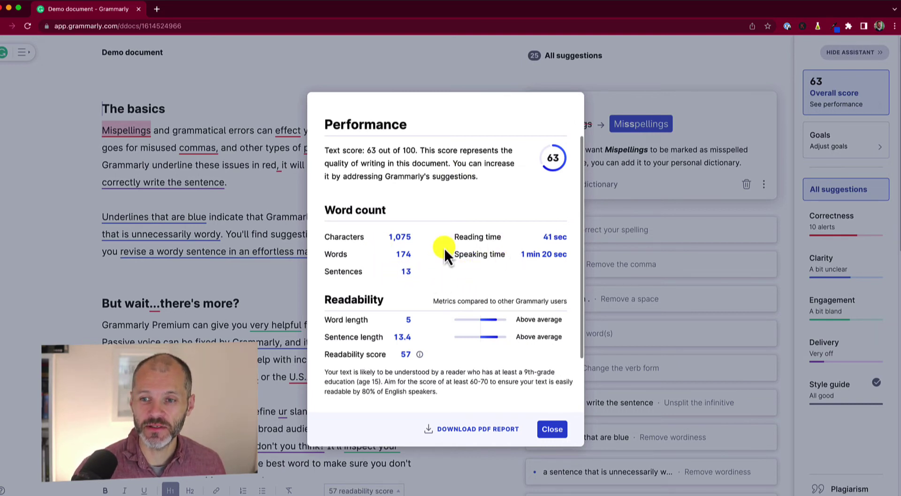
pyautogui.moveTo(367, 243); pyautogui.dragTo(415, 272)
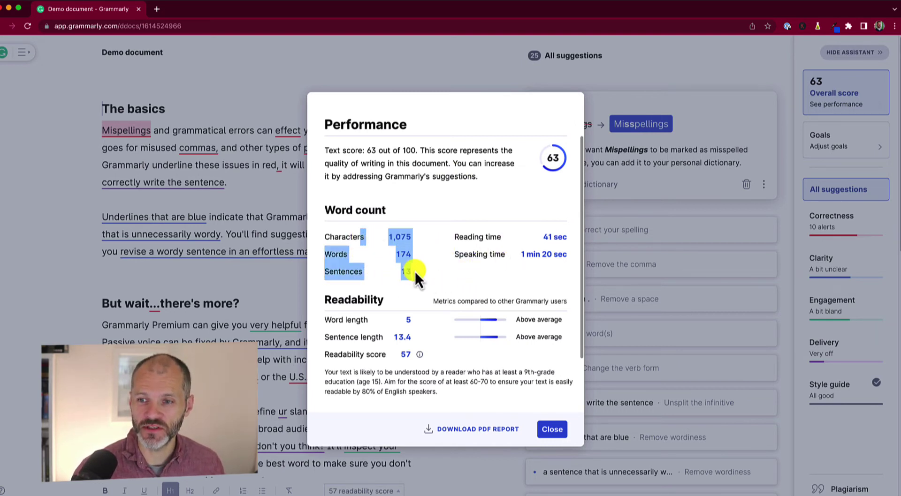
pyautogui.moveTo(517, 255); pyautogui.dragTo(572, 259)
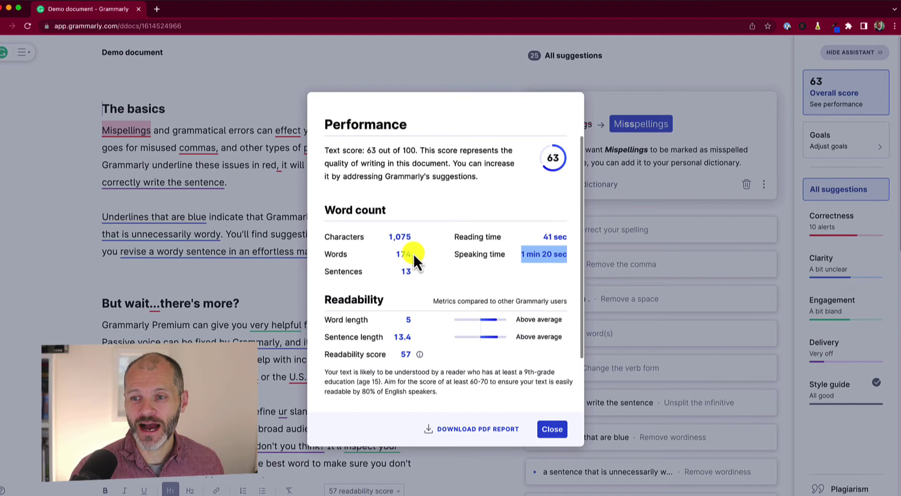
pyautogui.moveTo(477, 254); pyautogui.dragTo(568, 255)
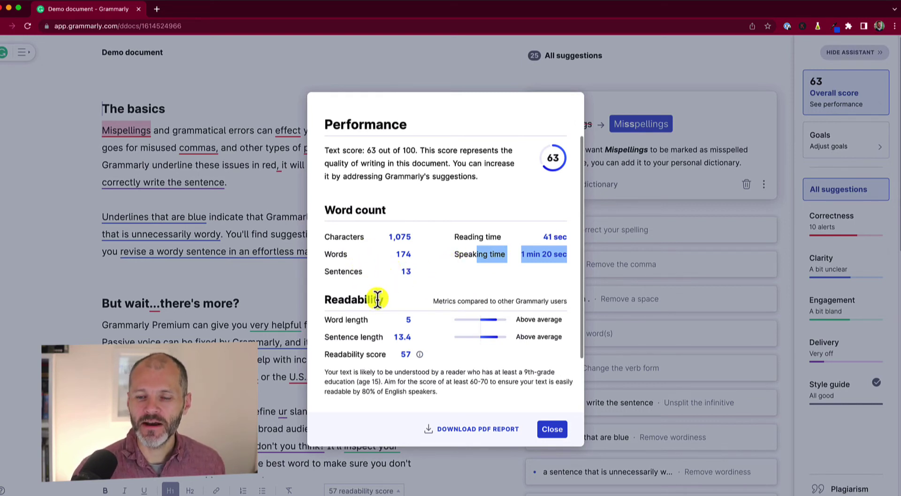
pyautogui.moveTo(396, 356); pyautogui.dragTo(412, 357)
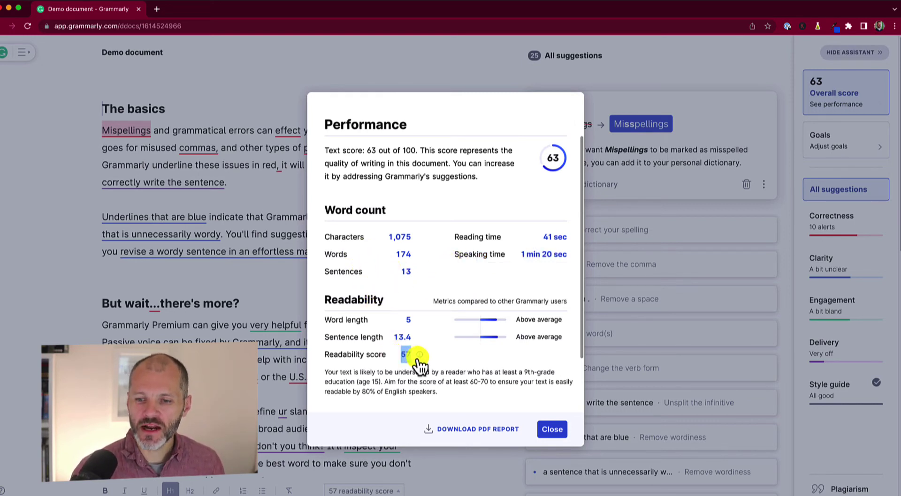
pyautogui.moveTo(421, 359)
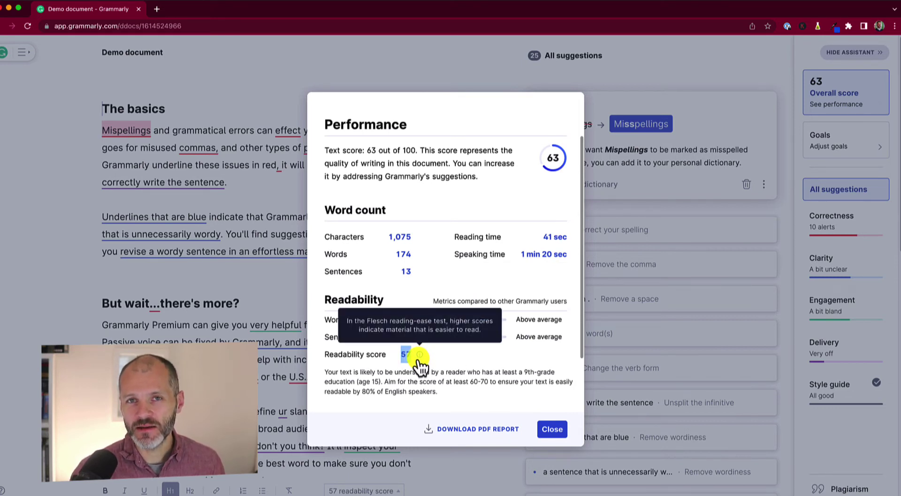
pyautogui.doubleClick(405, 354)
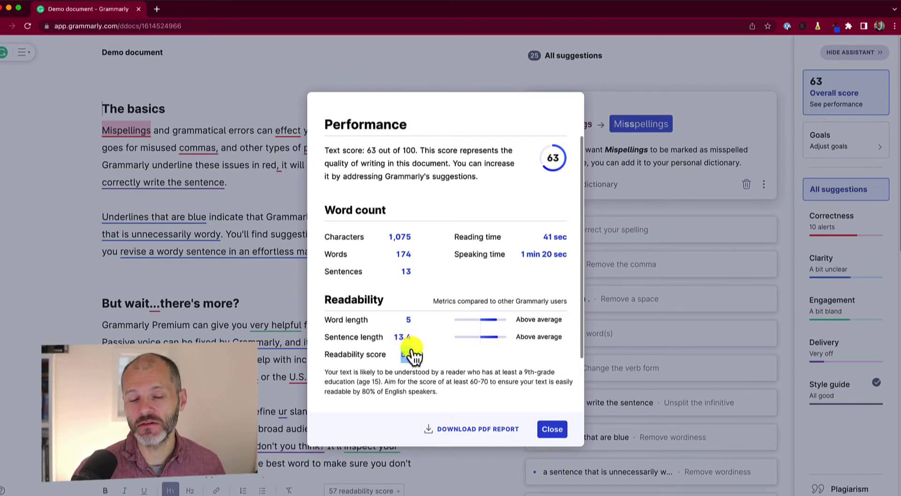
pyautogui.click(682, 272)
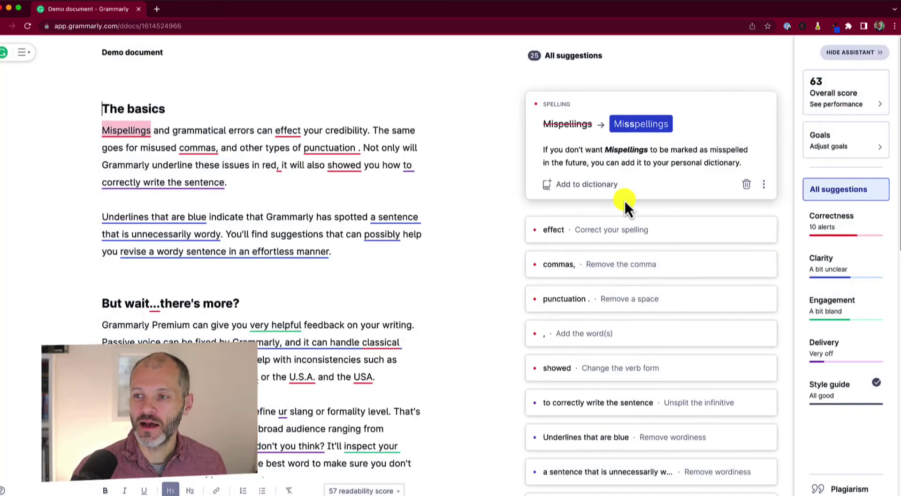
pyautogui.click(815, 108)
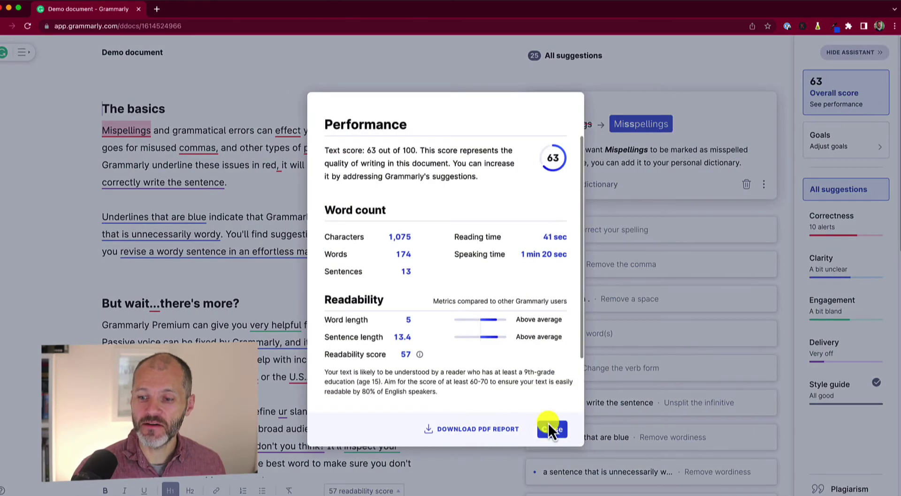
pyautogui.click(689, 208)
# Set the demo document's writing goals to formal formality and the Academic domain, with the Essay type and APA format.
pyautogui.click(825, 148)
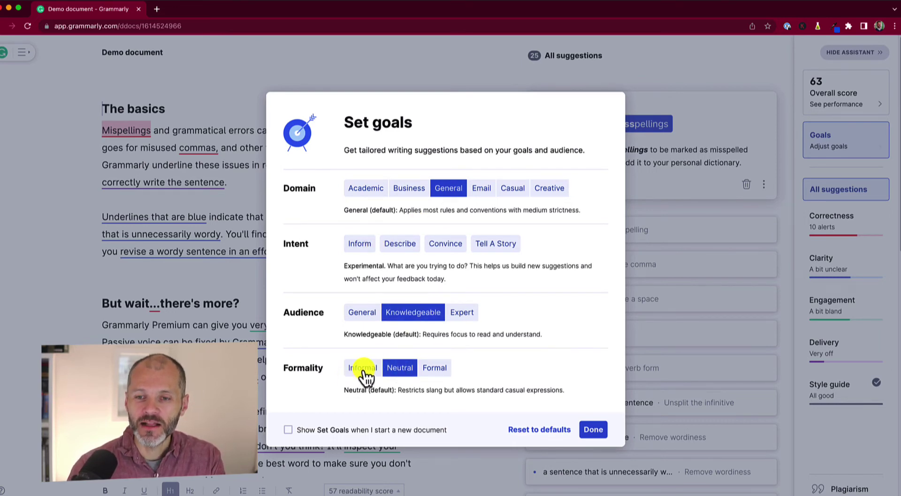
pyautogui.click(635, 220)
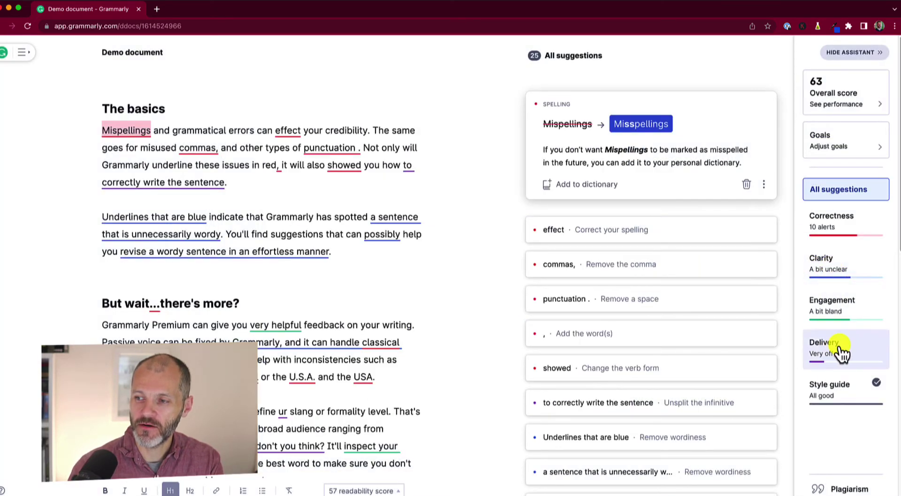
pyautogui.click(840, 145)
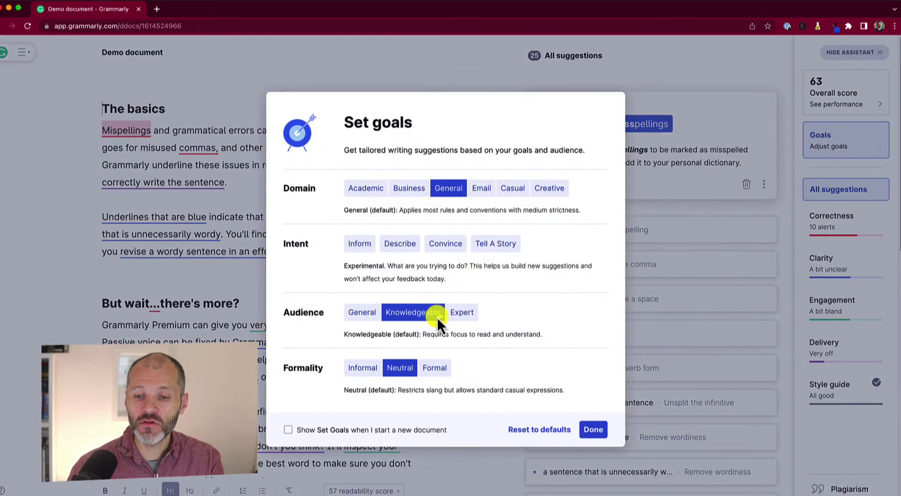
pyautogui.click(427, 370)
pyautogui.click(370, 193)
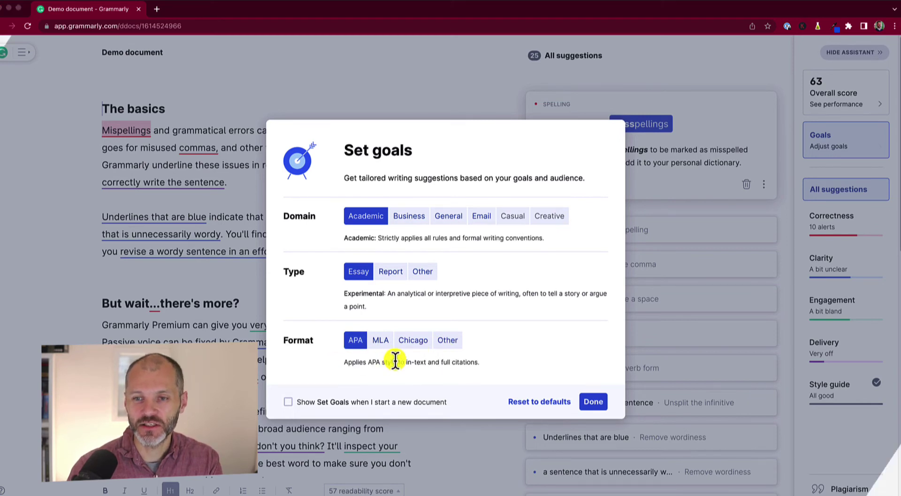
pyautogui.click(593, 401)
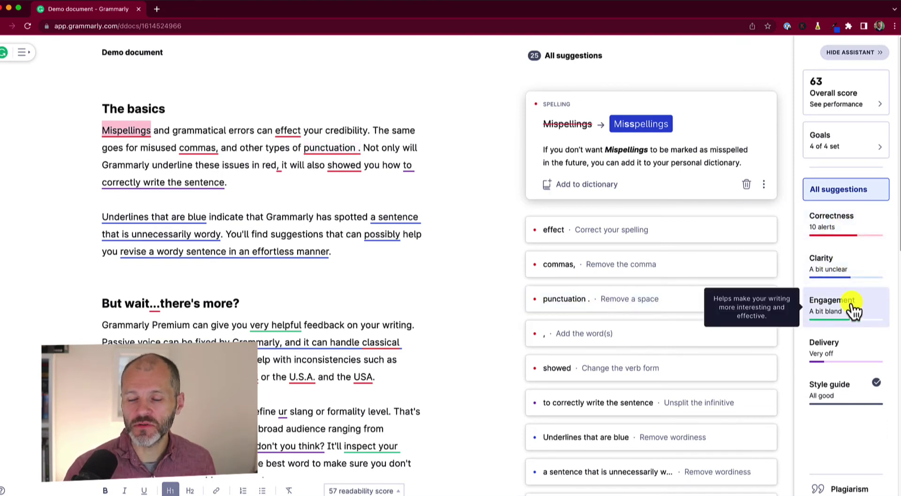
# Show only the Correctness suggestions, review those for "effect" and "commas," and expand the explanation of the unnecessary comma.
pyautogui.click(852, 232)
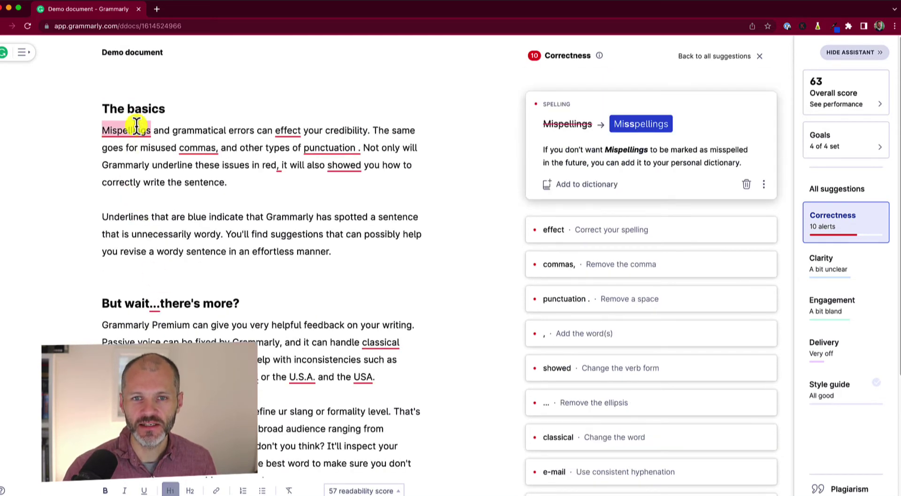
pyautogui.click(281, 128)
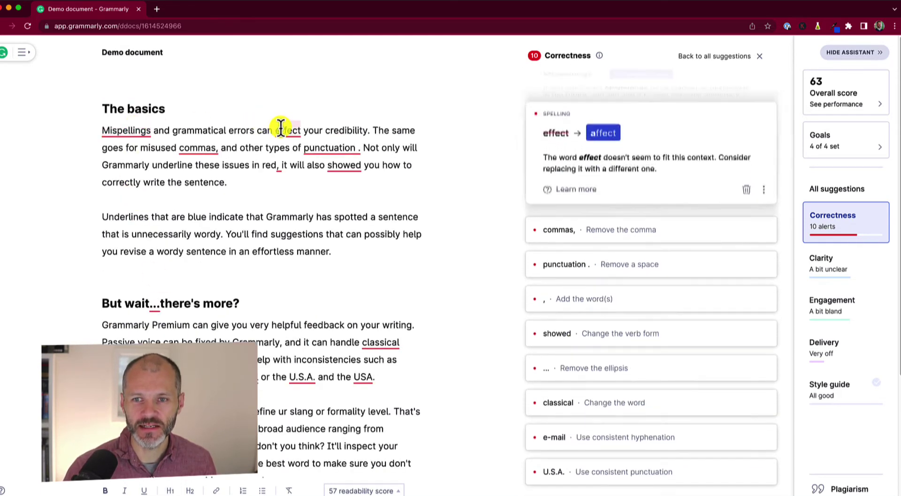
pyautogui.click(196, 151)
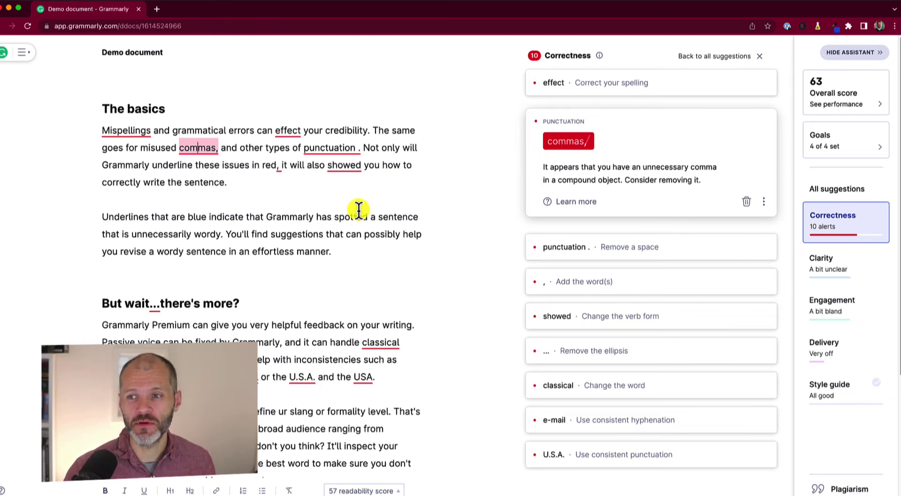
pyautogui.click(569, 202)
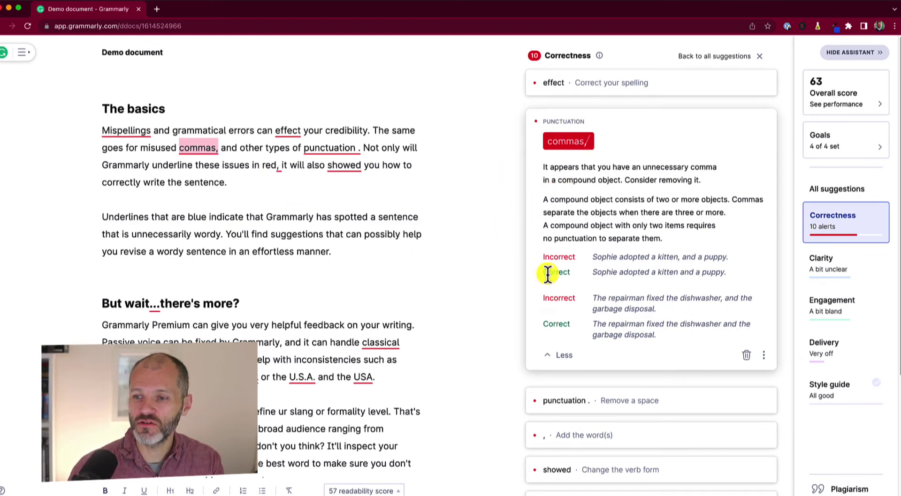
# Review the "Mispellings" spelling suggestion, and accept the corrections removing the space after "punctuation" and the comma after "commas".
pyautogui.click(124, 129)
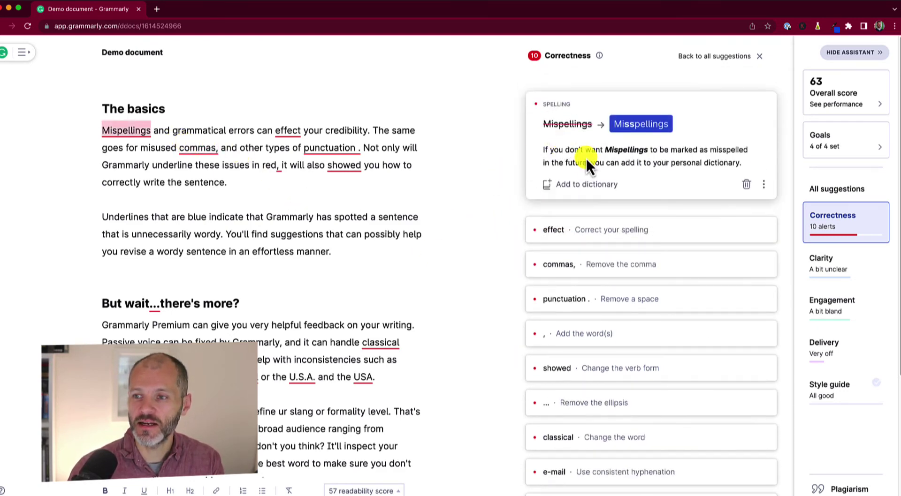
pyautogui.click(190, 148)
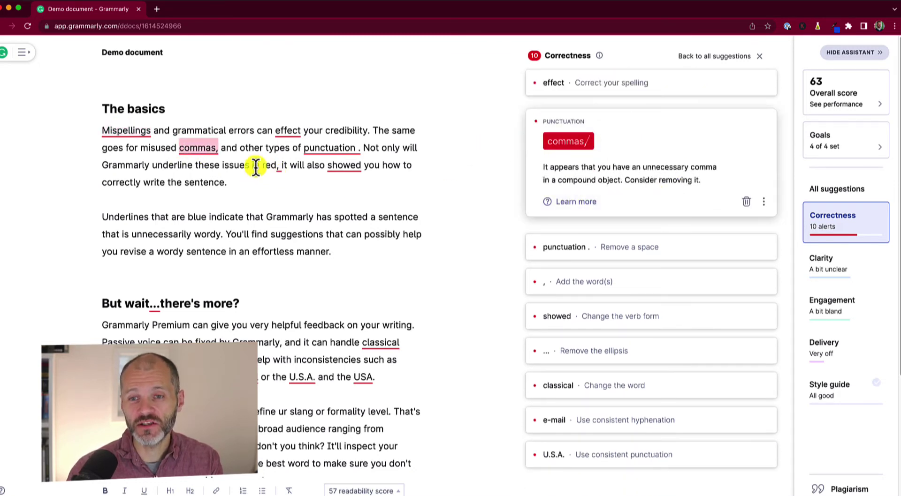
pyautogui.click(325, 147)
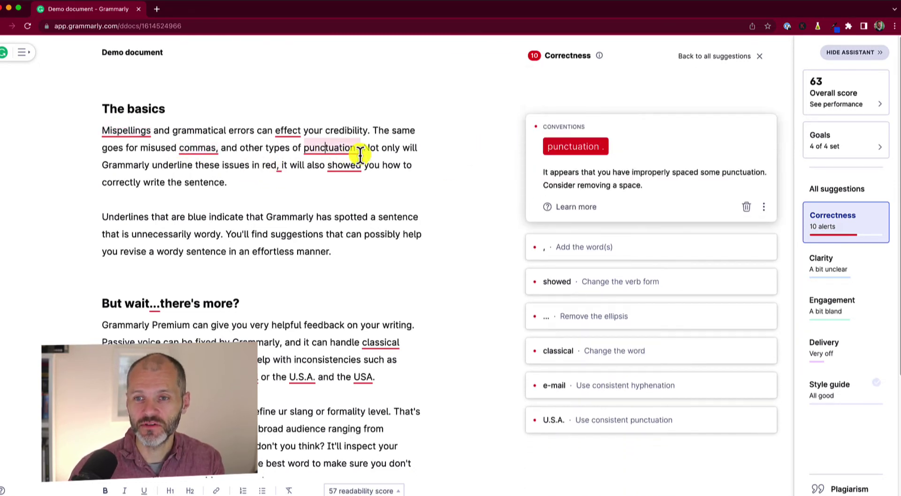
pyautogui.click(569, 149)
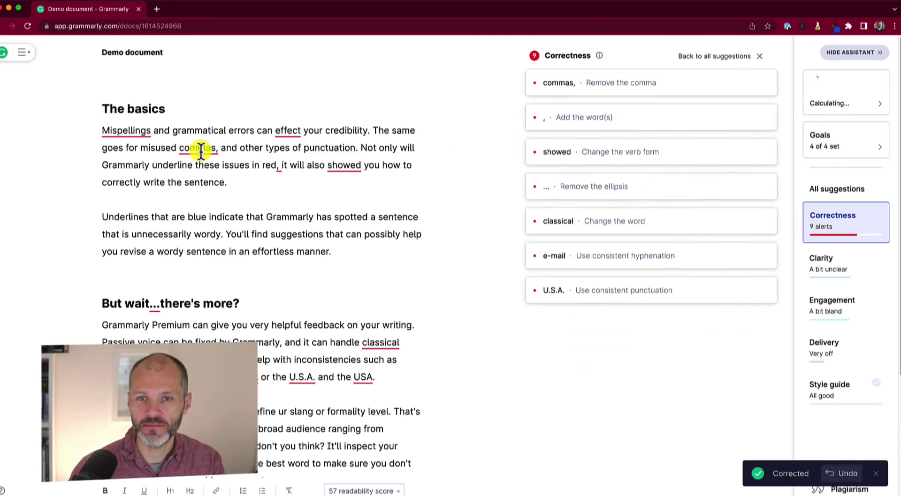
pyautogui.click(202, 148)
pyautogui.click(564, 149)
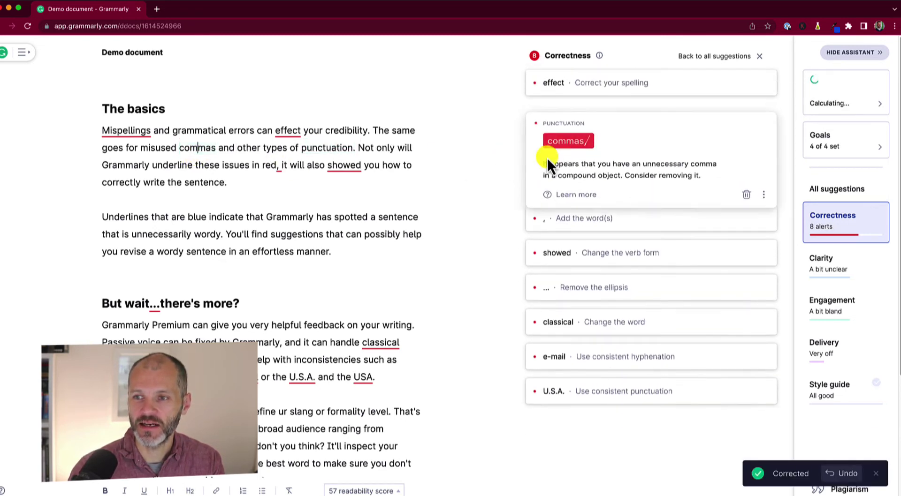
# Resolve the inconsistent use of periods in U.S.A. and USA by updating all matches to the With periods style.
pyautogui.click(388, 251)
pyautogui.click(587, 293)
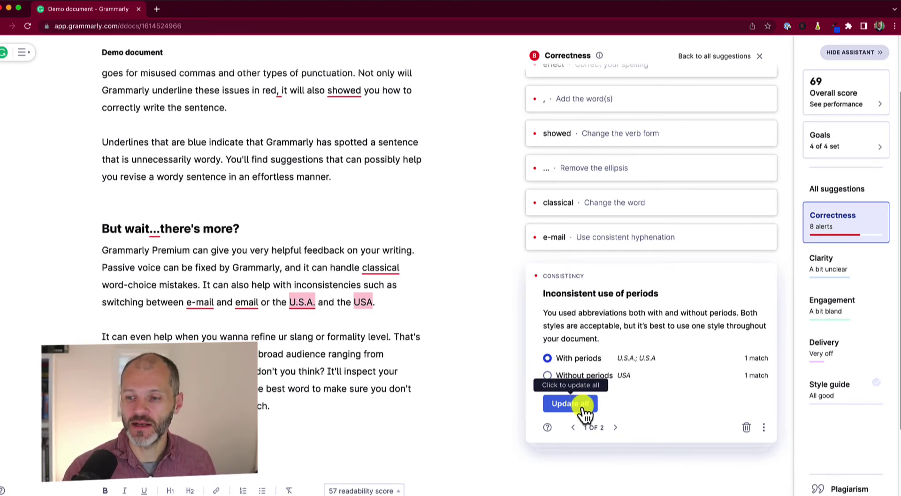
pyautogui.click(583, 408)
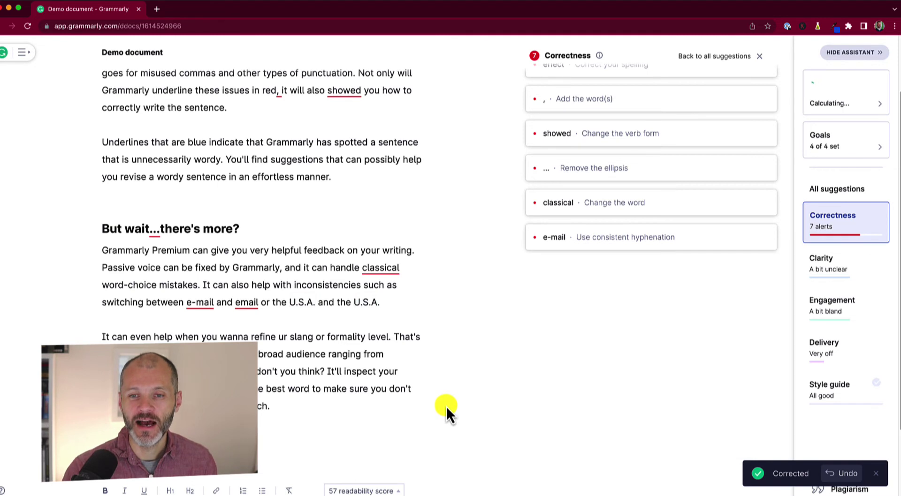
pyautogui.scroll(3, 440, 390)
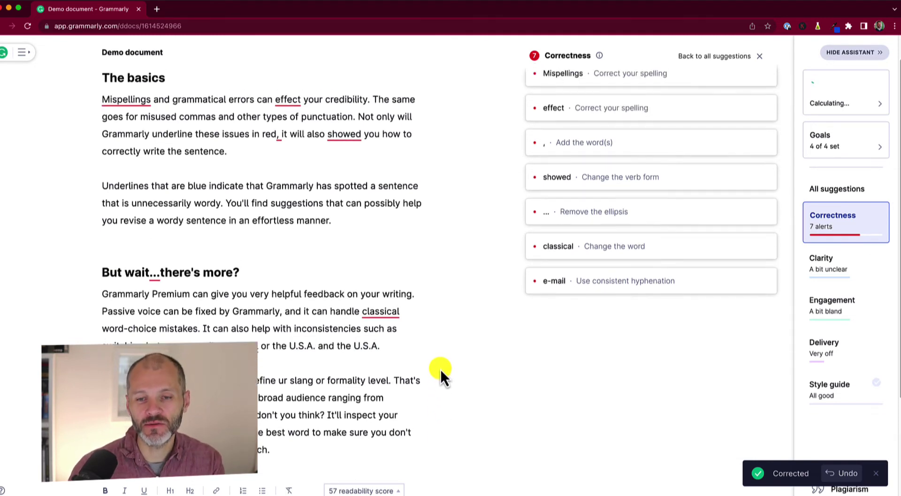
pyautogui.scroll(1, 443, 372)
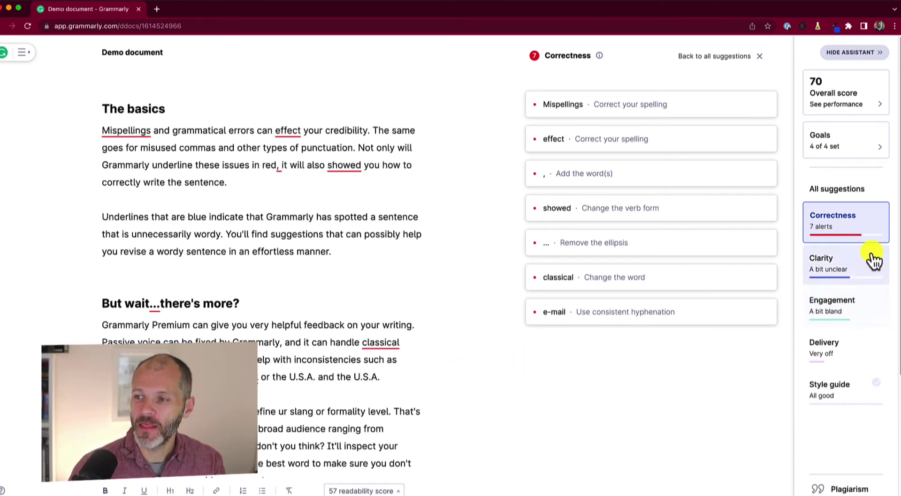
# Show the Clarity suggestions and accept shortening the phrase to "an unnecessarily wordy sentence" and removing the redundant "possibly".
pyautogui.click(840, 279)
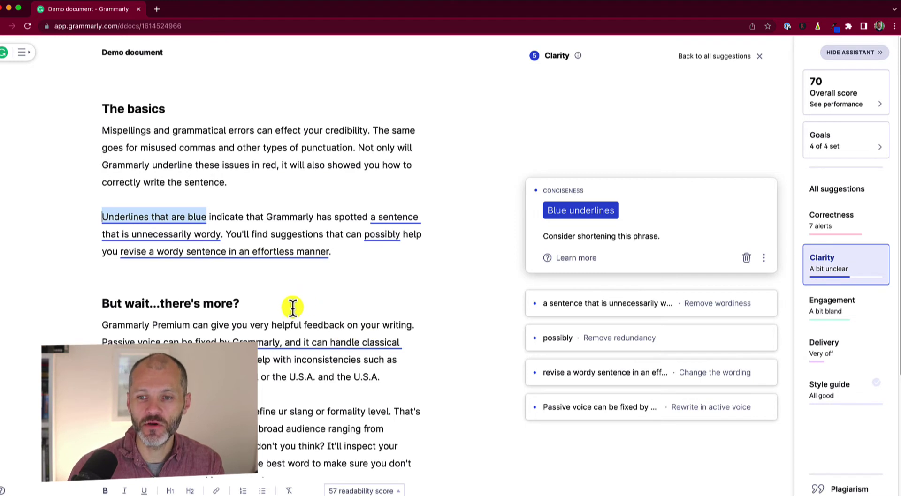
pyautogui.click(382, 219)
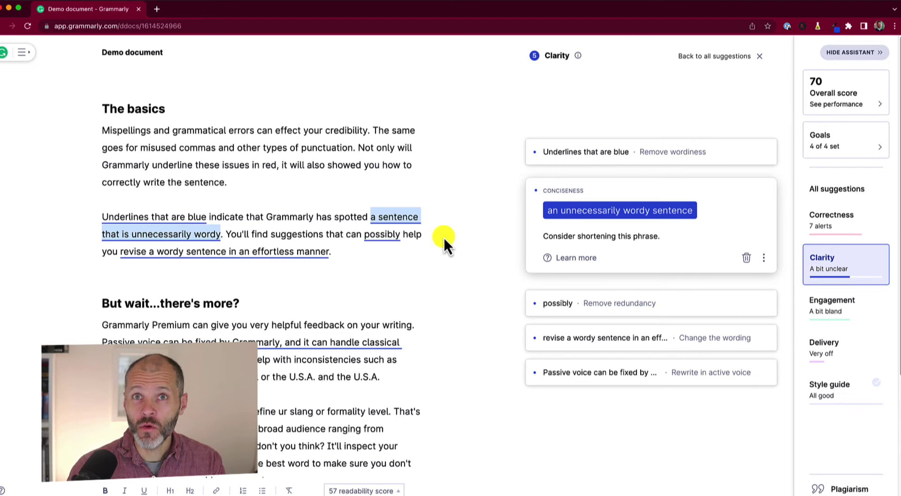
pyautogui.click(590, 220)
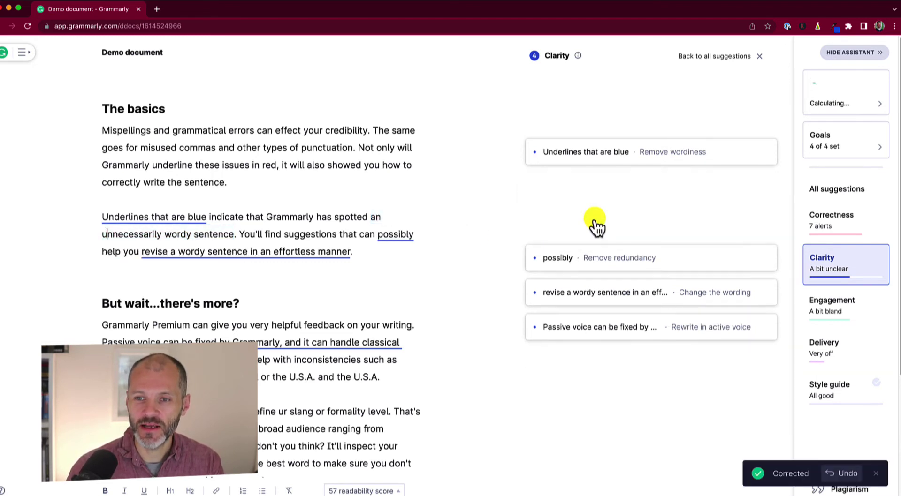
pyautogui.click(394, 236)
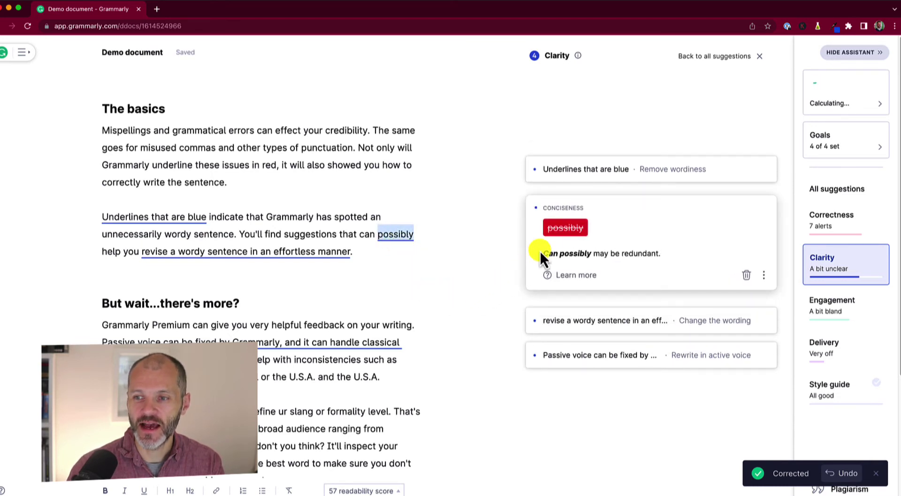
pyautogui.click(561, 229)
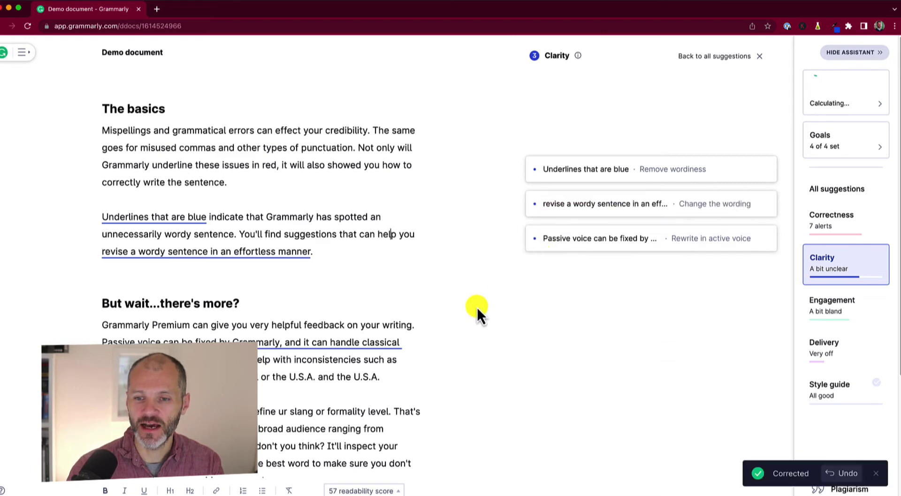
# Show the Engagement suggestions and accept replacing "very helpful" with "constructive" and "inspect your vocabulary carefully" with "scrutinize your vocabulary".
pyautogui.scroll(-1, 469, 314)
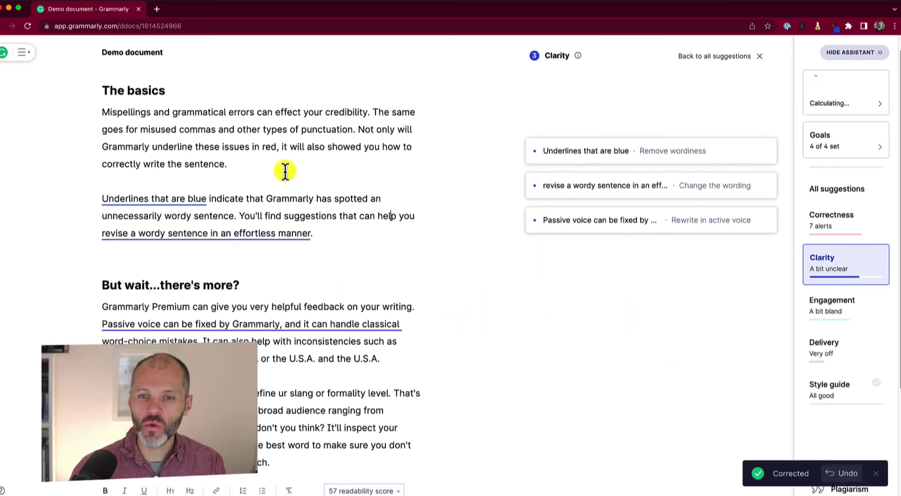
pyautogui.scroll(-4, 328, 302)
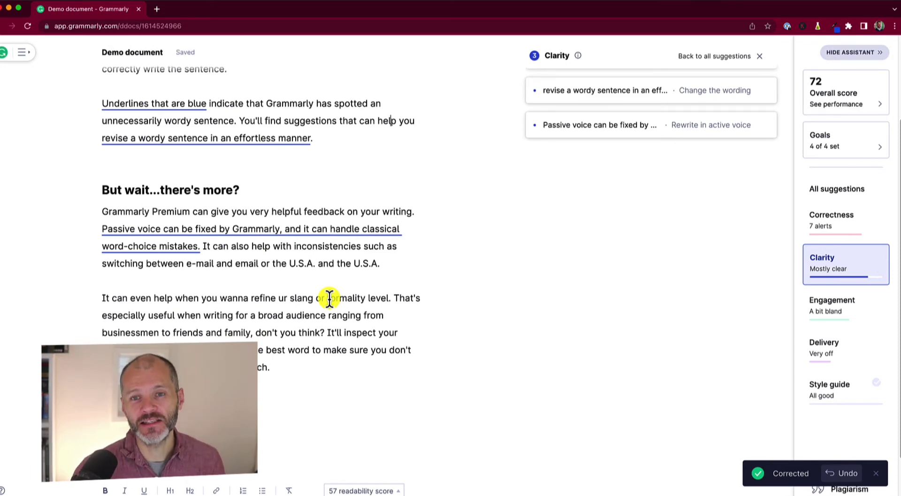
pyautogui.scroll(4, 313, 277)
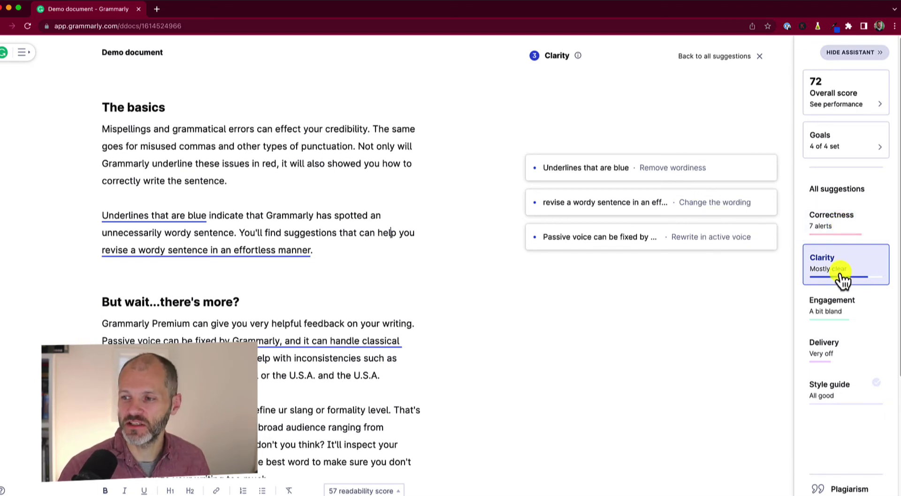
pyautogui.click(852, 315)
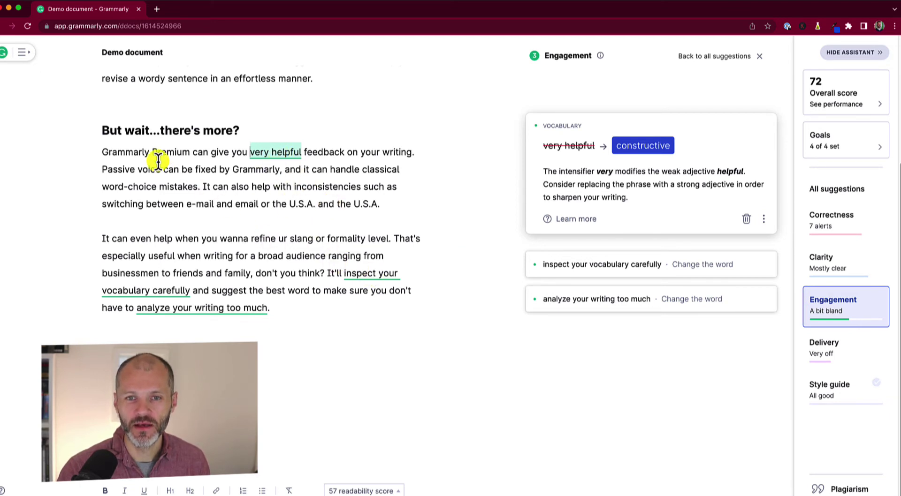
pyautogui.moveTo(112, 152); pyautogui.dragTo(250, 152)
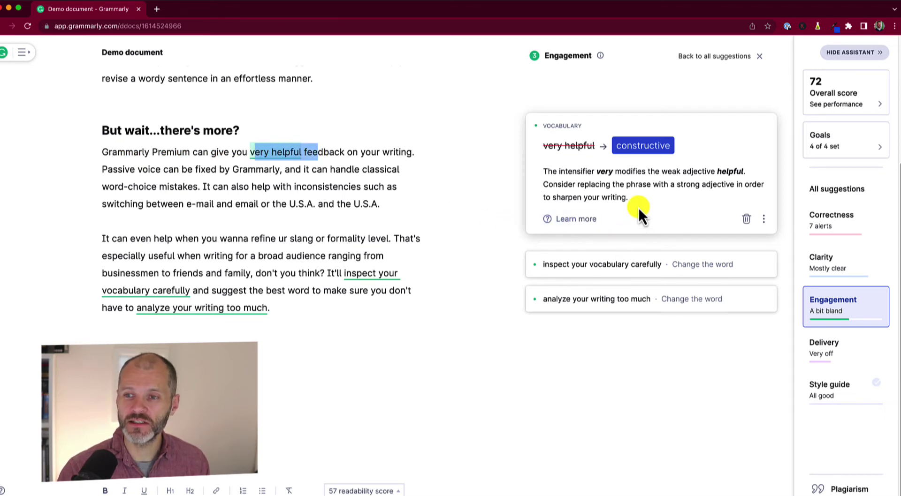
pyautogui.click(651, 150)
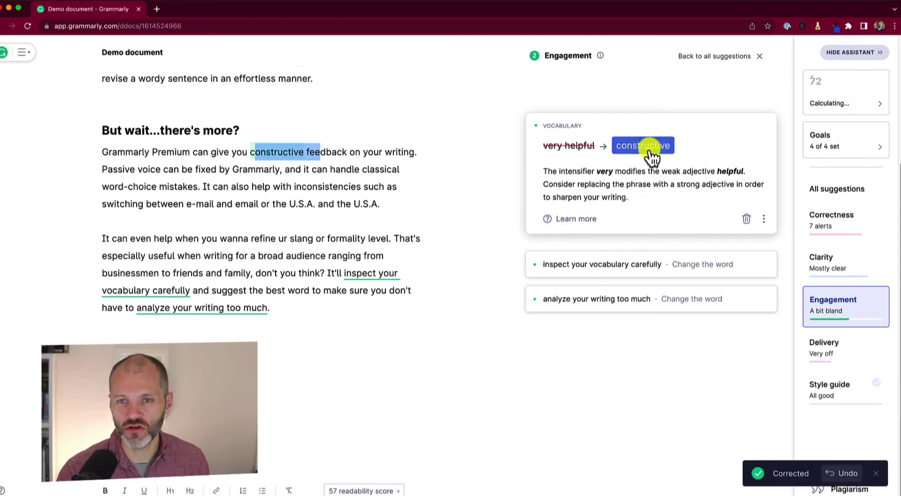
pyautogui.click(352, 276)
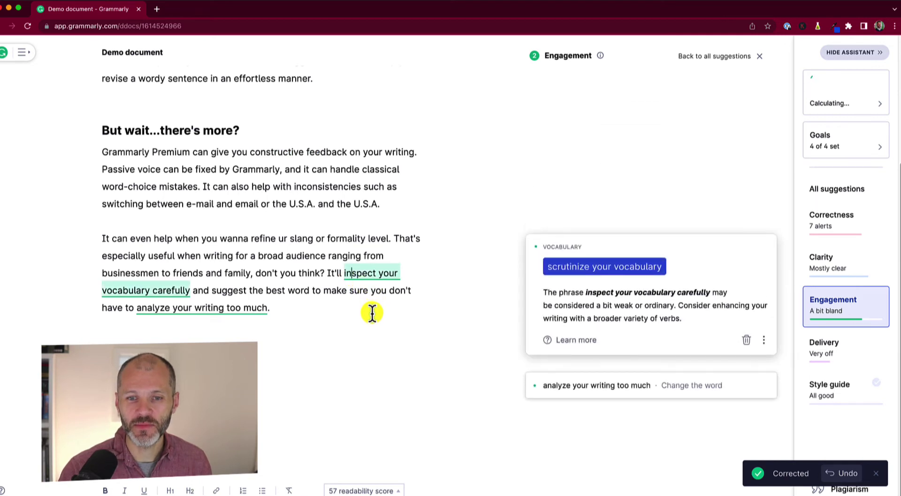
pyautogui.click(605, 267)
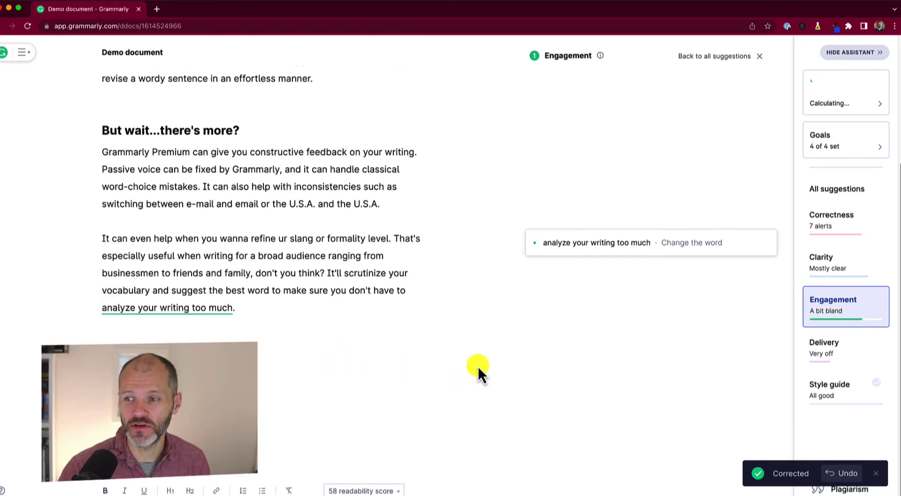
# From the Delivery suggestions, rephrase the sentence starting "It can even help when" in a more confident tone, and open the Style guide category.
pyautogui.click(837, 355)
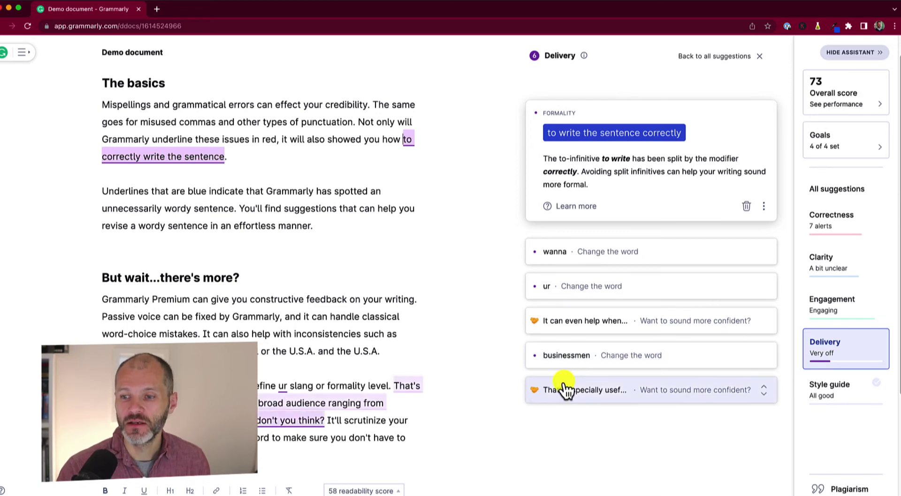
pyautogui.click(590, 328)
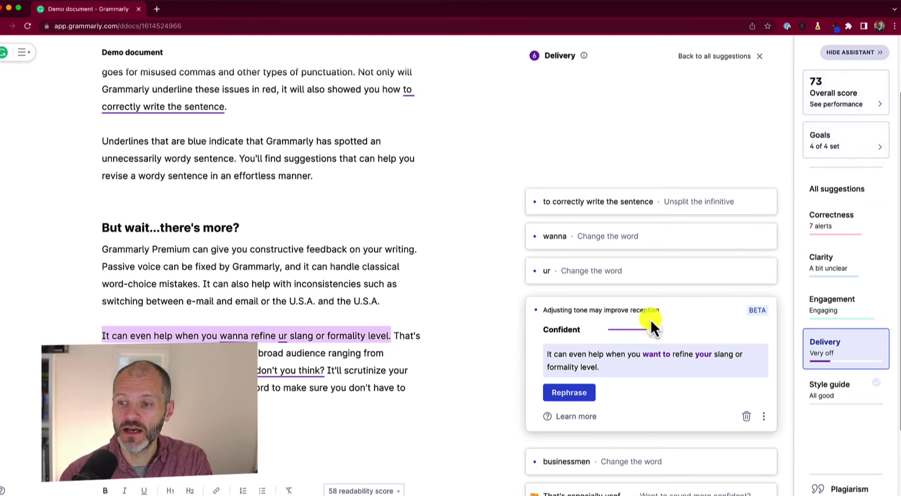
pyautogui.click(592, 394)
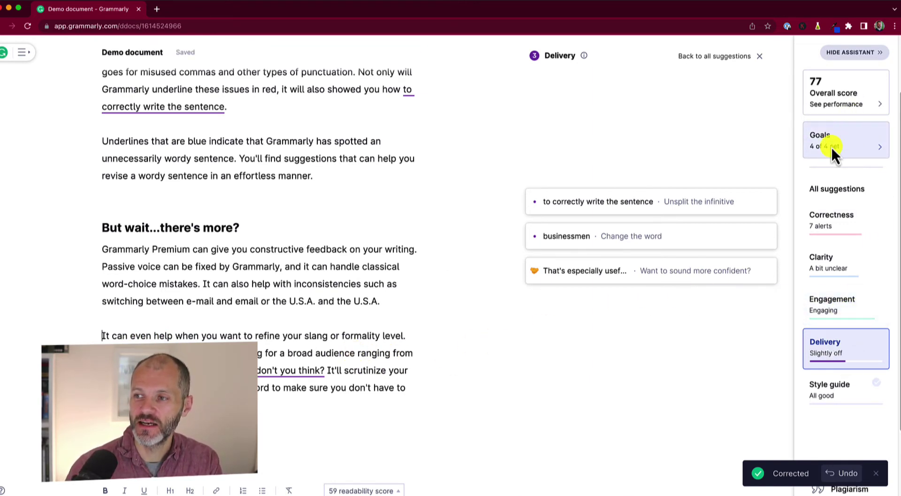
pyautogui.click(837, 385)
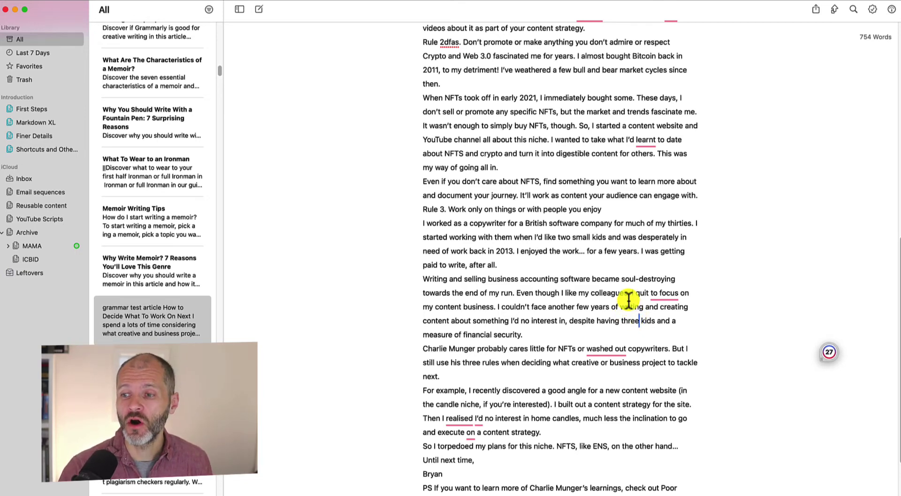
# In the grammar test article in Ulysses, open Grammarly's suggestions and view the clarity rewrite for the sentence starting "For a book".
pyautogui.scroll(1, 683, 326)
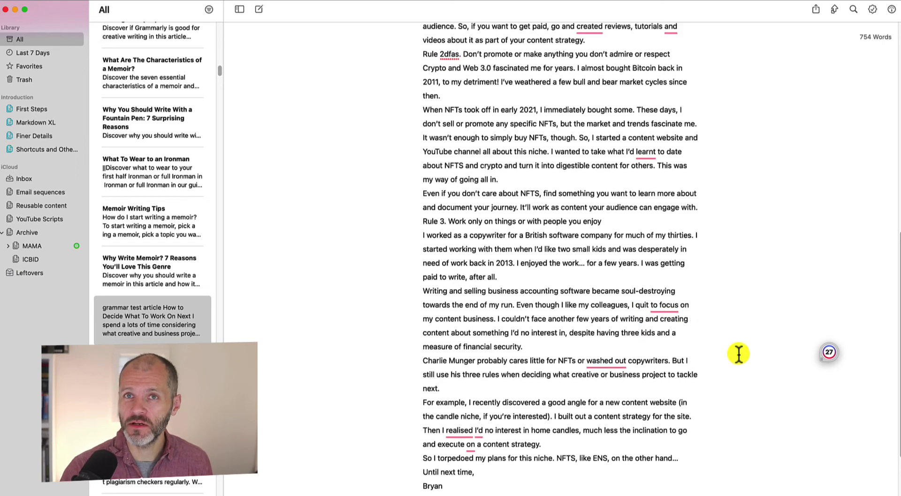
pyautogui.click(829, 353)
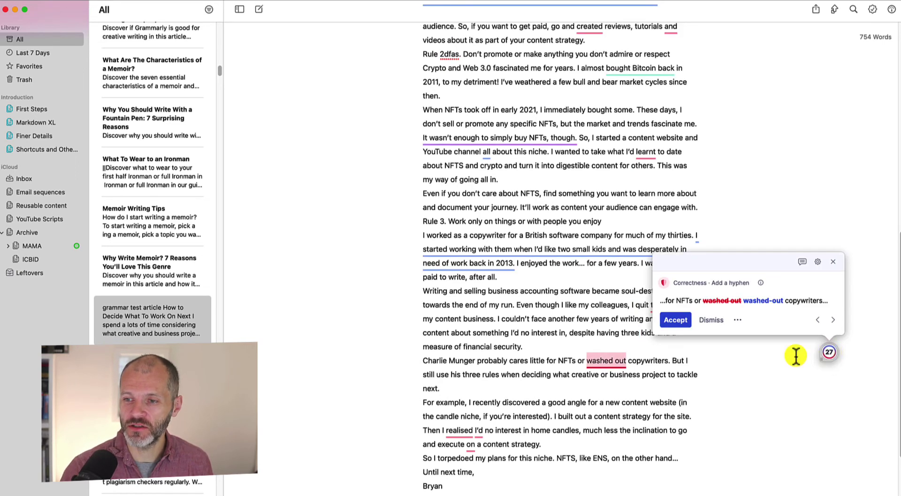
pyautogui.scroll(10, 577, 293)
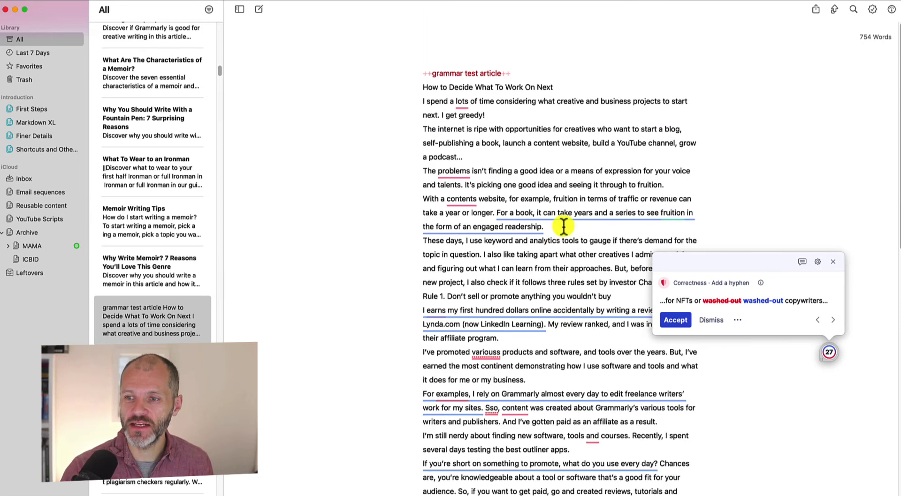
pyautogui.click(563, 227)
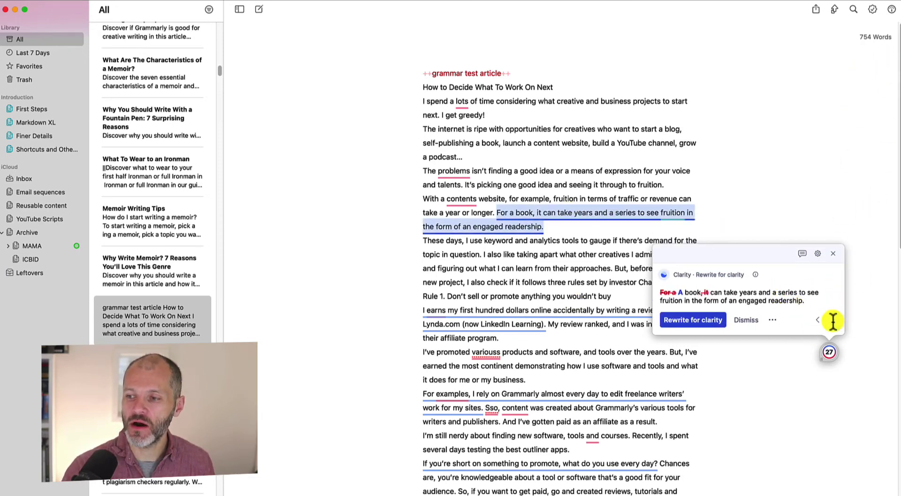
# Step through the following Grammarly suggestions to the sentence starting "For examples" and read the explanation of its clarity rewrite.
pyautogui.click(833, 321)
pyautogui.click(832, 321)
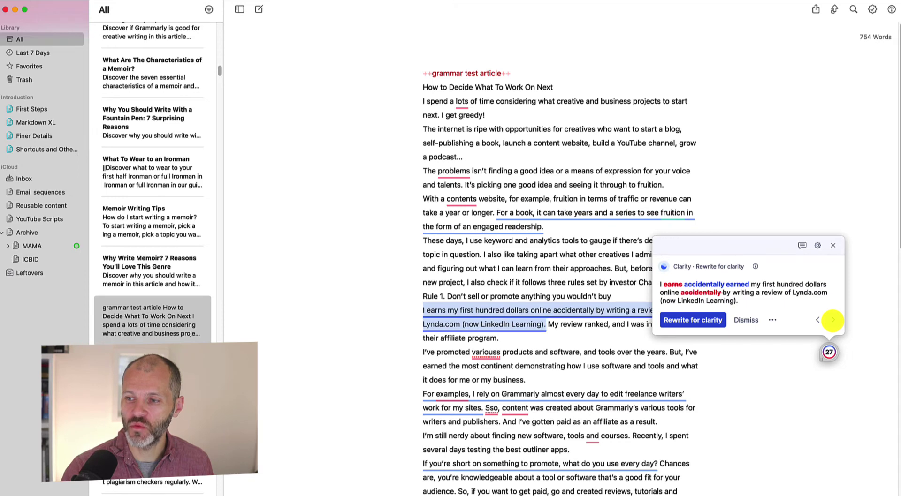
pyautogui.click(832, 321)
pyautogui.click(833, 321)
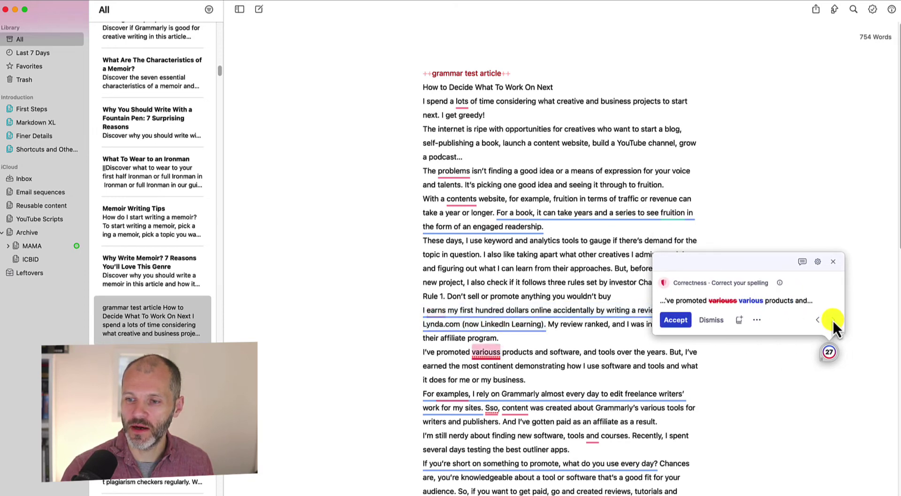
pyautogui.click(833, 321)
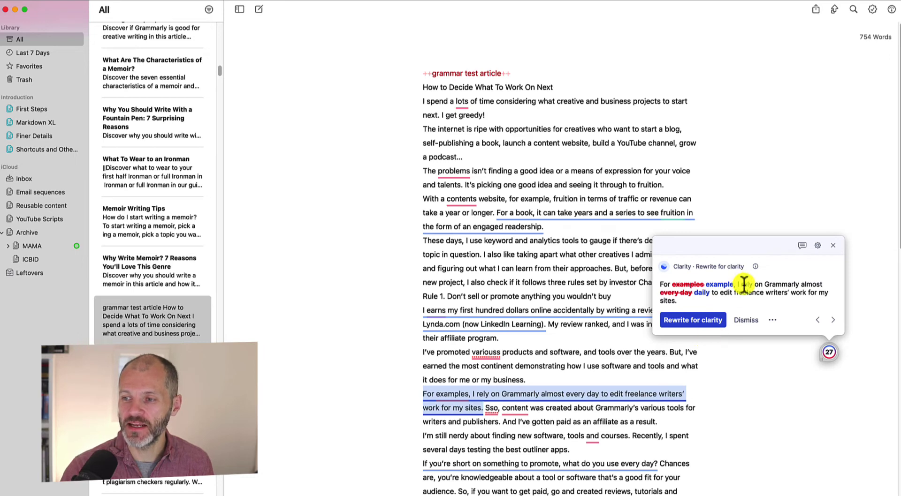
pyautogui.click(755, 266)
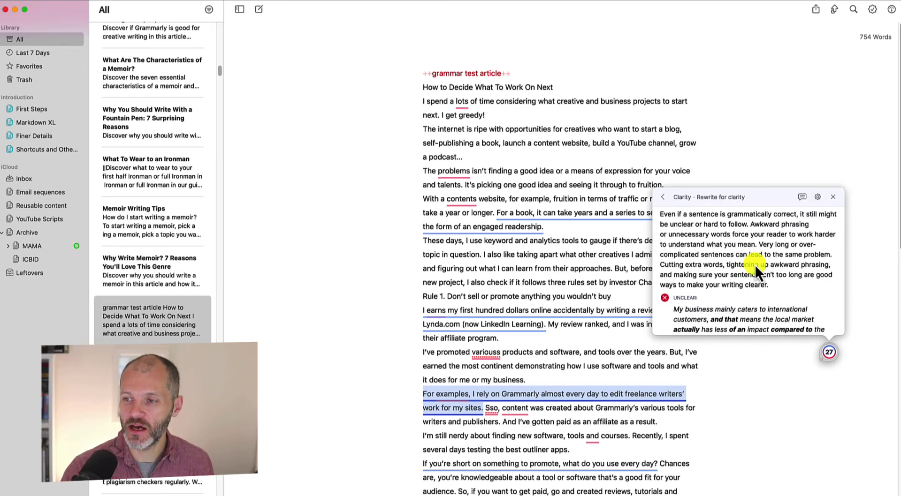
pyautogui.click(663, 198)
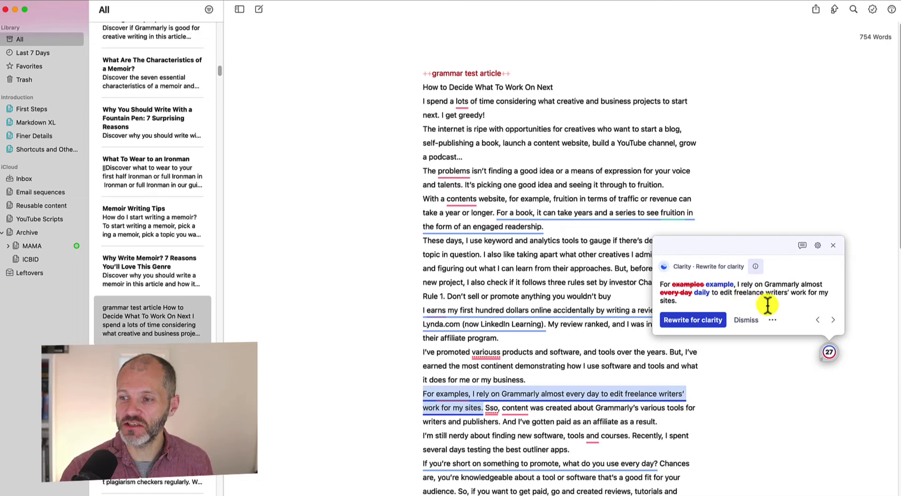
# View Grammarly's agreement correction for "problems" in the Ulysses article and open the suggestion card's feedback option.
pyautogui.click(457, 171)
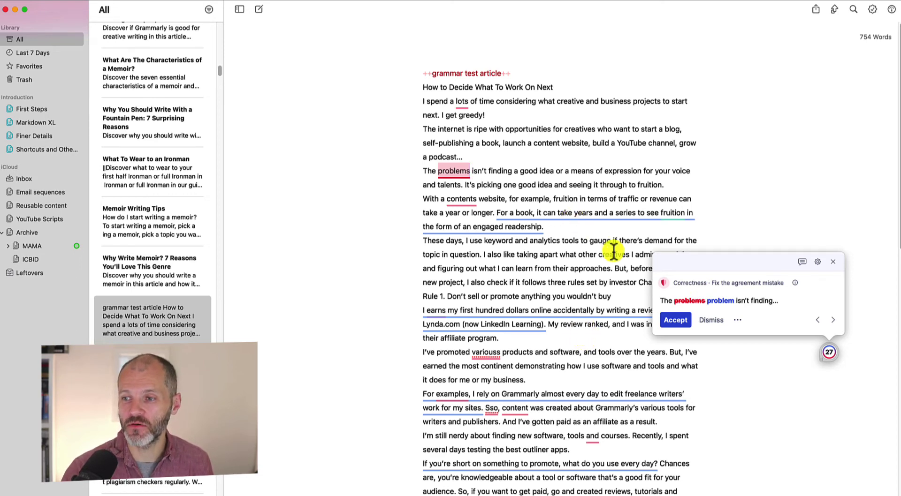
pyautogui.click(802, 262)
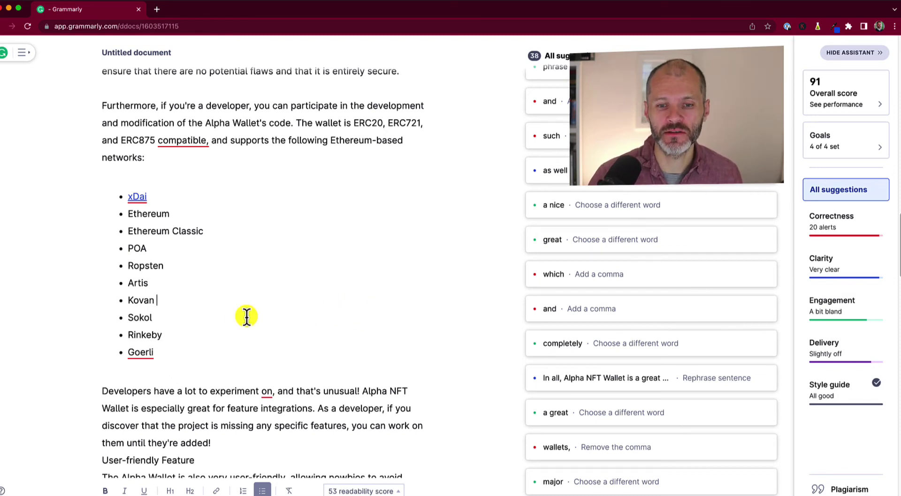
# In the Grammarly web editor, add the flagged word "Goerli" from the network list to the personal dictionary.
pyautogui.click(147, 352)
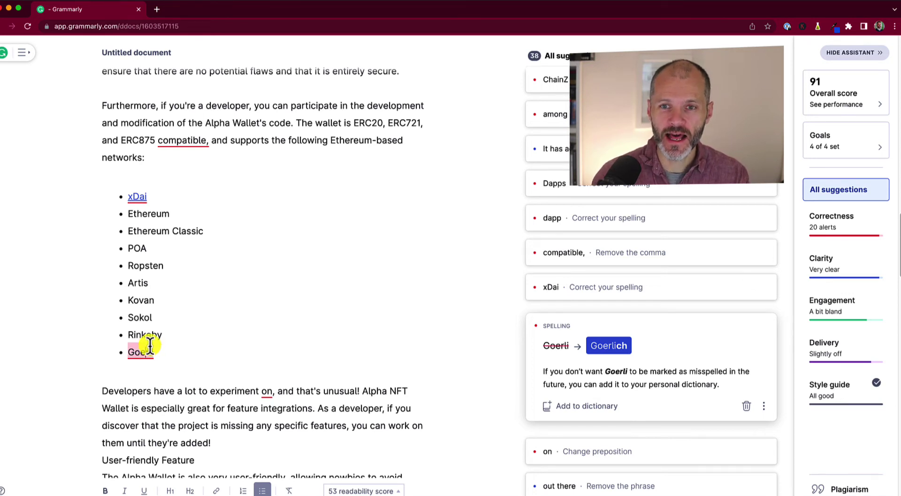
pyautogui.click(578, 408)
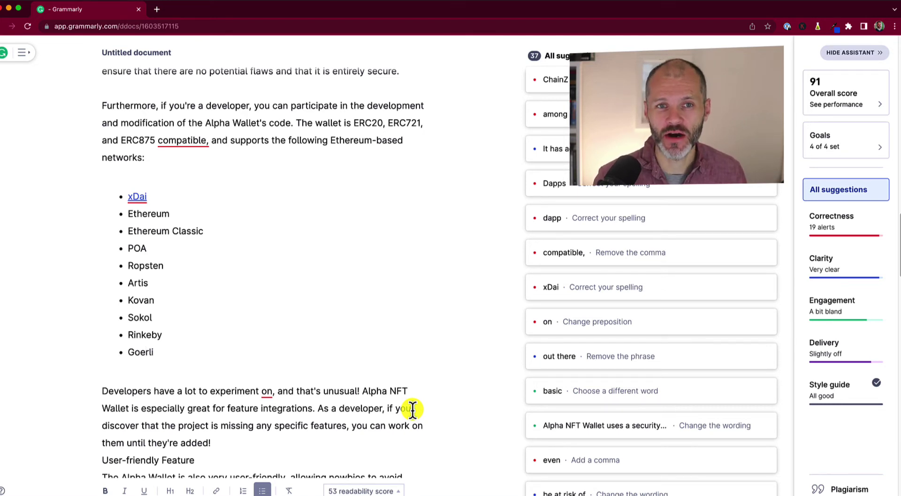
# Leave the document for the account's Customize settings, and view the Personal Dictionary and the Language settings.
pyautogui.click(27, 59)
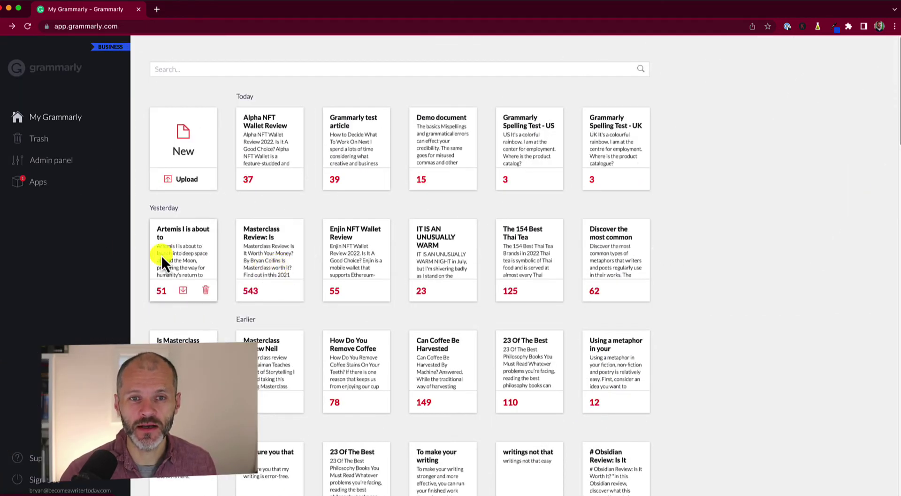
pyautogui.click(61, 167)
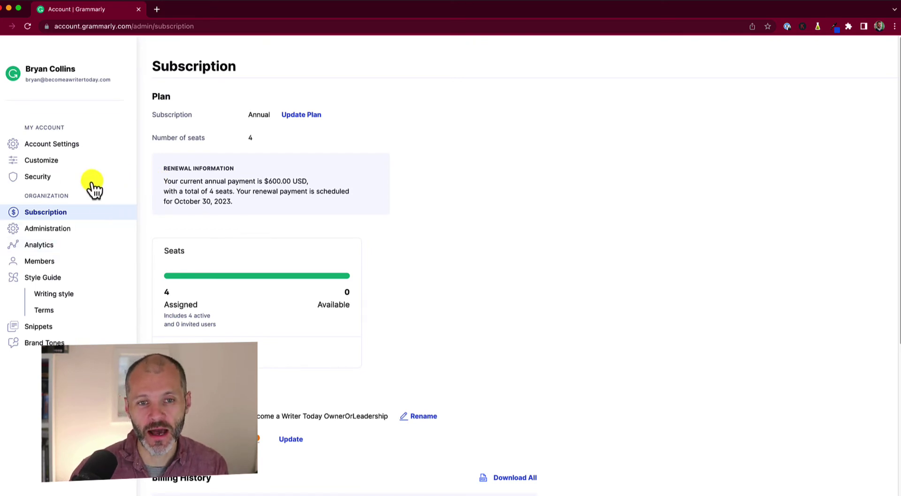
pyautogui.click(60, 165)
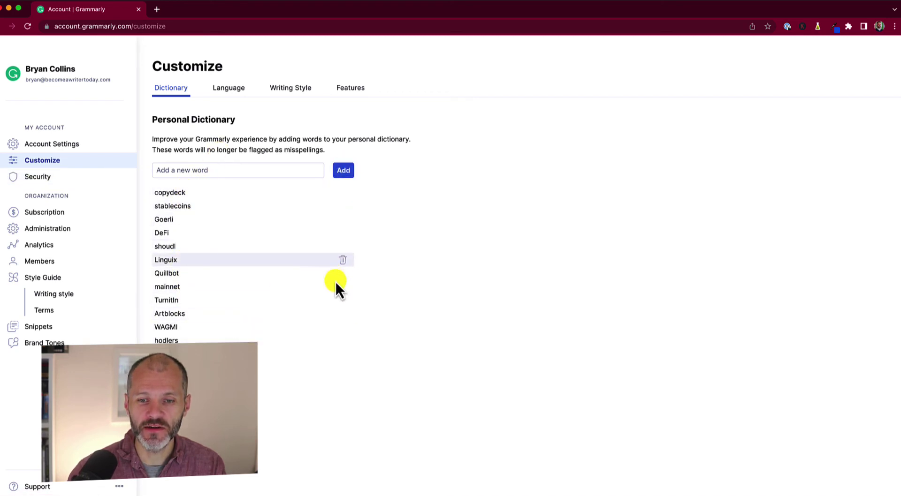
pyautogui.click(232, 166)
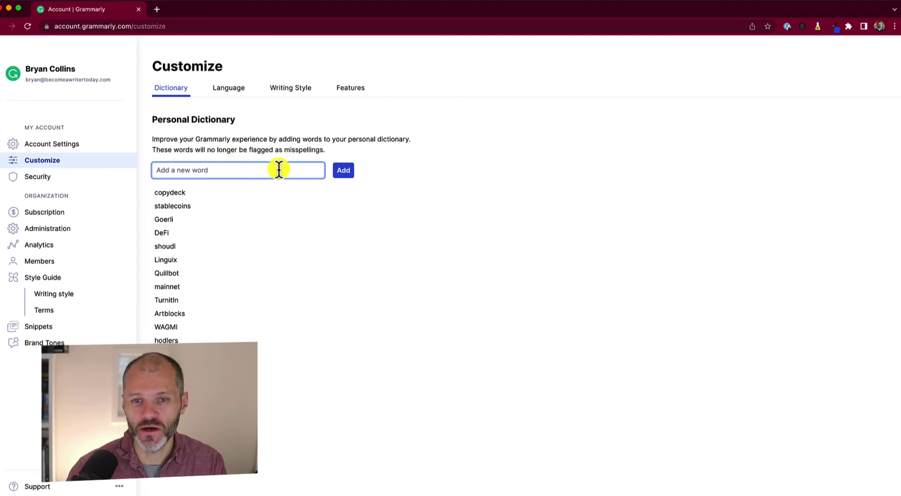
pyautogui.click(217, 97)
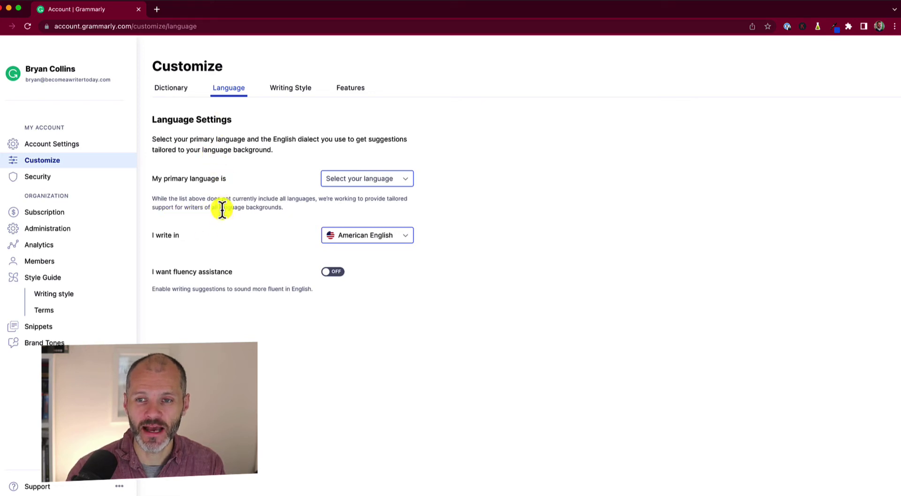
# Examine the Writing Style suggestion types down to the rule about a space between the time and a.m. or p.m.
pyautogui.click(303, 98)
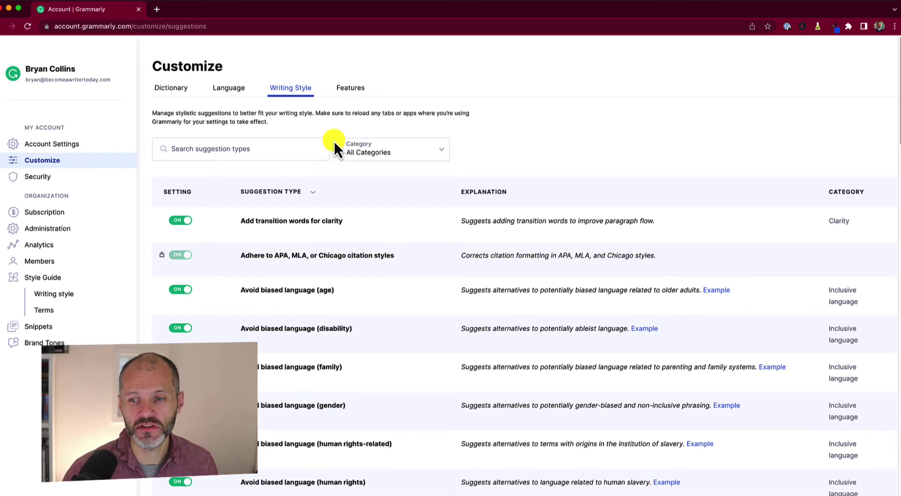
pyautogui.scroll(-6, 334, 142)
pyautogui.scroll(-7, 316, 267)
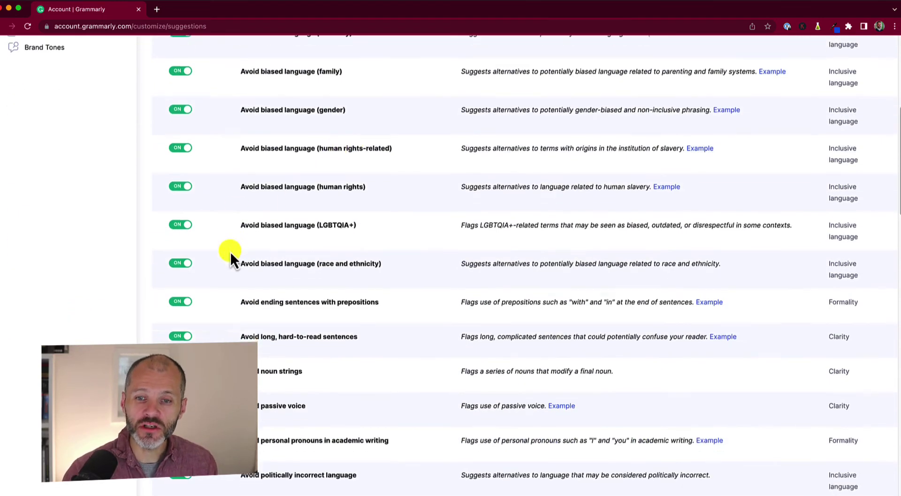
pyautogui.scroll(-4, 316, 267)
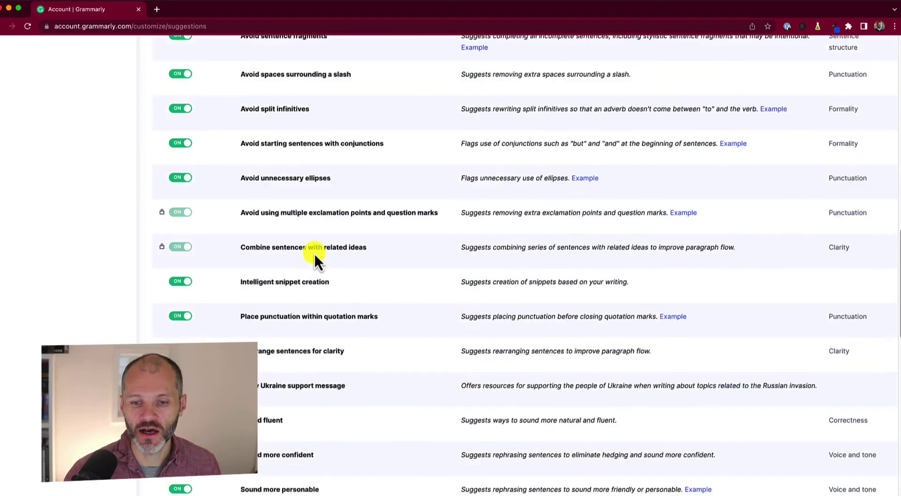
pyautogui.scroll(-5, 315, 255)
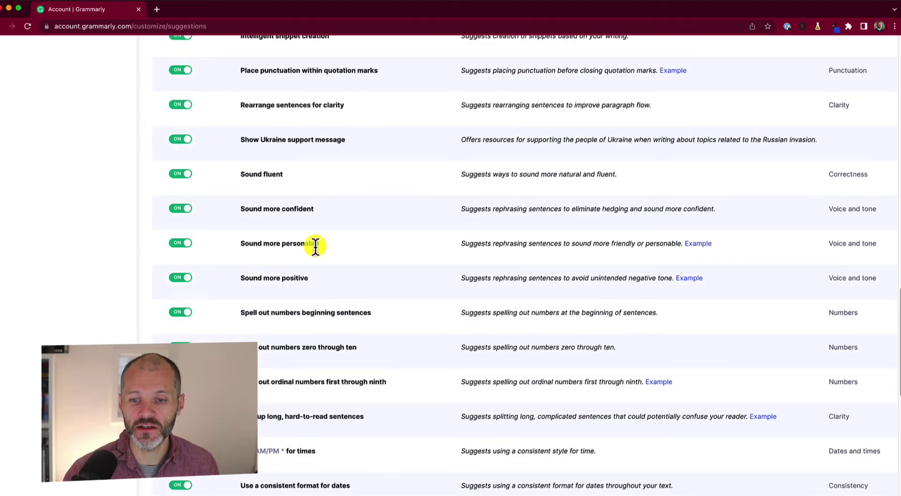
pyautogui.scroll(-2, 315, 248)
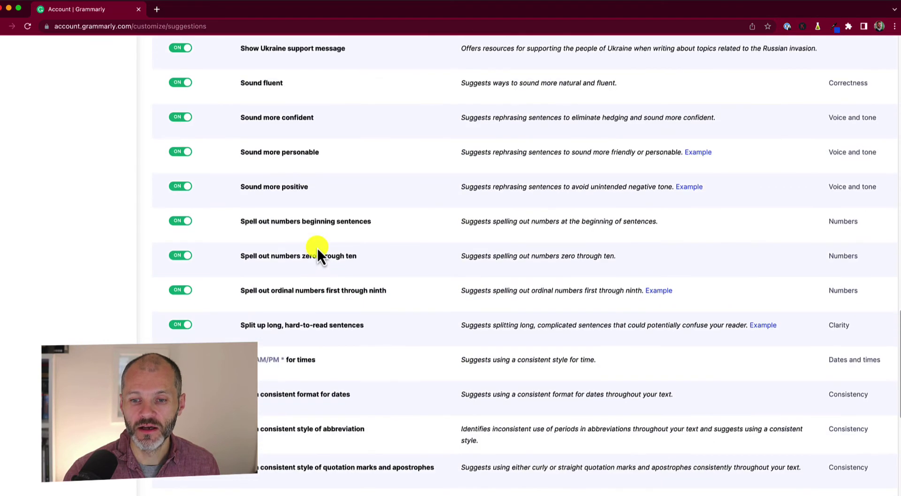
pyautogui.scroll(-1, 319, 253)
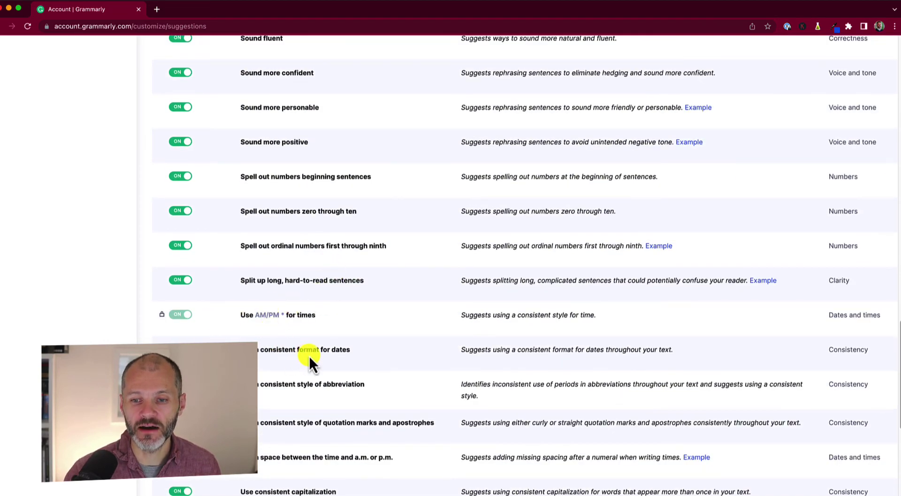
pyautogui.scroll(-1, 312, 352)
pyautogui.scroll(-1, 315, 345)
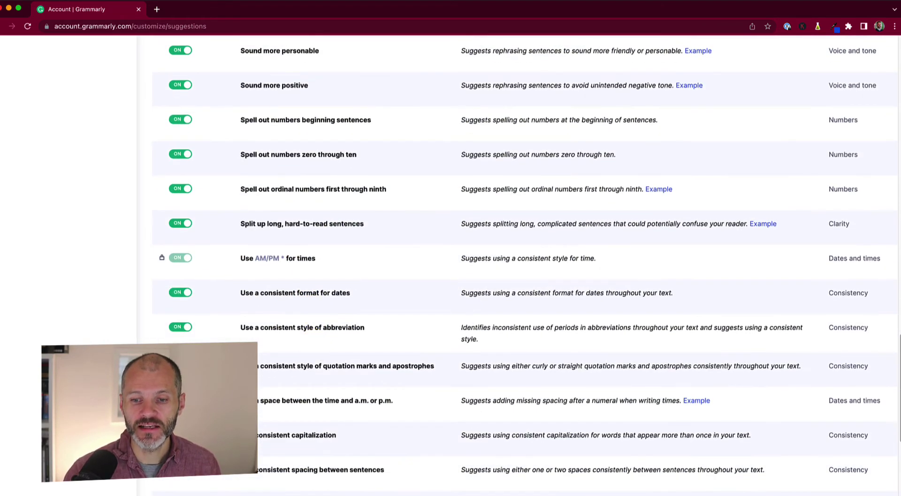
pyautogui.doubleClick(358, 401)
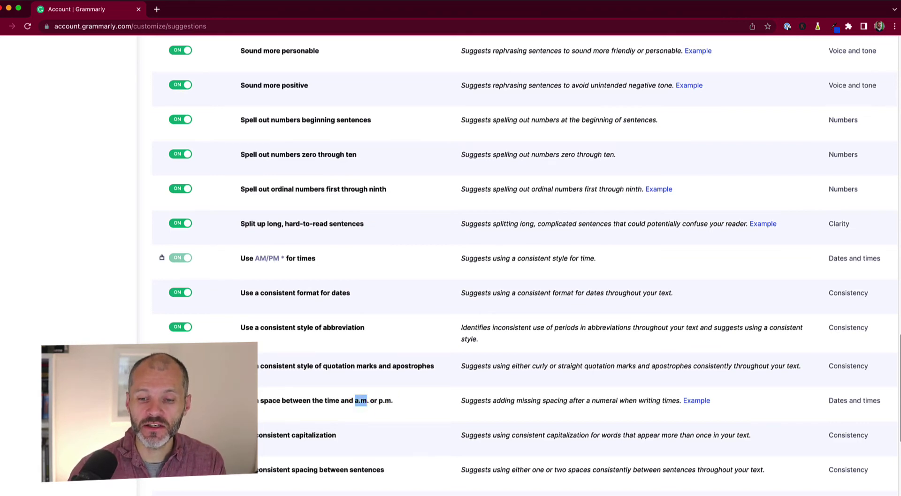
# Look through the remaining Writing Style suggestion types and highlight the Oxford comma rule's name.
pyautogui.scroll(-3, 382, 400)
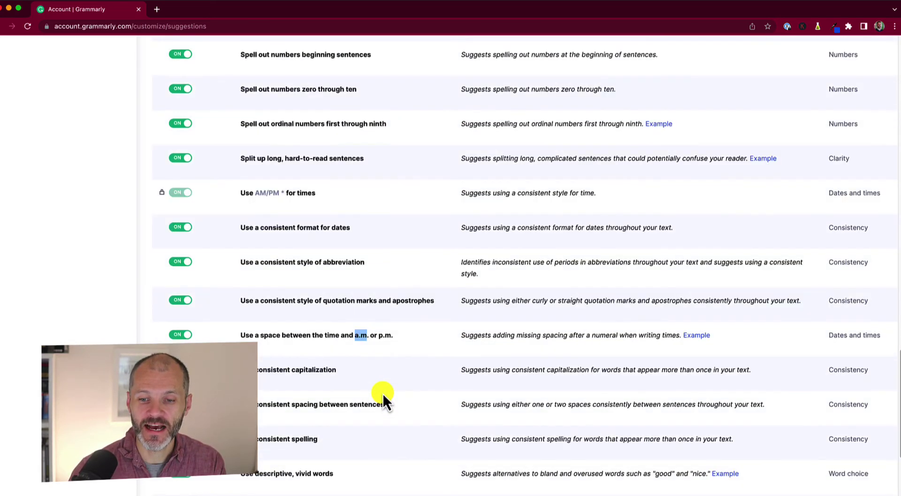
pyautogui.scroll(-3, 383, 394)
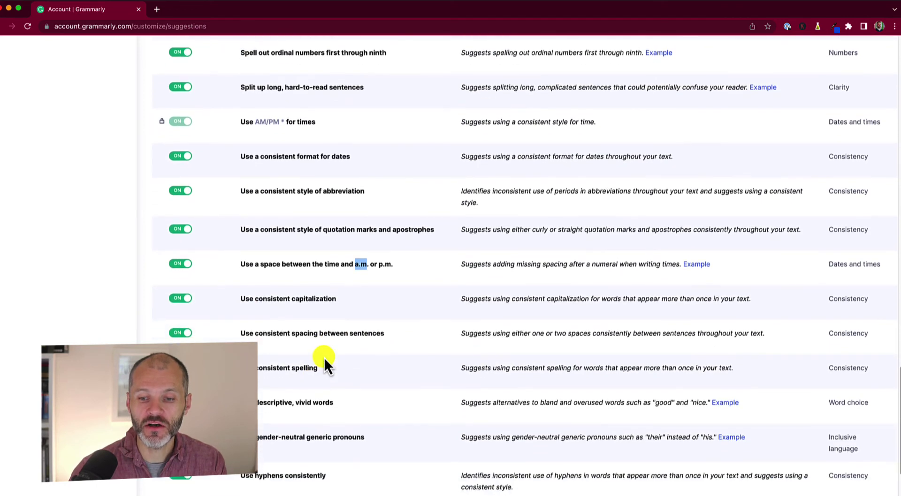
pyautogui.scroll(-5, 324, 360)
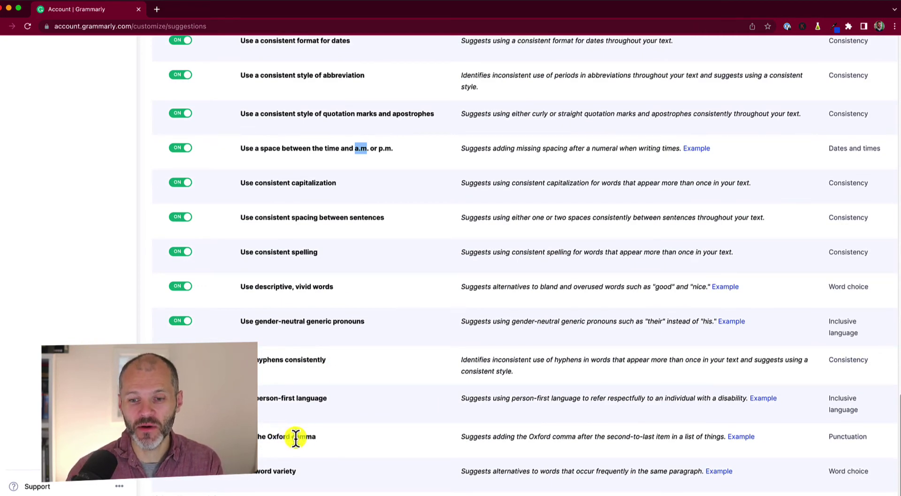
pyautogui.moveTo(318, 437); pyautogui.dragTo(259, 438)
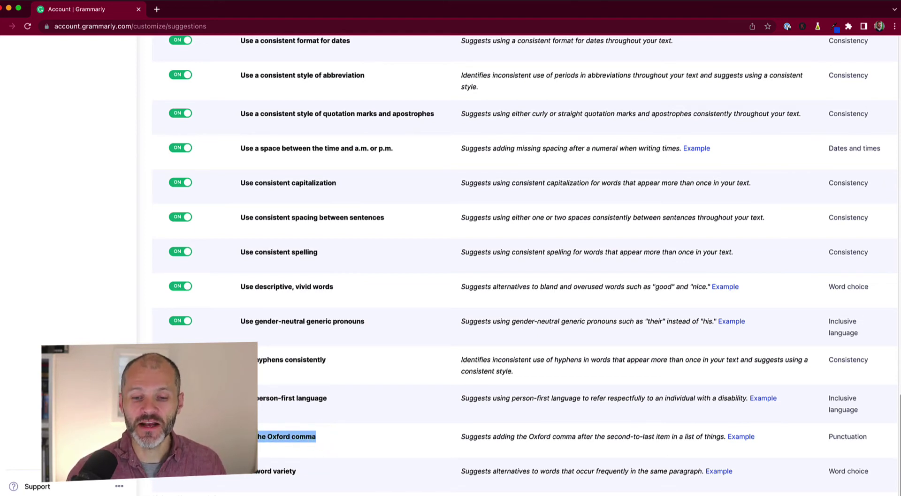
# Return to the start of the Writing Style list and look over its biased language suggestion types.
pyautogui.scroll(15, 328, 386)
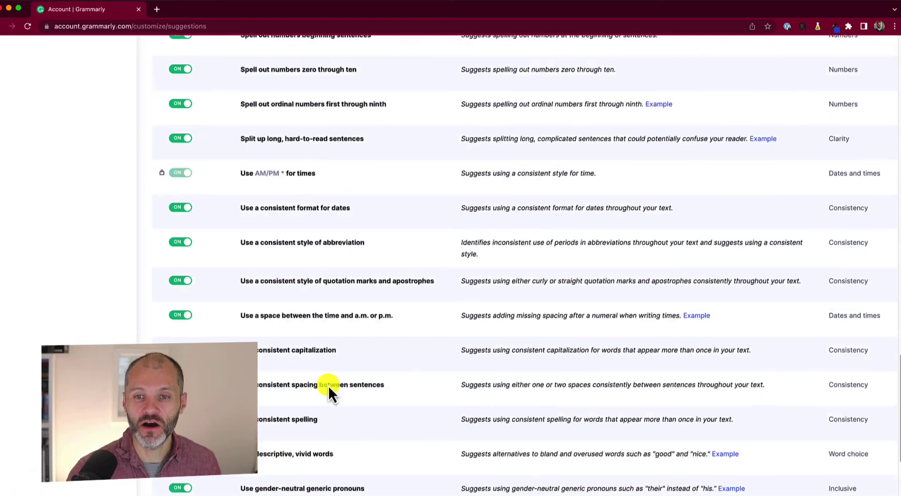
pyautogui.scroll(7, 333, 364)
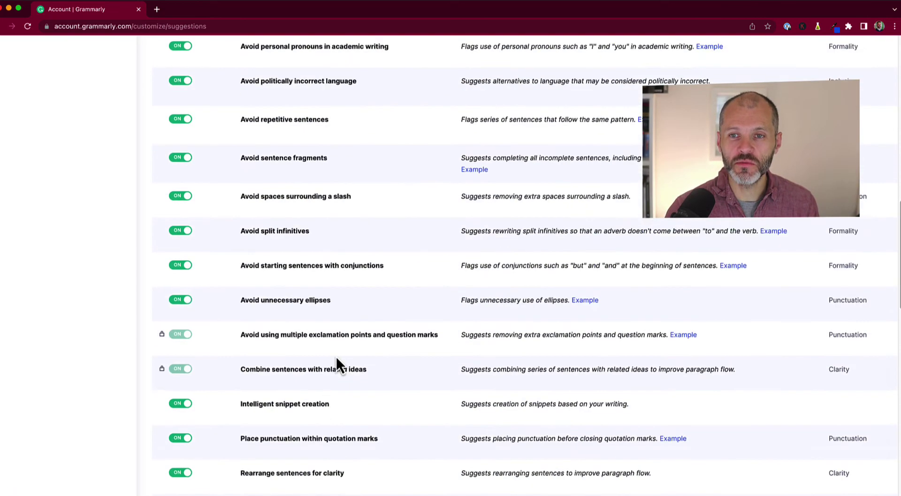
pyautogui.scroll(7, 346, 349)
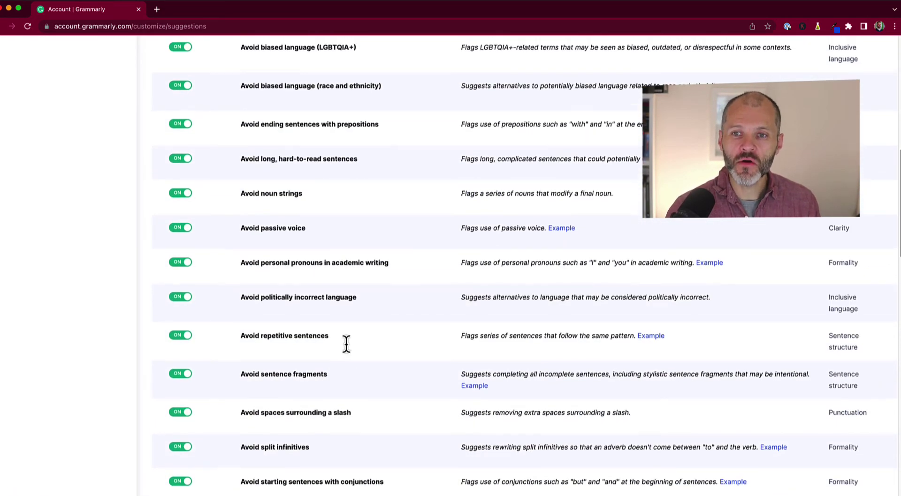
pyautogui.scroll(3, 351, 344)
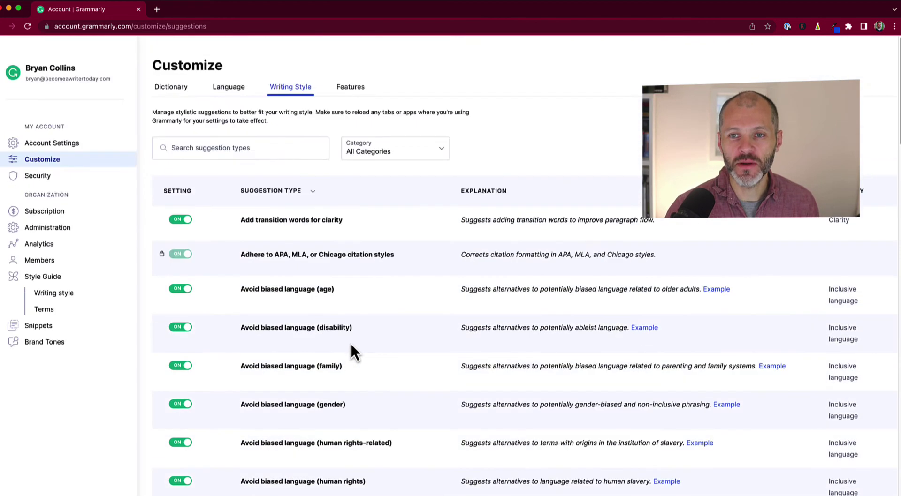
pyautogui.scroll(-5, 351, 346)
pyautogui.scroll(5, 353, 342)
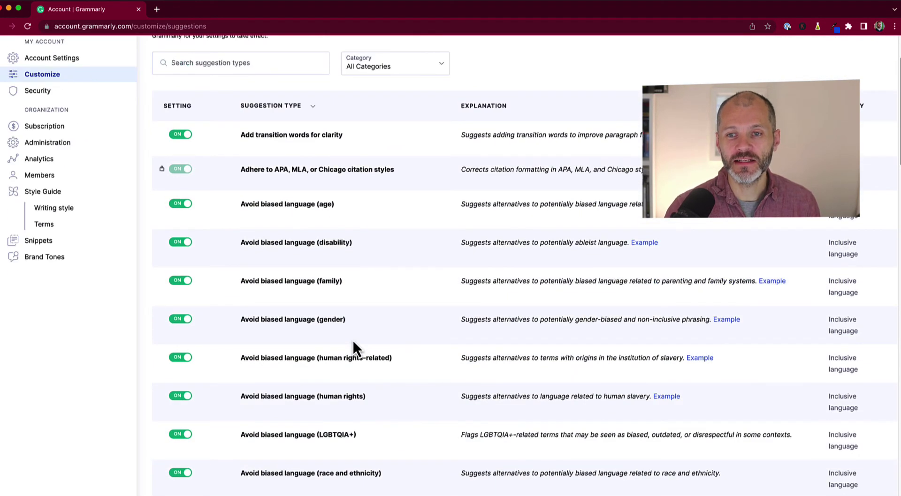
pyautogui.scroll(-9, 353, 341)
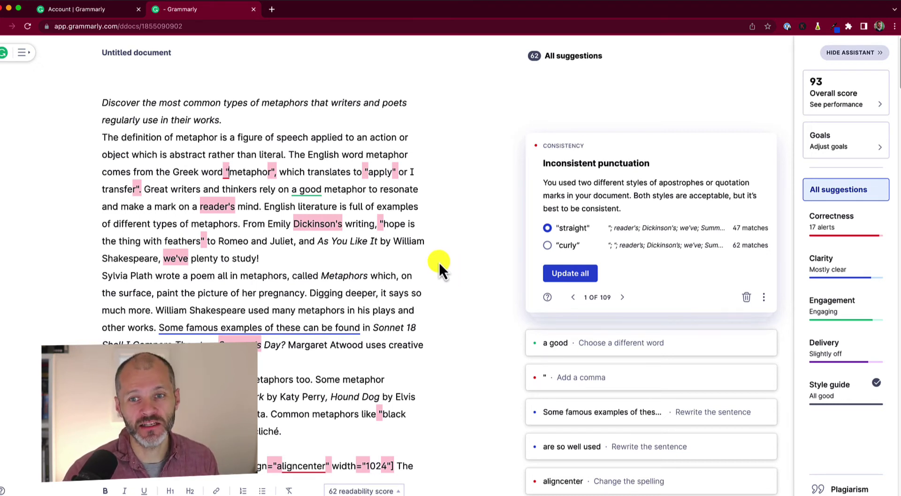
# In the document about metaphors, inspect the inconsistent punctuation flagged at the quotation marks around "metaphor".
pyautogui.click(225, 171)
pyautogui.click(272, 171)
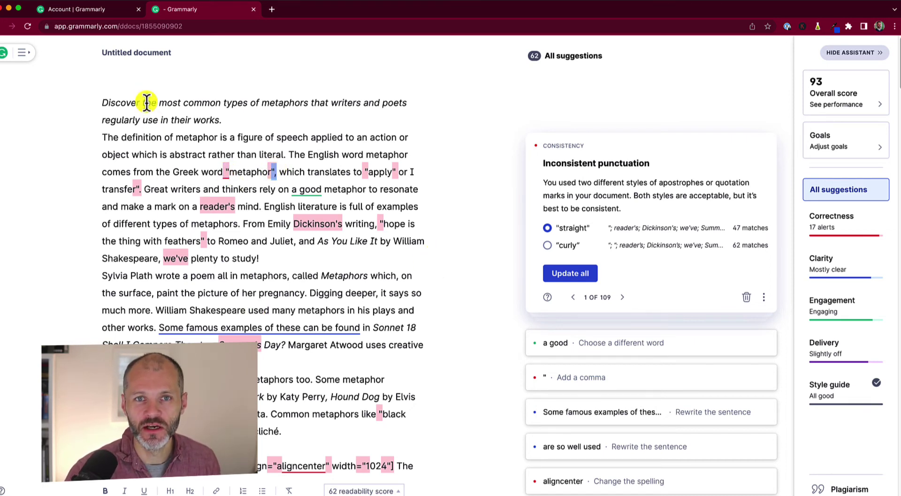
# Find "apos" in the Writing Style settings and turn off "Use a consistent style of quotation marks and apostrophes".
pyautogui.click(116, 10)
pyautogui.scroll(-1, 241, 297)
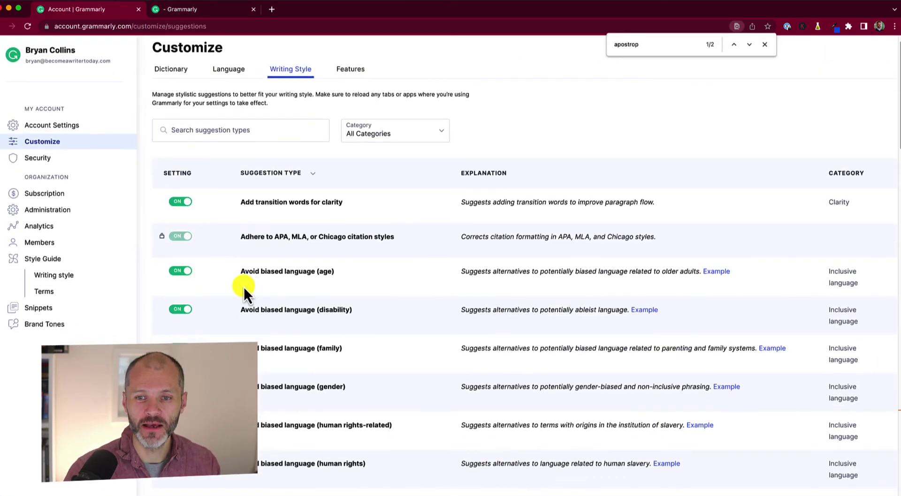
pyautogui.write('pos')
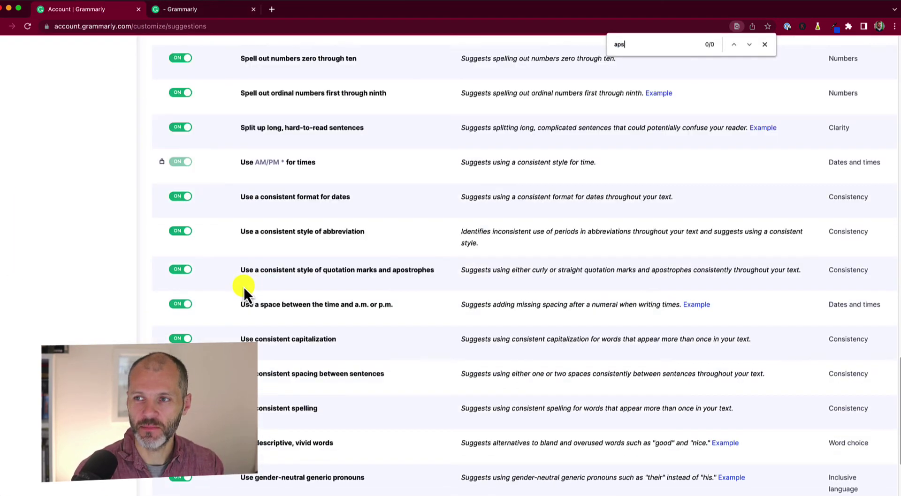
pyautogui.click(187, 271)
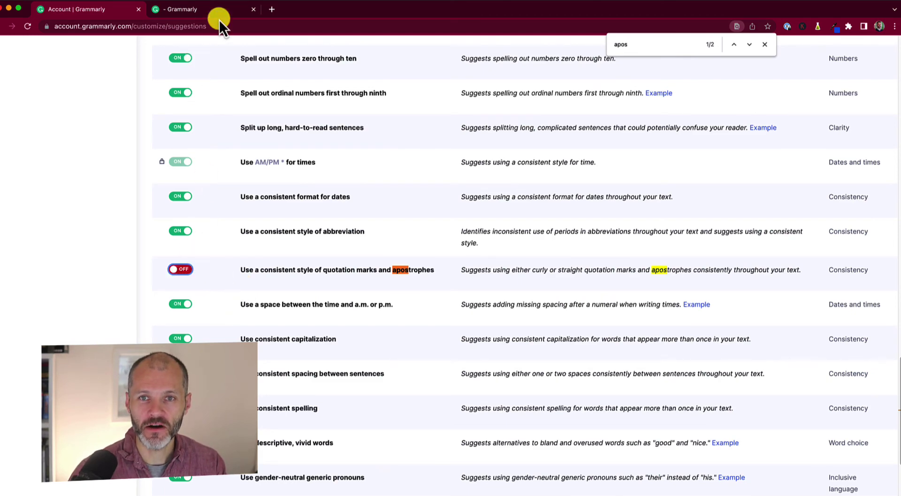
# Return to the document about metaphors and check the suggestions at the closing quotation mark after "metaphor".
pyautogui.click(221, 17)
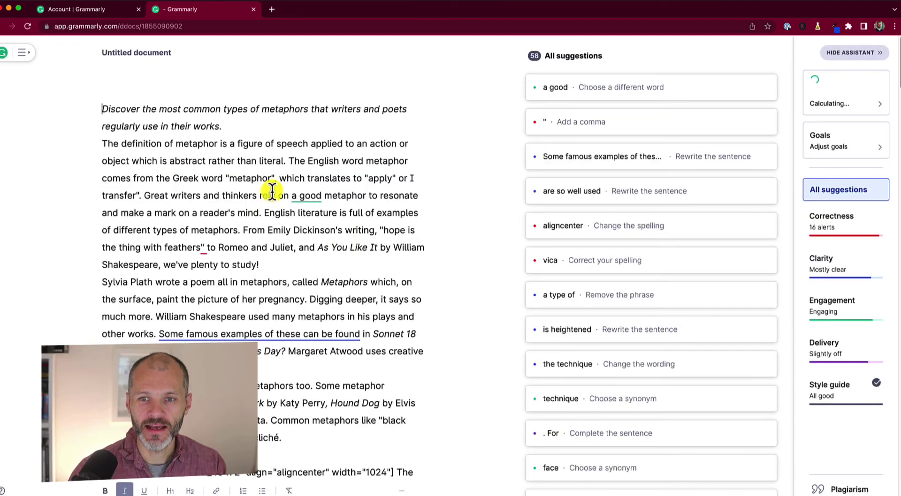
pyautogui.click(273, 178)
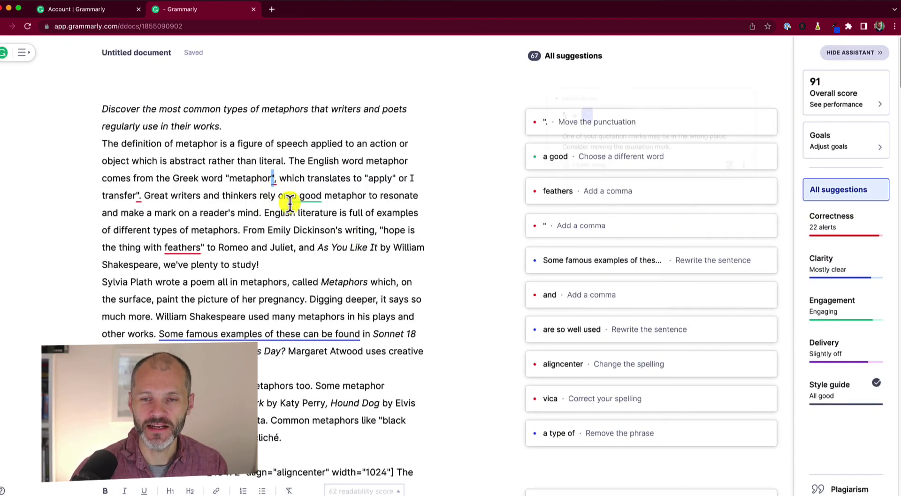
pyautogui.click(254, 196)
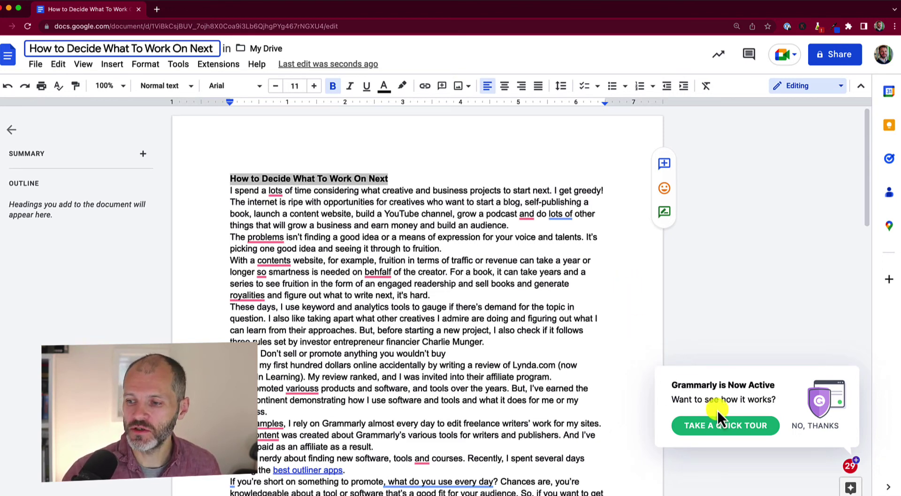
# Take Grammarly's quick tour in Google Docs and go through all three Getting Started screens to the end.
pyautogui.click(742, 427)
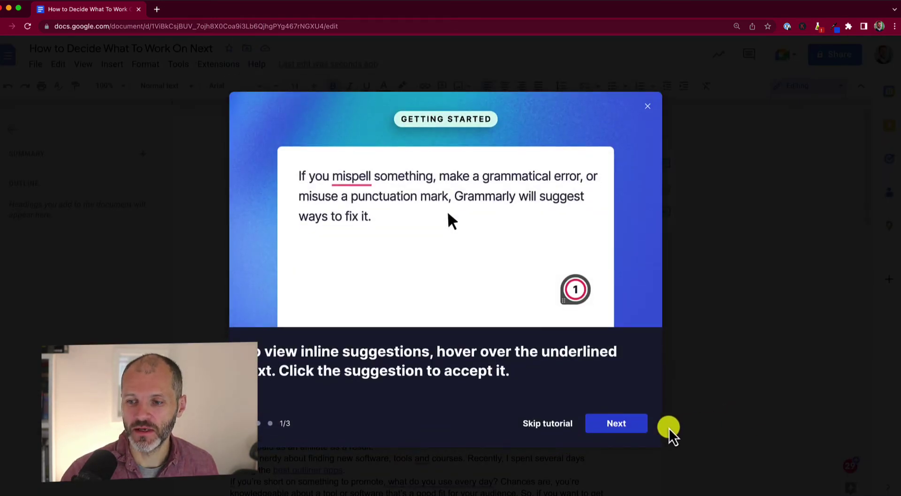
pyautogui.click(605, 425)
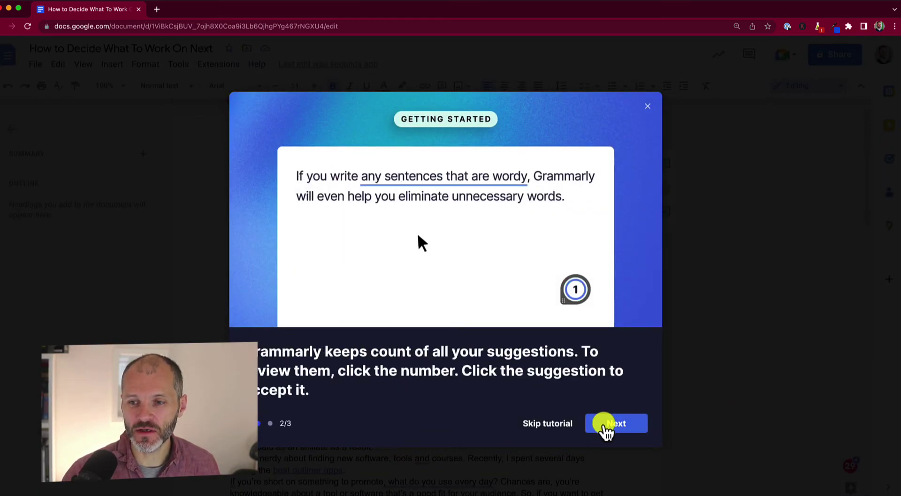
pyautogui.click(605, 425)
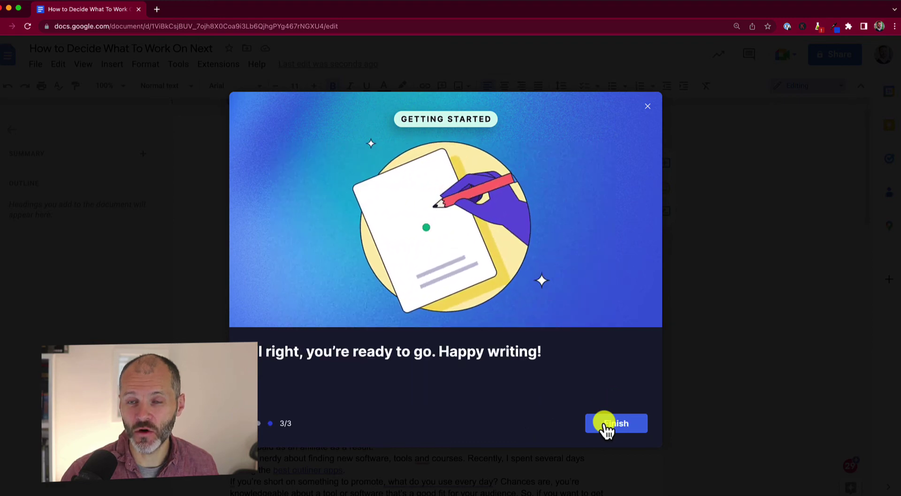
pyautogui.click(605, 424)
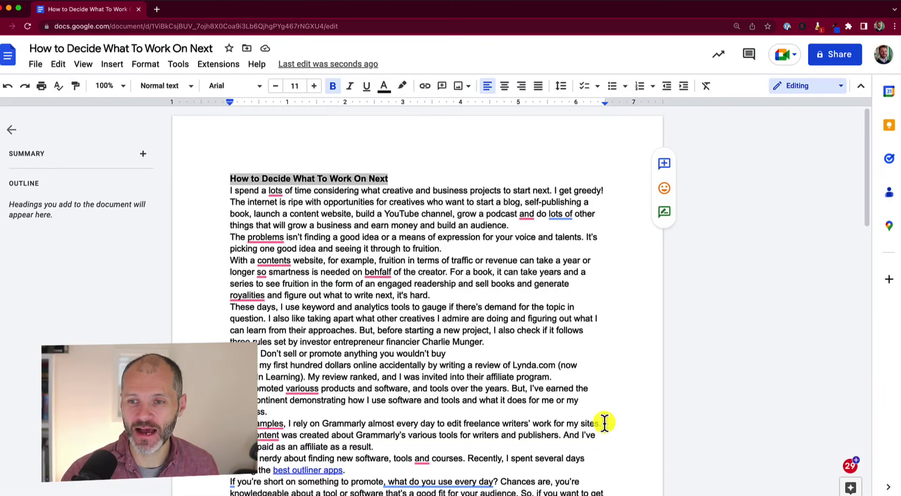
# Open Grammarly's suggestions sidebar for the Google Docs document, look over the flagged text, and toggle the sidebar off and on.
pyautogui.moveTo(849, 471)
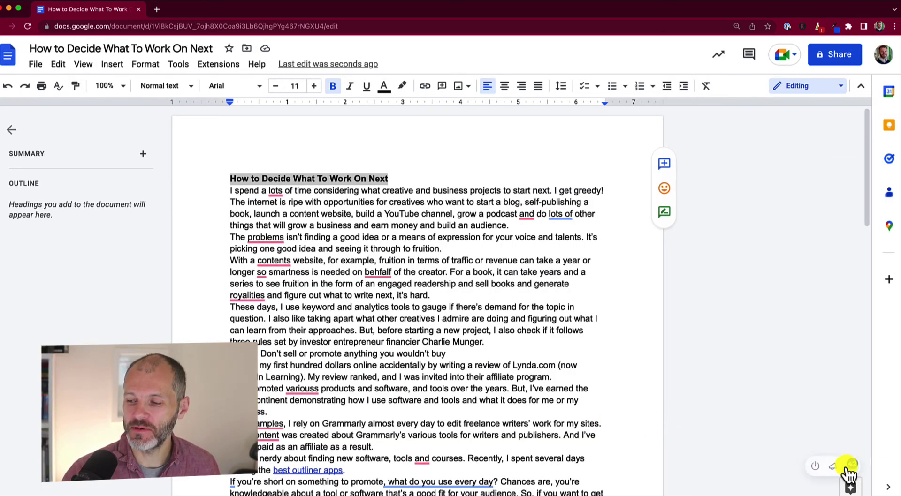
pyautogui.click(848, 466)
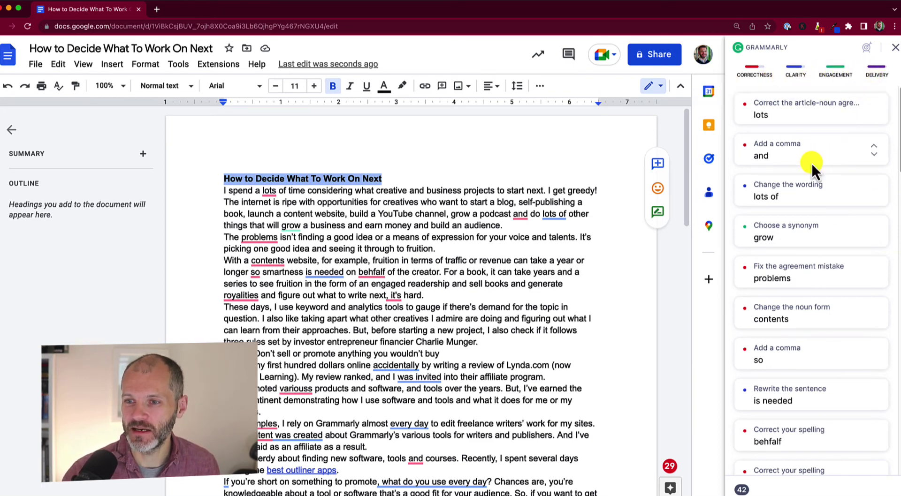
pyautogui.scroll(-1, 432, 302)
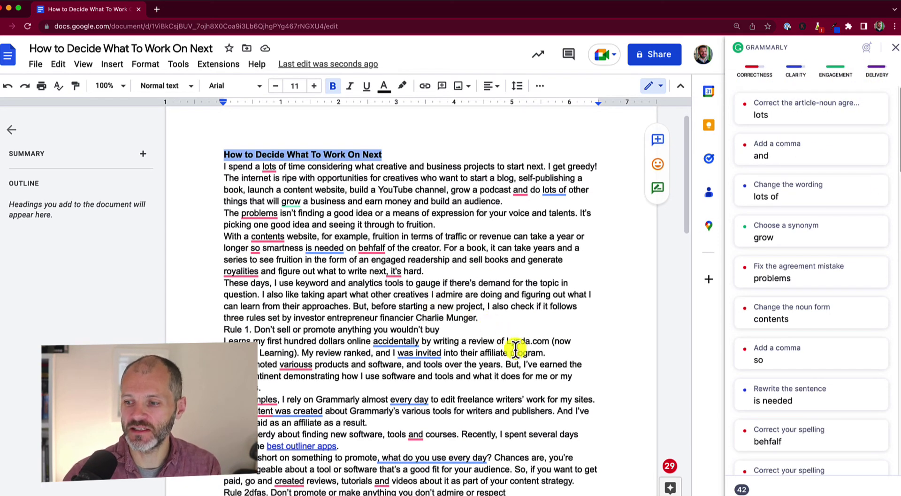
pyautogui.scroll(-1, 528, 366)
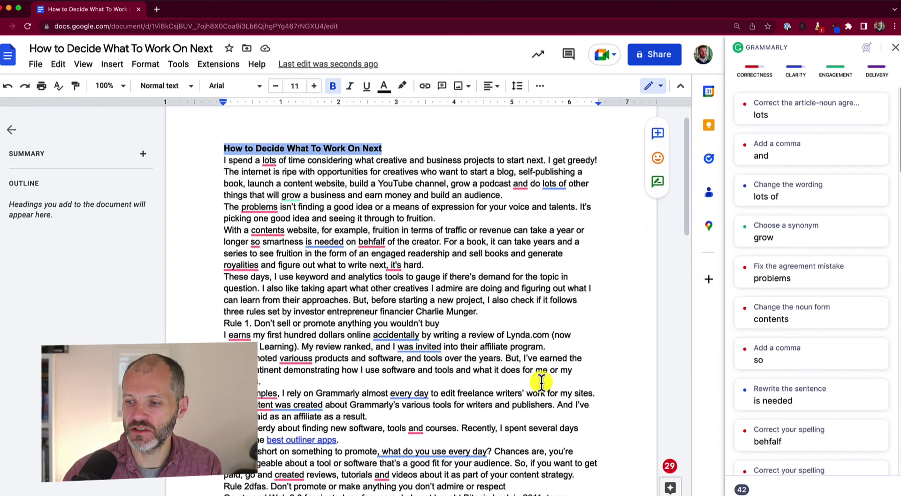
pyautogui.click(668, 467)
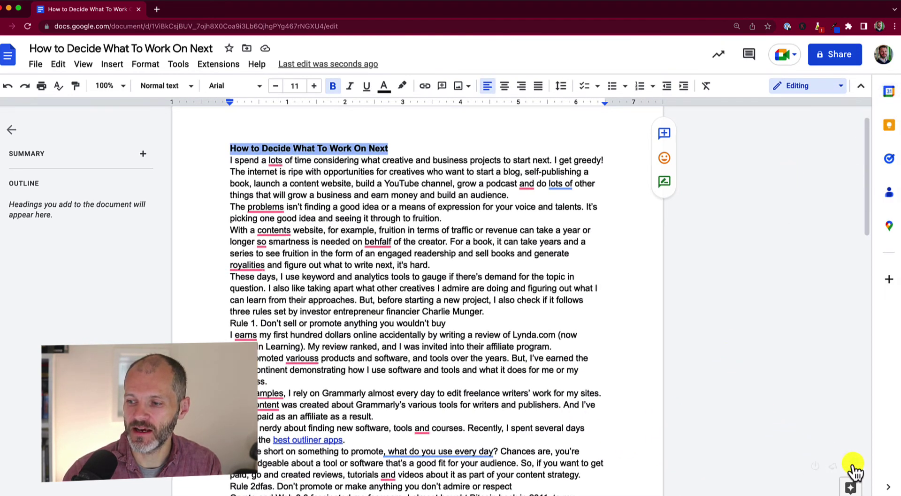
pyautogui.click(847, 465)
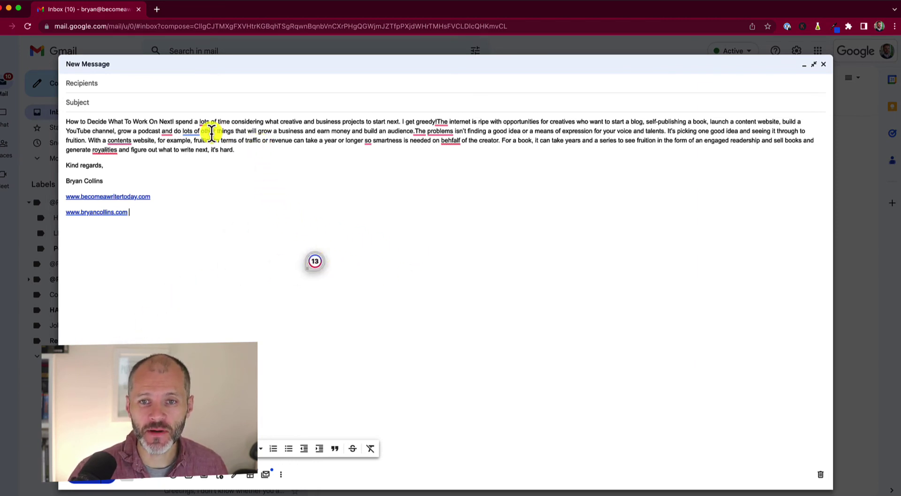
# In the Gmail draft, inspect Grammarly's article-noun agreement correction for "lots" and the text flagged after "I get greedy!".
pyautogui.click(314, 261)
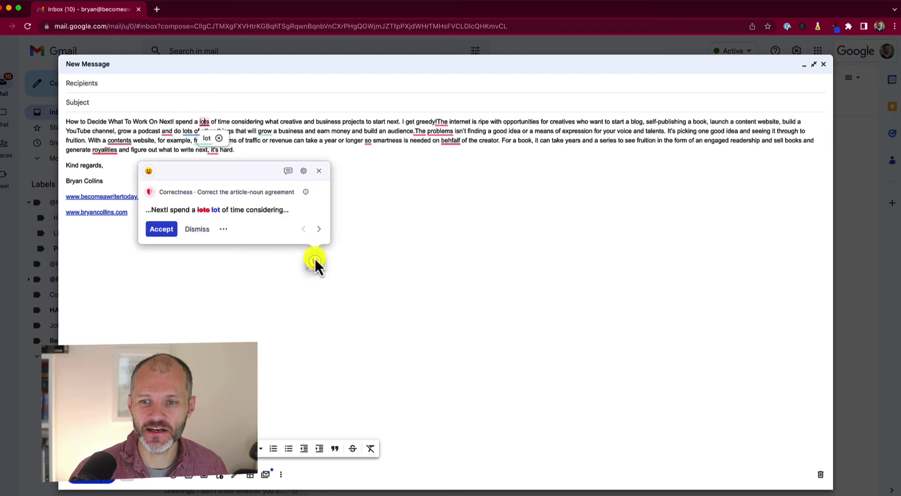
pyautogui.click(440, 123)
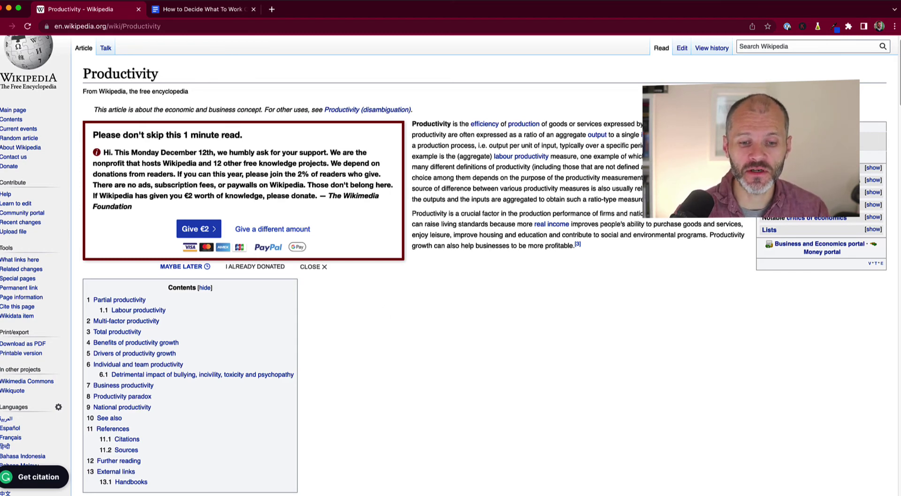
# Copy Grammarly's APA citation for the Wikipedia article Productivity and paste it at the end of the "How to Decide What To Work On Next" document.
pyautogui.click(40, 479)
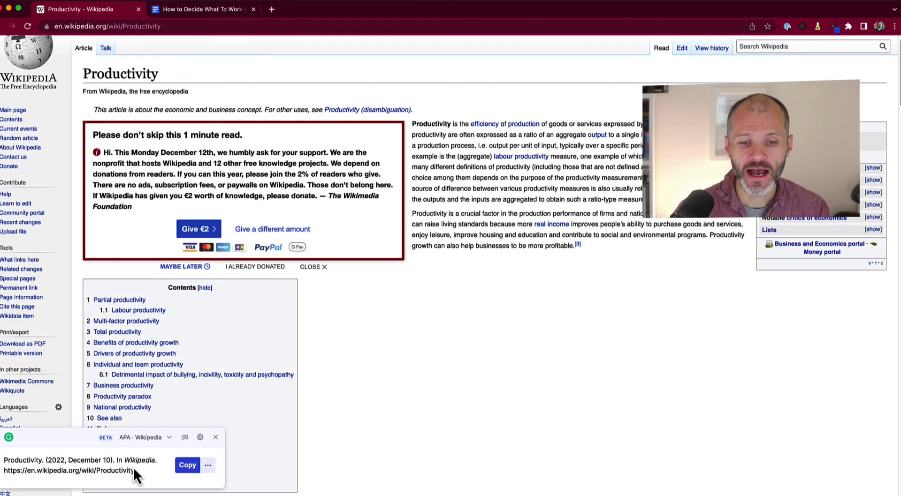
pyautogui.click(140, 437)
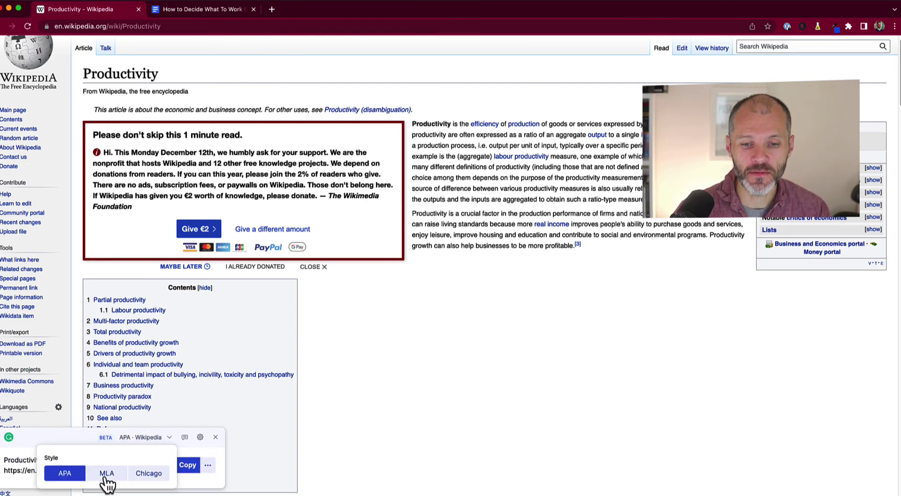
pyautogui.click(65, 473)
pyautogui.click(187, 465)
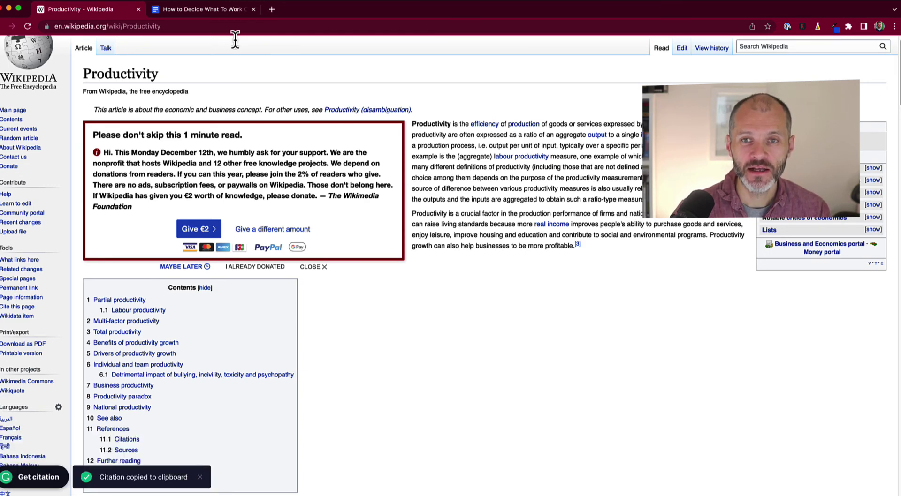
pyautogui.click(236, 9)
pyautogui.press('super+v')
pyautogui.press('super+v')
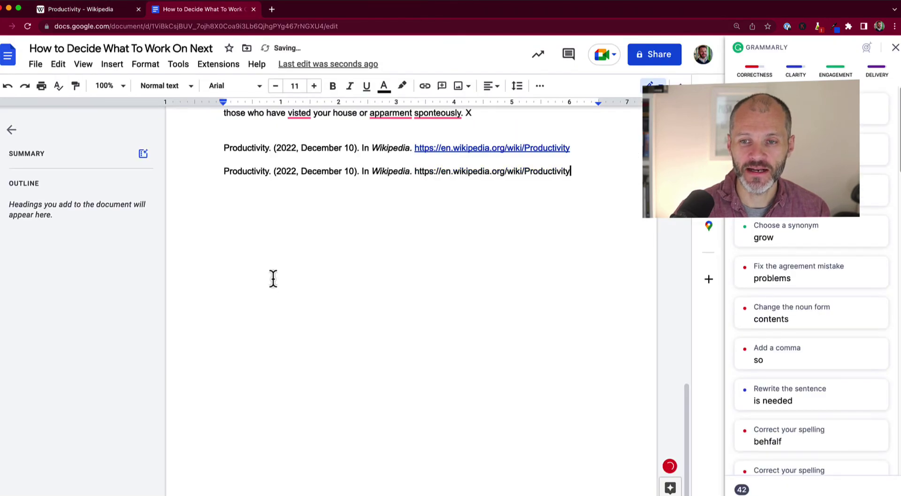
# Copy the APA in-text citation for the Wikipedia article Productivity and paste it on a new line below the full citation in Google Docs.
pyautogui.click(102, 14)
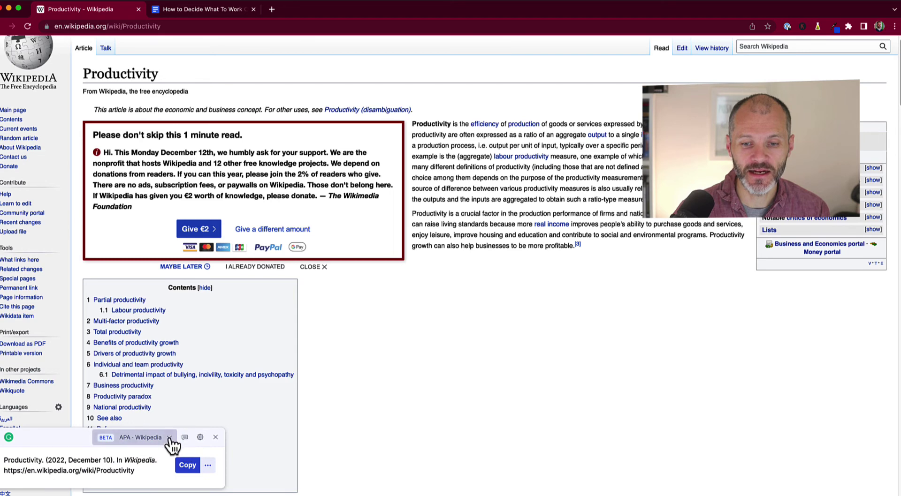
pyautogui.click(169, 438)
pyautogui.click(169, 441)
pyautogui.click(205, 465)
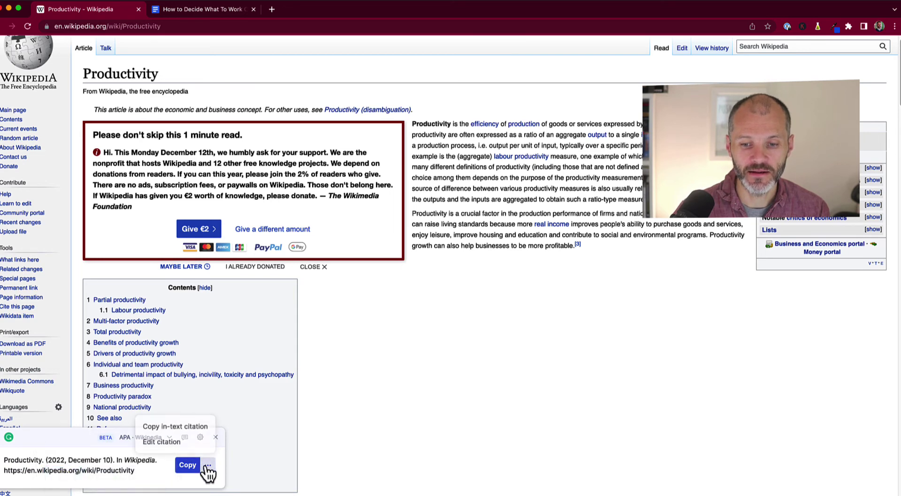
pyautogui.click(193, 427)
pyautogui.click(221, 15)
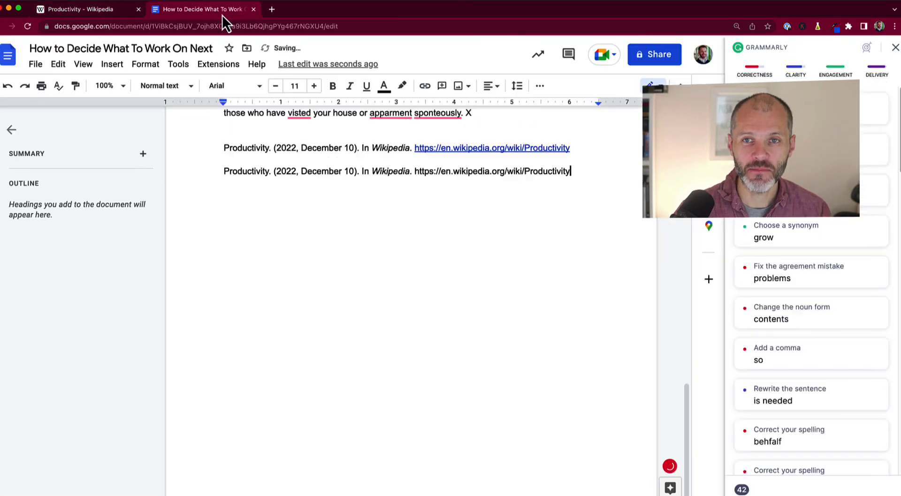
pyautogui.press('Return')
pyautogui.press('super+v')
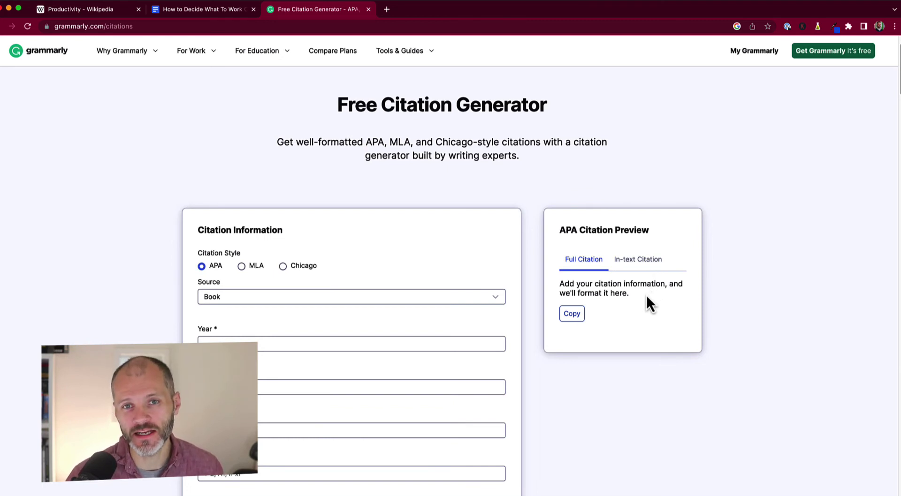
# On Grammarly's Free Citation Generator page, look over the APA book form and try copying a citation with its fields empty.
pyautogui.click(89, 26)
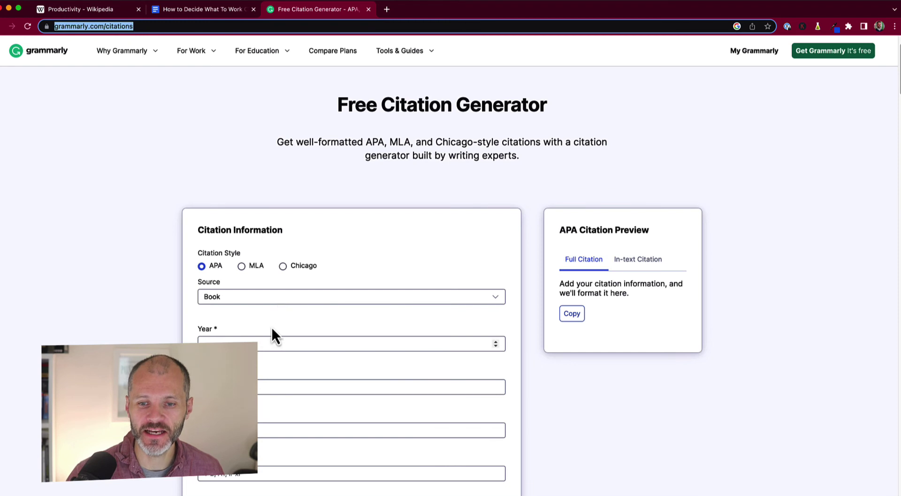
pyautogui.scroll(-2, 273, 336)
pyautogui.click(238, 306)
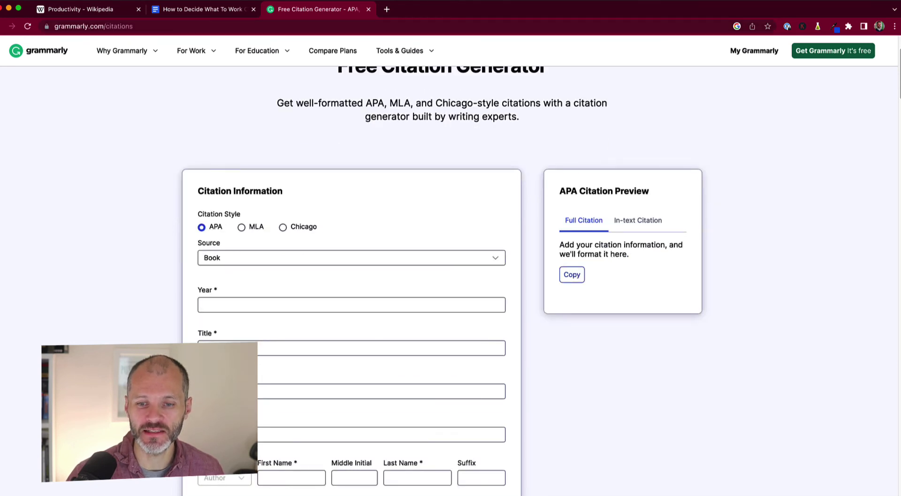
pyautogui.click(578, 275)
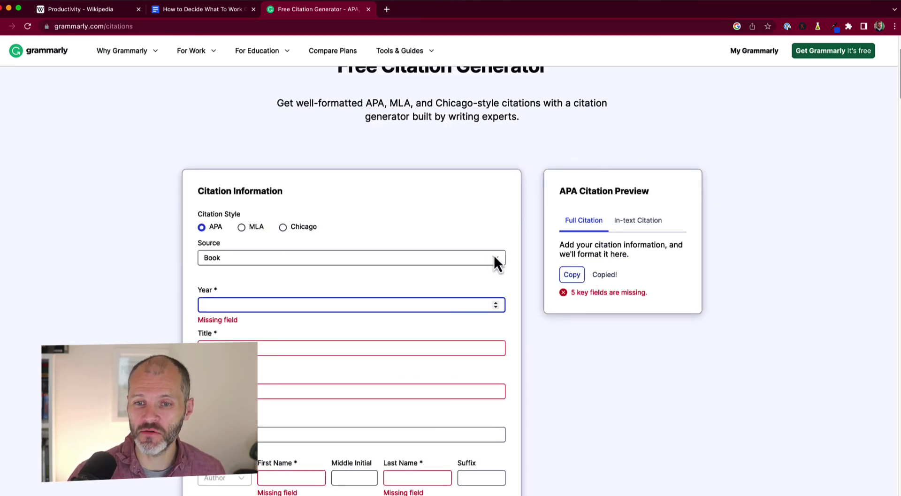
pyautogui.click(236, 10)
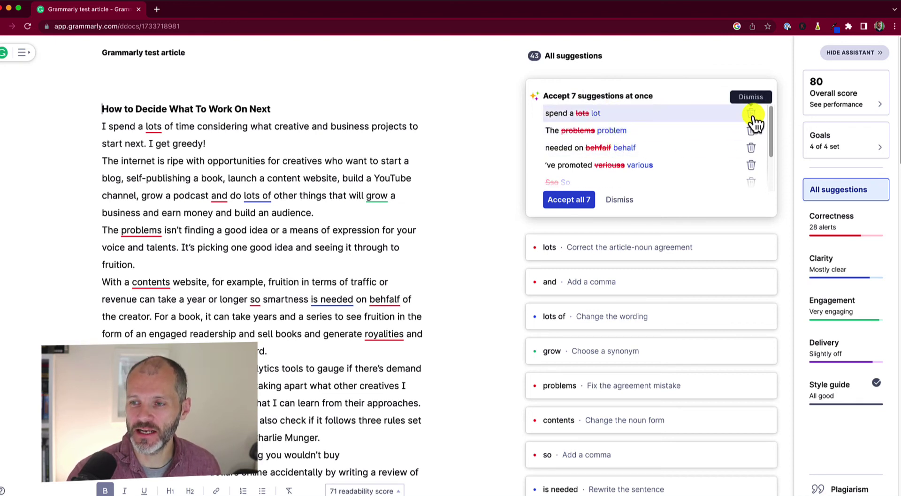
# Review the grouped corrections for the Grammarly test article and accept all 7 suggestions at once.
pyautogui.scroll(-3, 704, 140)
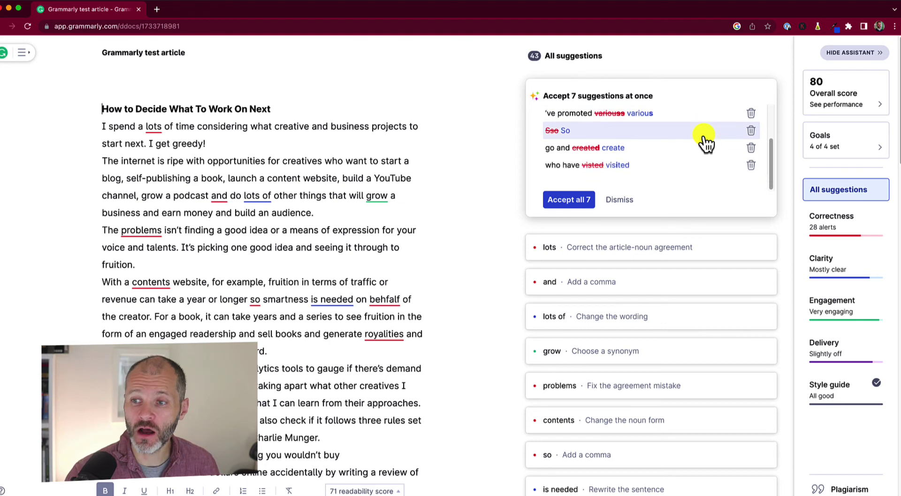
pyautogui.scroll(3, 666, 150)
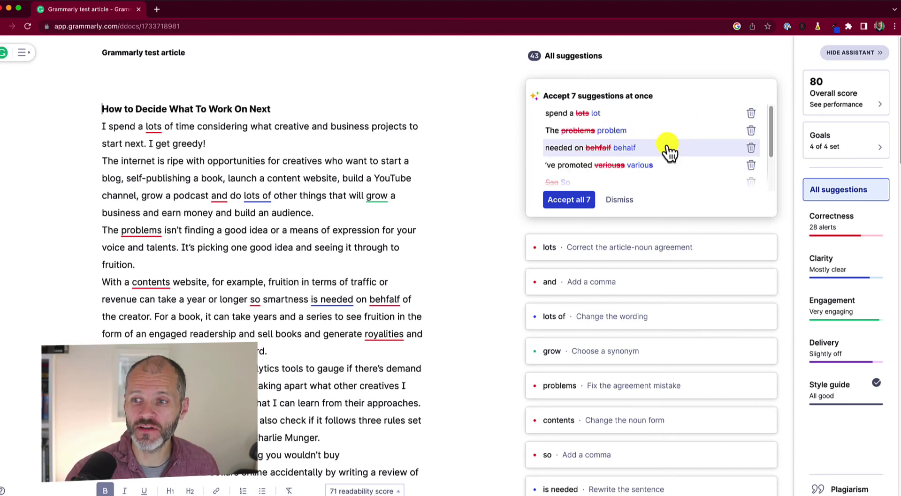
pyautogui.click(584, 210)
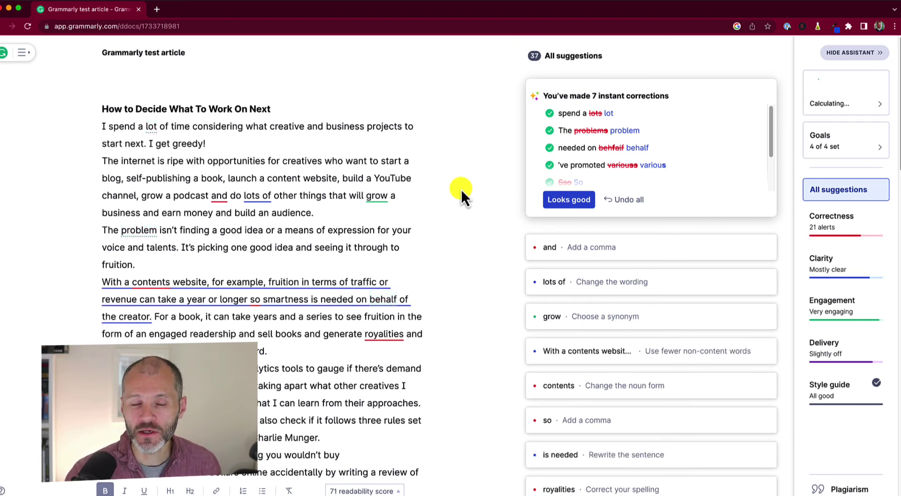
# Inspect the possibly wordy sentence starting "With a contents website", both among all suggestions and with only Clarity suggestions shown.
pyautogui.click(639, 351)
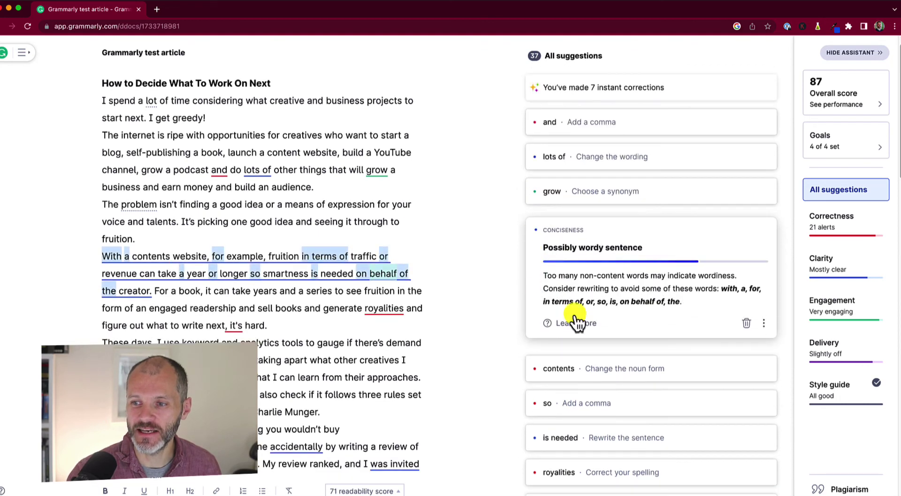
pyautogui.click(837, 268)
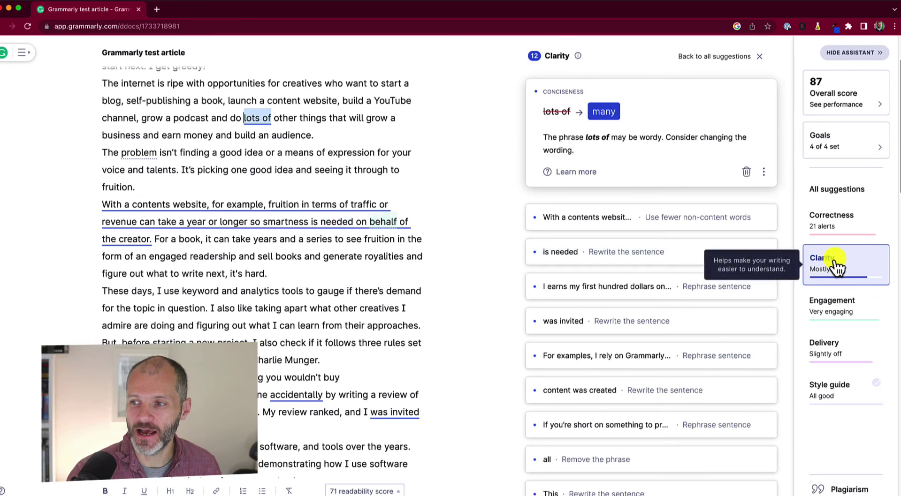
pyautogui.click(313, 199)
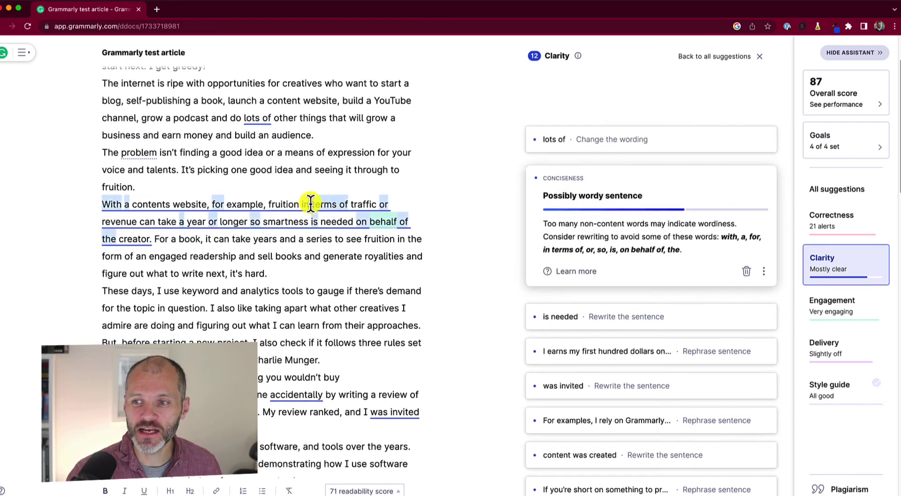
# Rewrite the sentence under Rule 1 for clarity as "I accidentally earned my first hundred dollars online by writing a review of Lynda.com (now LinkedIn Learning).".
pyautogui.click(303, 395)
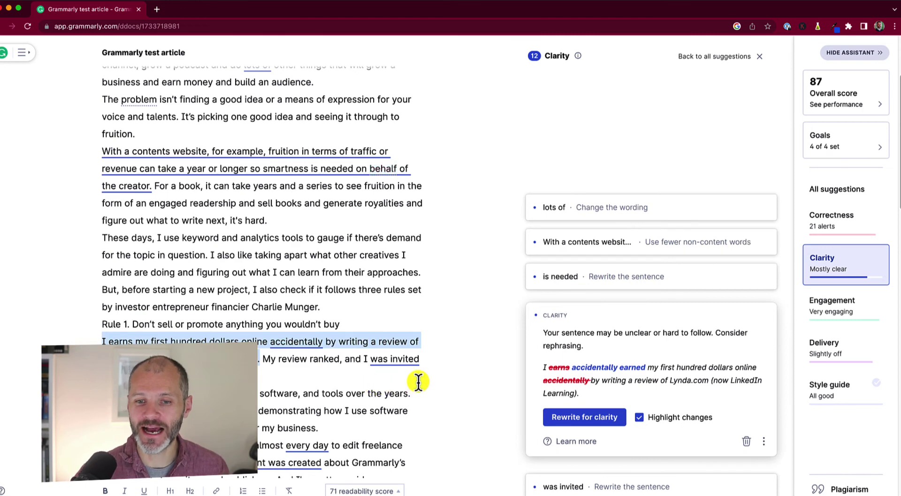
pyautogui.scroll(-2, 157, 371)
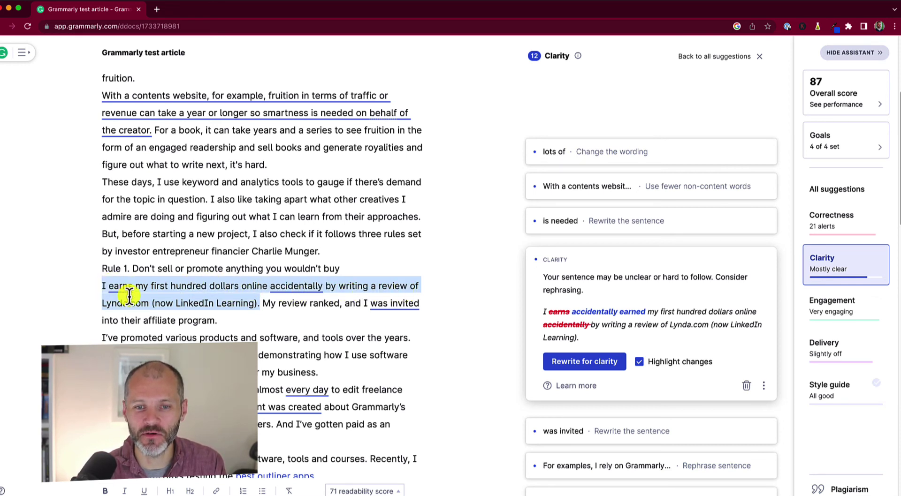
pyautogui.click(304, 286)
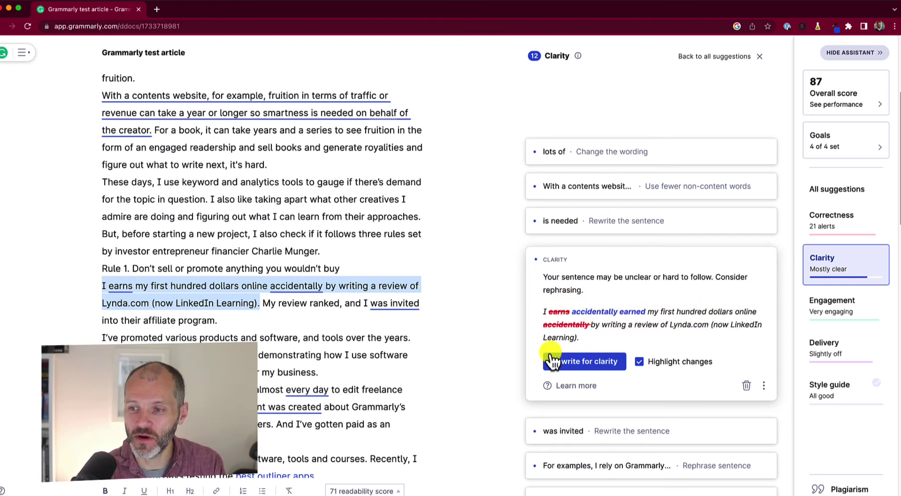
pyautogui.click(577, 360)
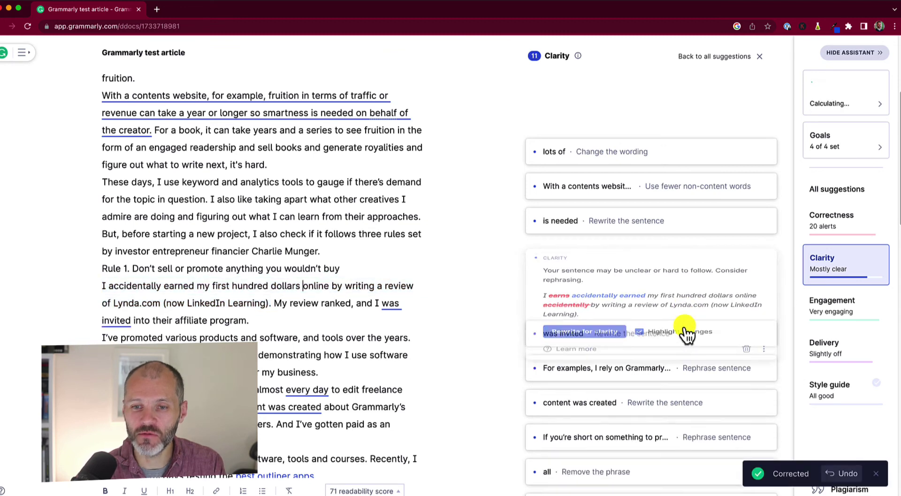
pyautogui.scroll(-2, 634, 345)
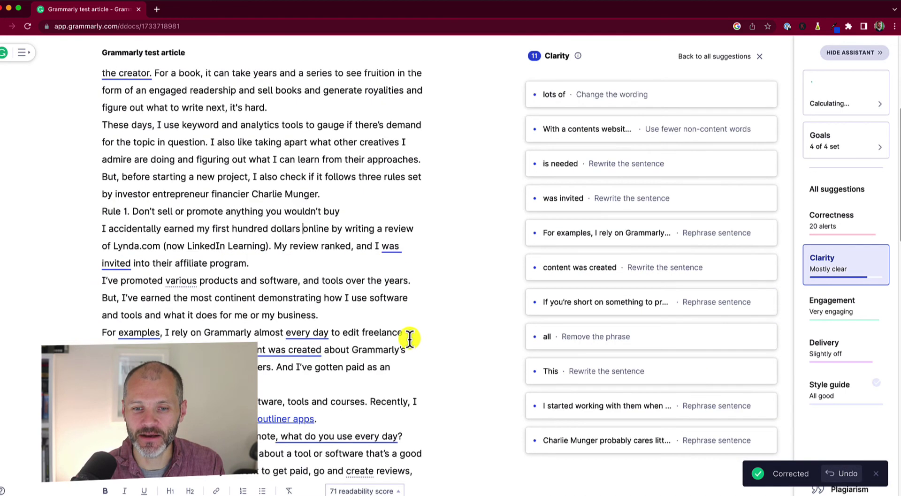
# Rewrite the "For examples, I rely on Grammarly" sentence for clarity as "For example, I rely on Grammarly almost daily to edit freelance writers' work for my sites.".
pyautogui.click(152, 333)
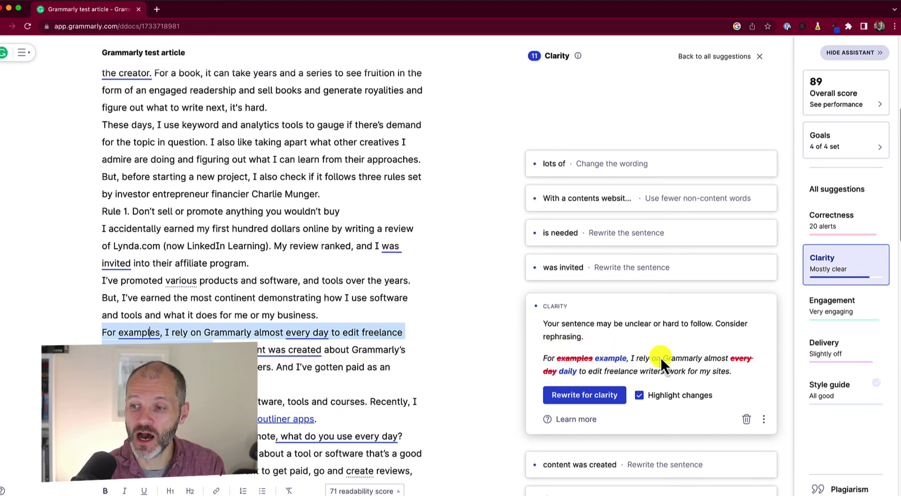
pyautogui.click(595, 396)
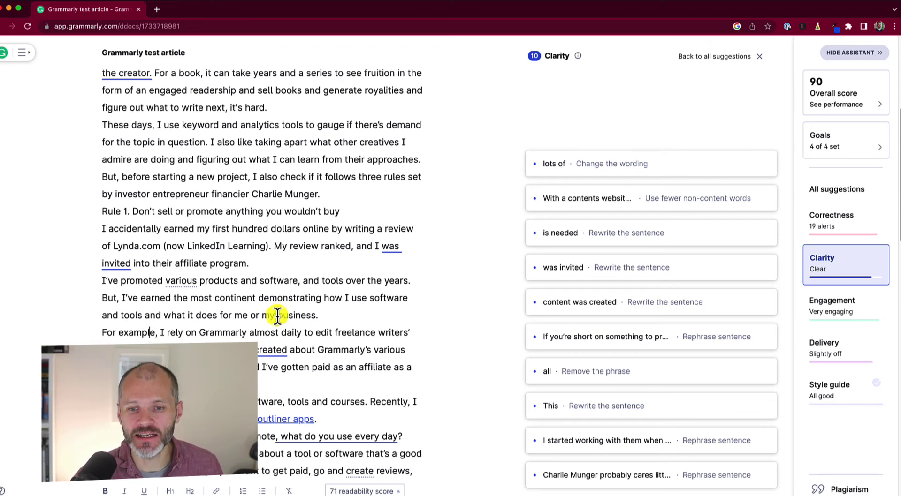
pyautogui.scroll(-1, 281, 317)
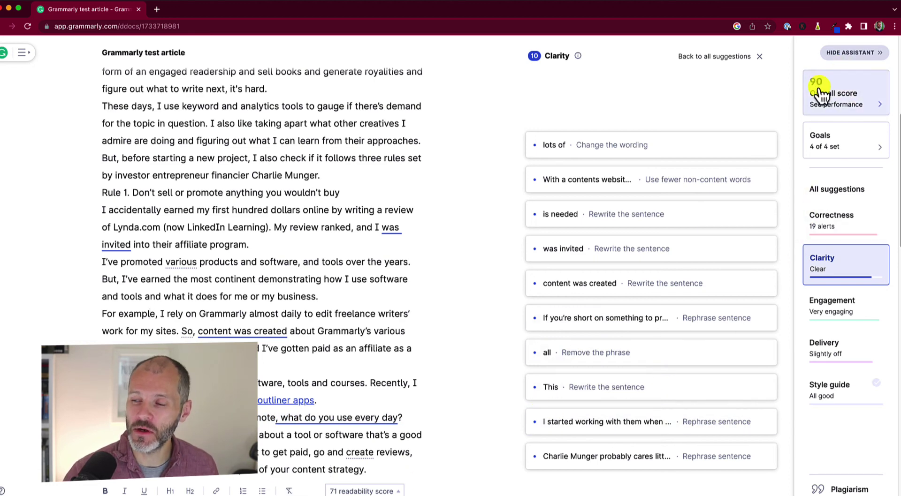
pyautogui.scroll(-1, 365, 315)
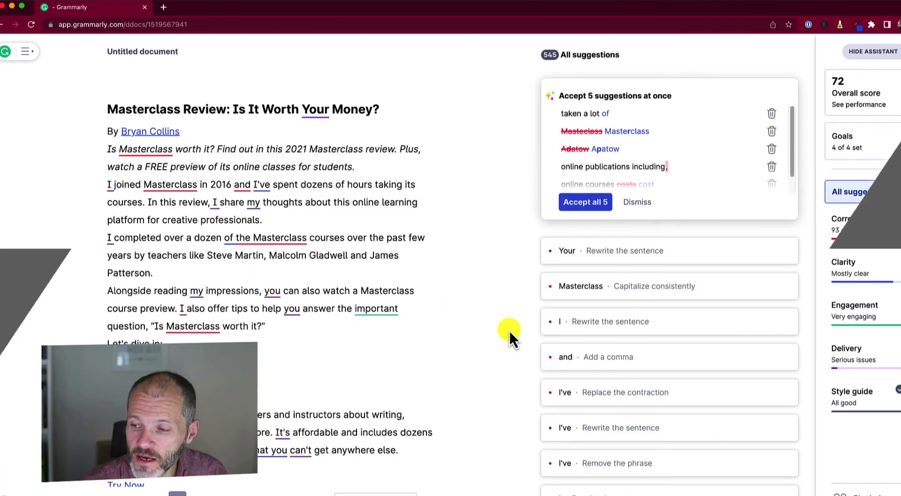
# Run the plagiarism check on the Masterclass review document and step through the first three passages matching the becomeawritertoday.com source.
pyautogui.click(510, 331)
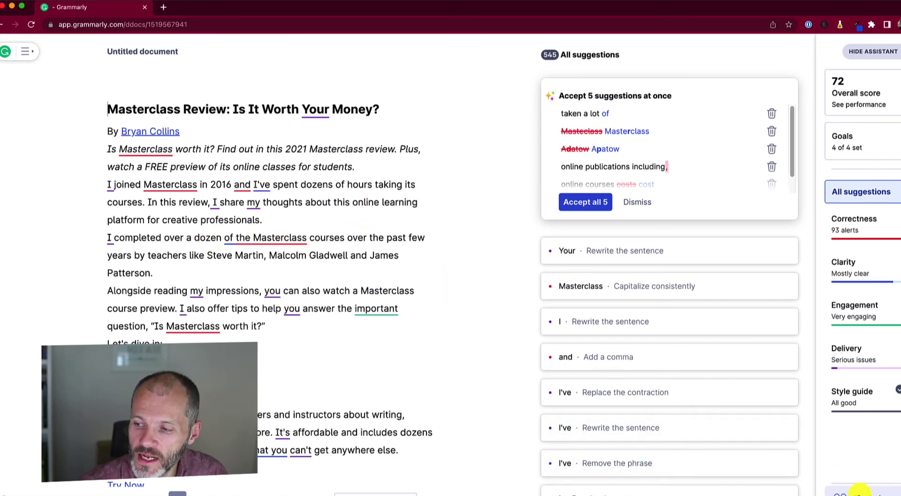
pyautogui.click(847, 491)
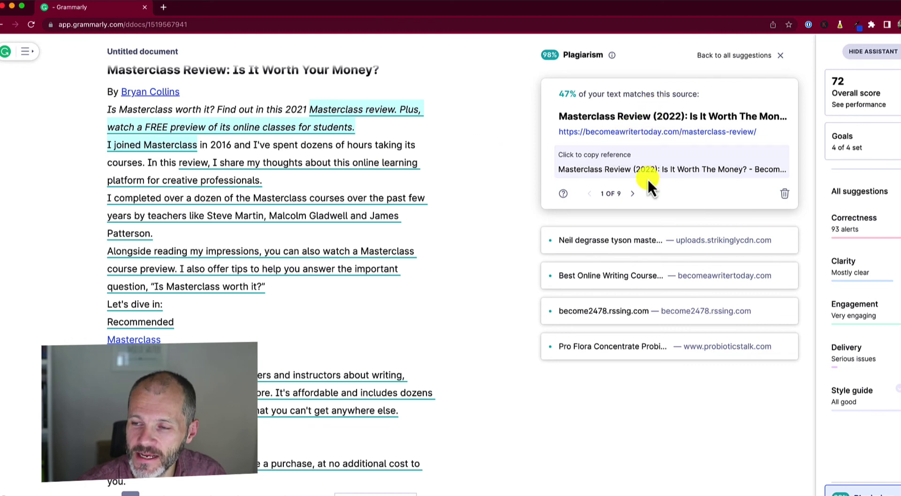
pyautogui.click(632, 193)
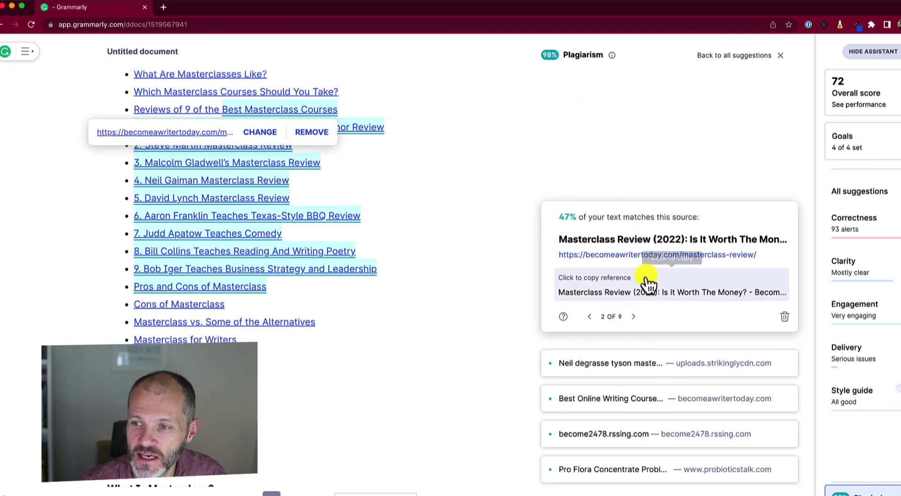
pyautogui.click(633, 317)
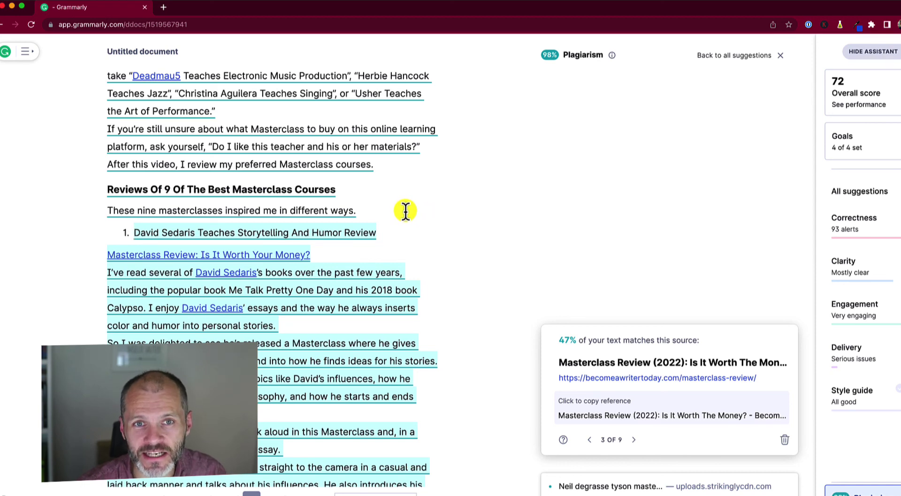
pyautogui.scroll(-1, 405, 228)
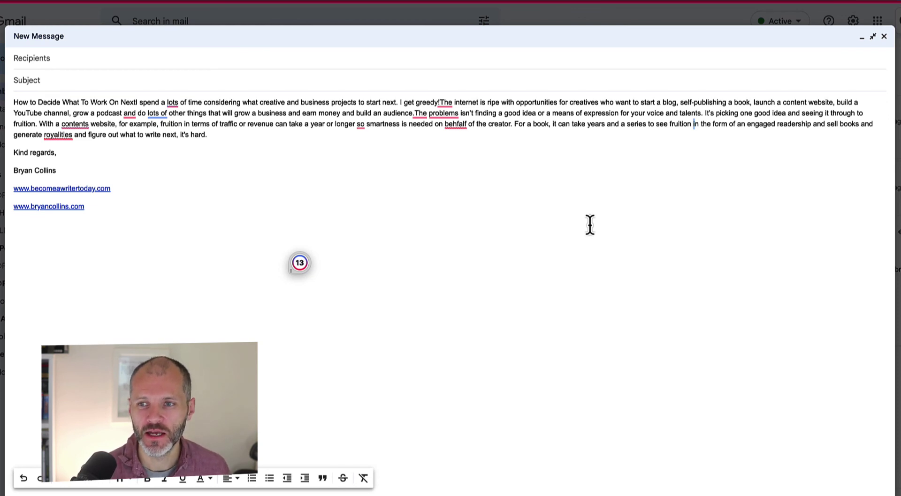
# In the Gmail draft, open Grammarly's suggestions and view the Tone Insights on how the message may sound to readers.
pyautogui.click(301, 264)
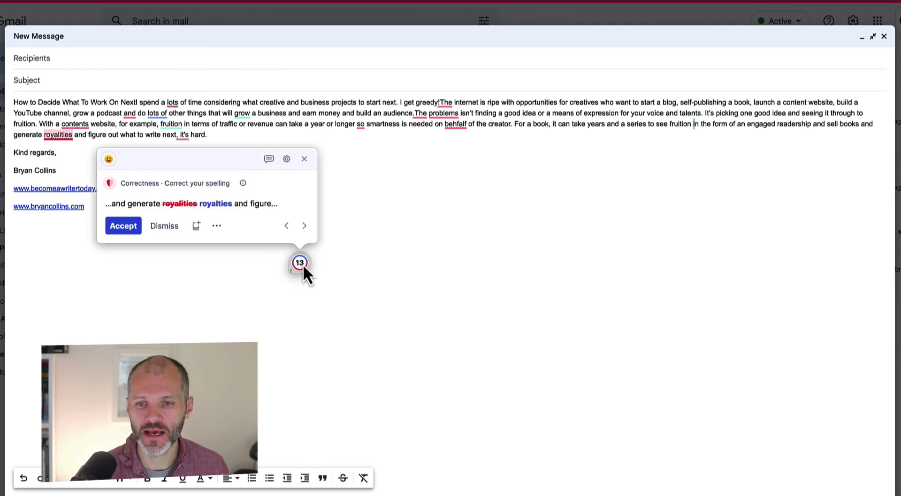
pyautogui.click(111, 159)
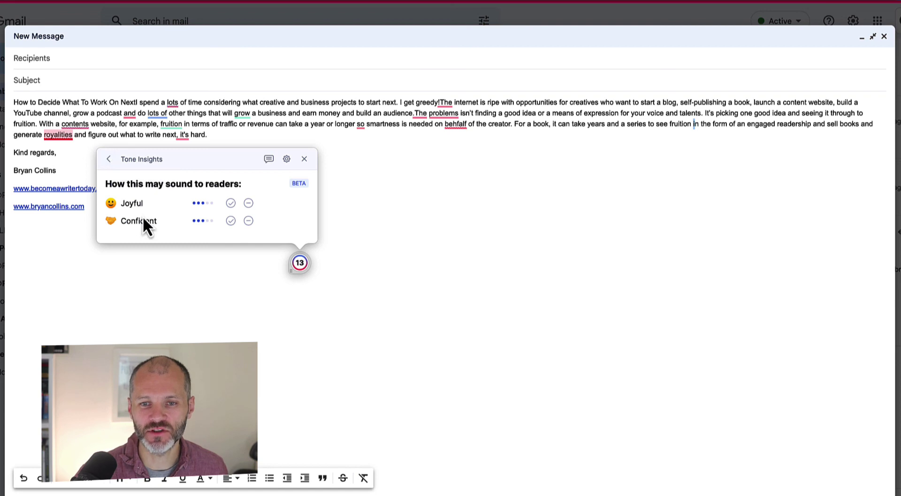
pyautogui.click(229, 140)
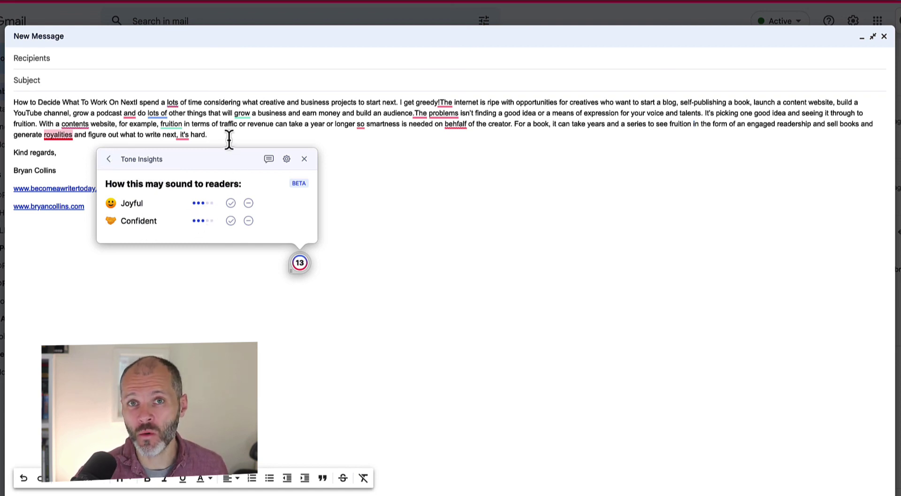
# Add "I hate the way our company handles customer support." above the email sign-off and review Grammarly's tone suggestion without applying it.
pyautogui.click(190, 193)
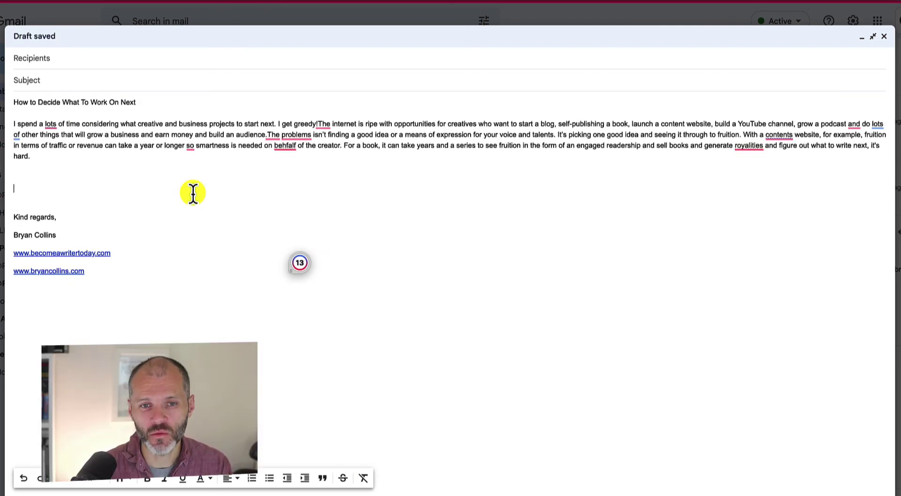
pyautogui.write('I hate the way our company handles customer support.')
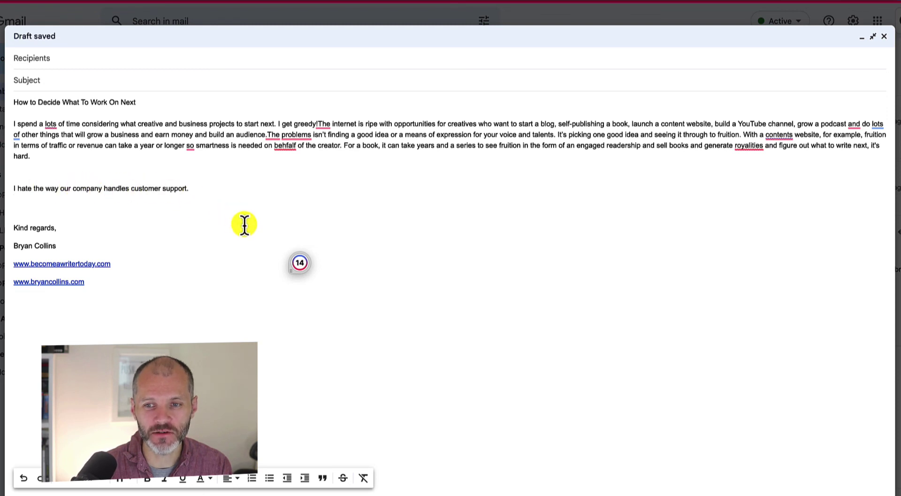
pyautogui.click(300, 263)
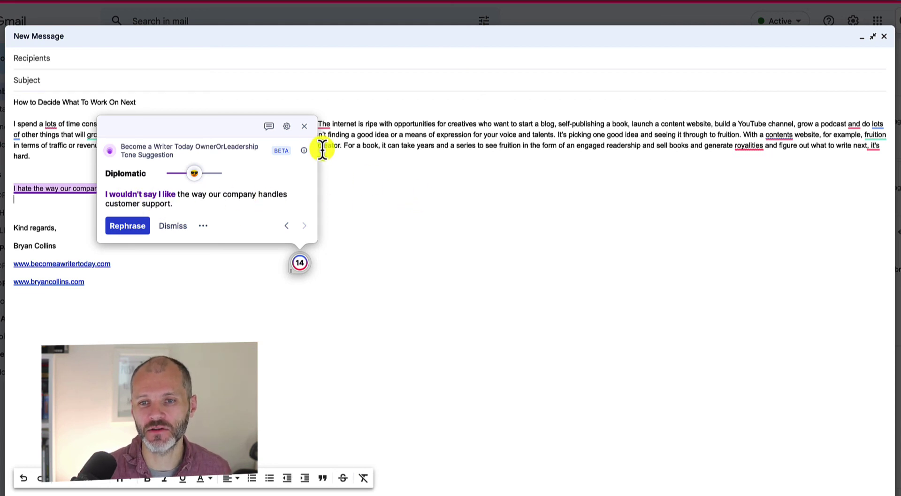
pyautogui.click(305, 127)
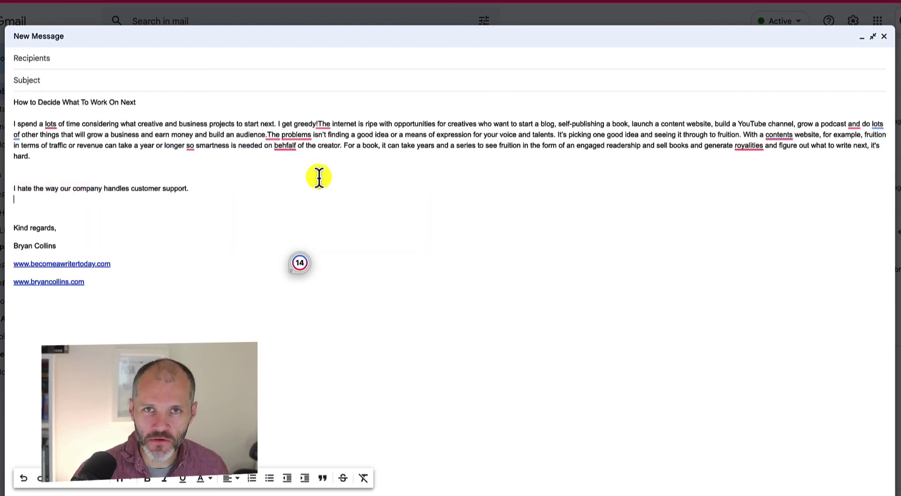